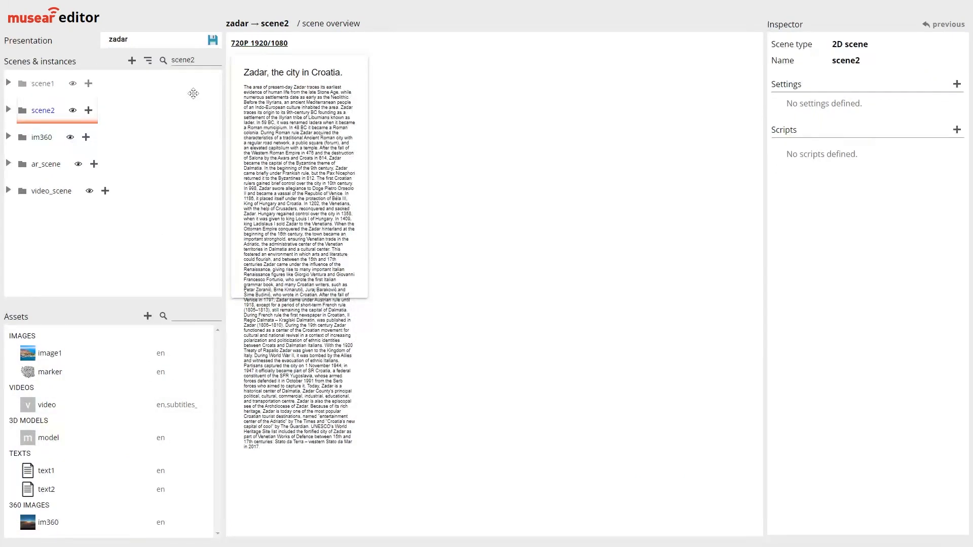
# Save the presentation and add an image asset named cro with version en from the file cro.png
pyautogui.click(213, 41)
pyautogui.click(147, 316)
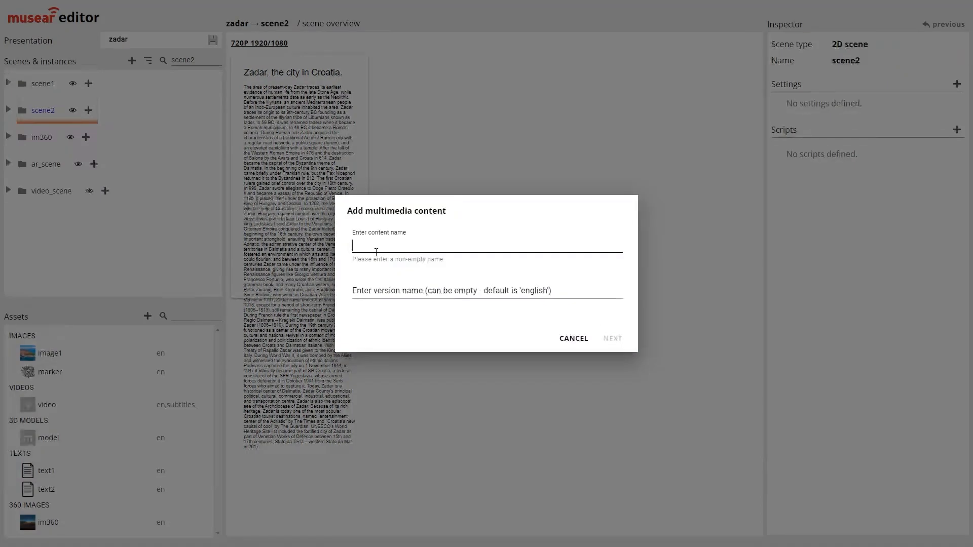
pyautogui.write('cro')
pyautogui.press('Tab')
pyautogui.write('en')
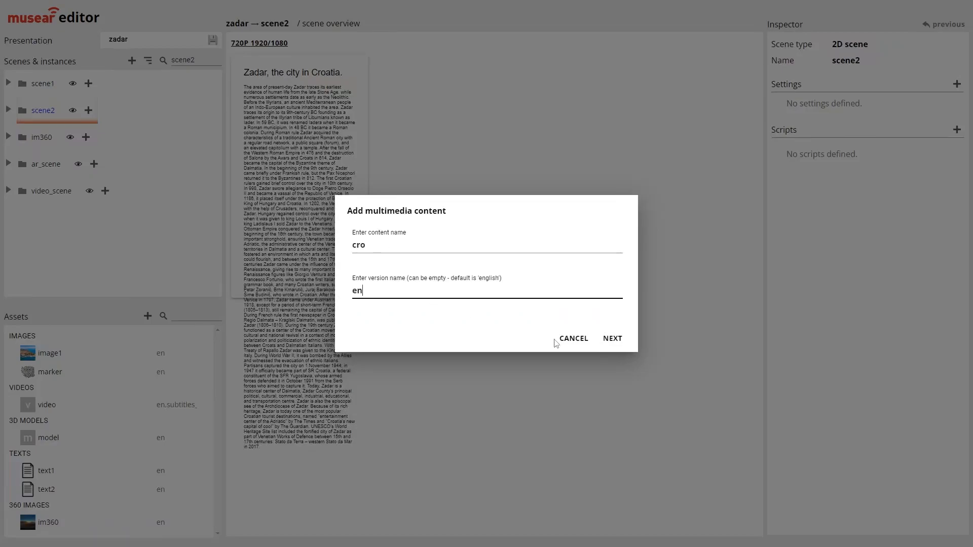
pyautogui.click(613, 339)
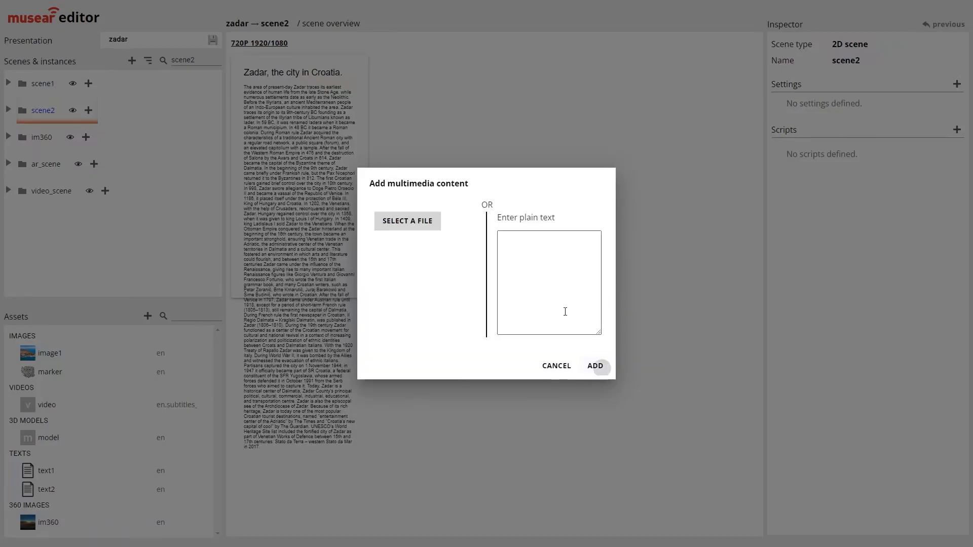
pyautogui.click(408, 219)
pyautogui.click(151, 26)
pyautogui.click(309, 86)
pyautogui.doubleClick(305, 84)
pyautogui.click(593, 365)
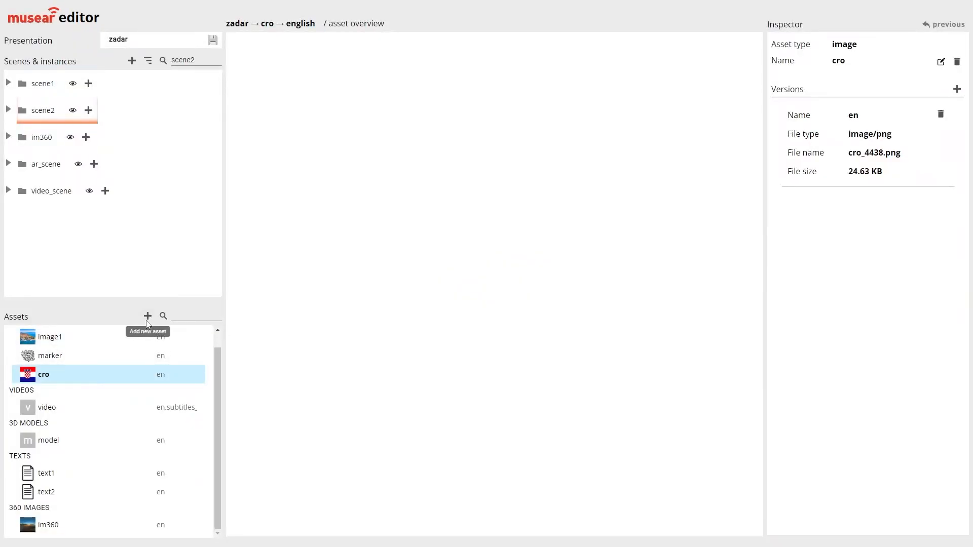
# Add an image asset named uk with version en from the file uk.png
pyautogui.click(154, 319)
pyautogui.write('uk')
pyautogui.press('Tab')
pyautogui.write('en')
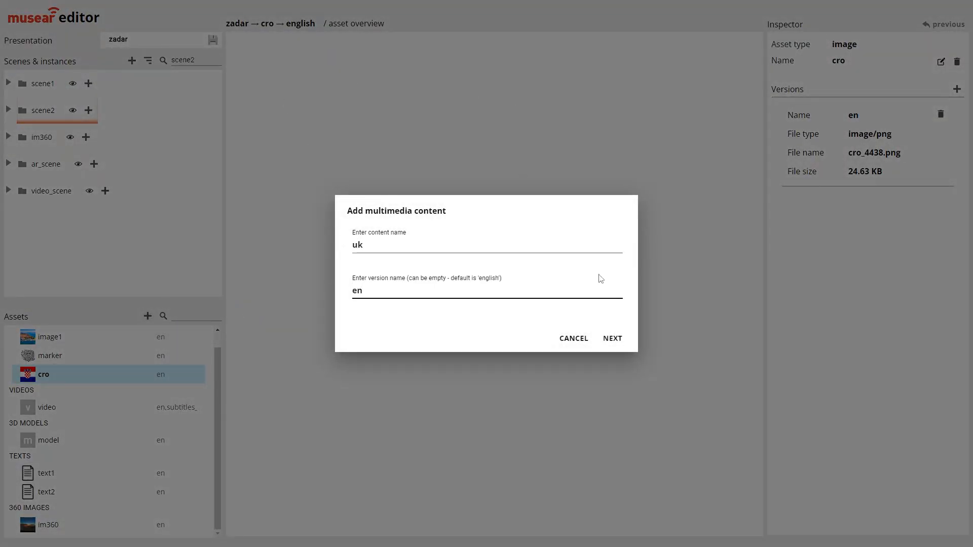
pyautogui.click(612, 338)
pyautogui.click(427, 227)
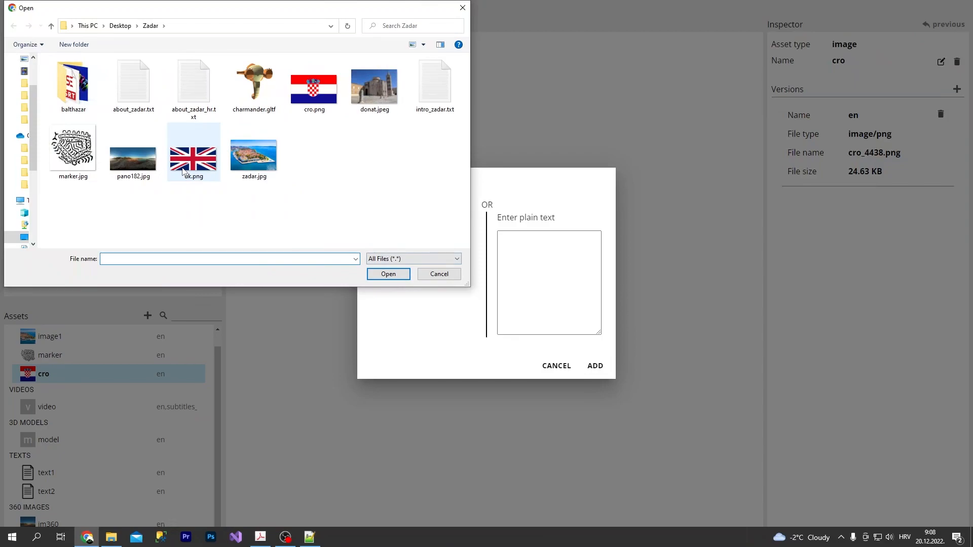
pyautogui.doubleClick(183, 171)
pyautogui.click(595, 366)
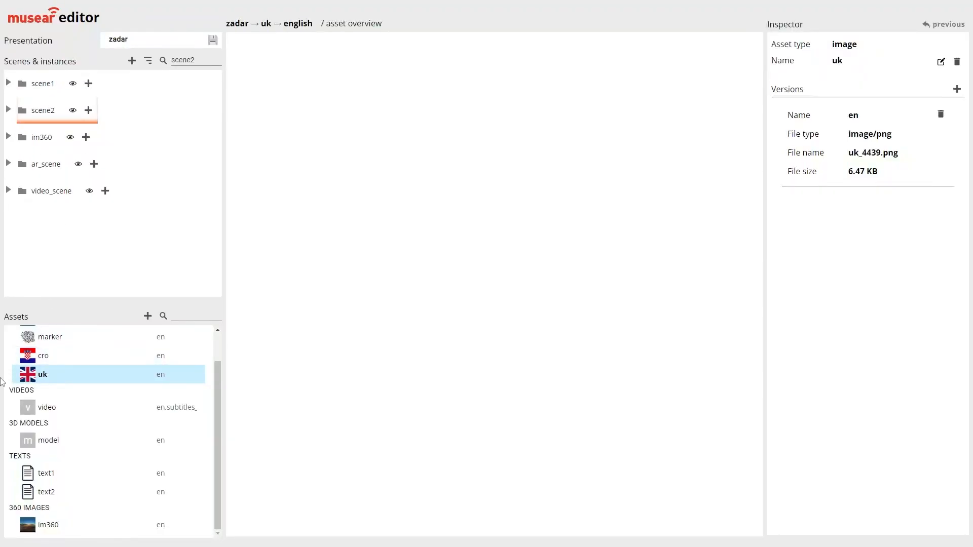
# Preview the existing English contents of the text1 and text2 assets
pyautogui.click(72, 85)
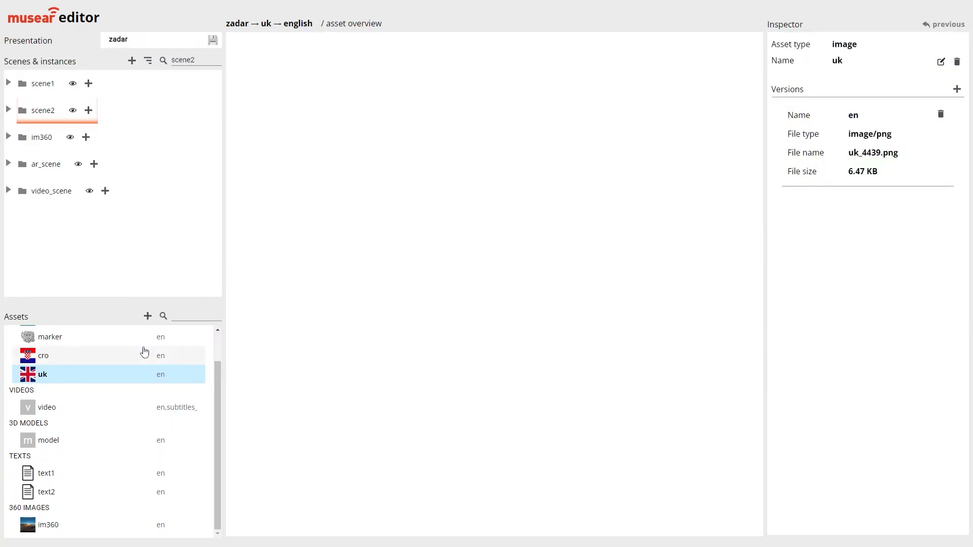
pyautogui.scroll(1, 102, 469)
pyautogui.scroll(-1, 81, 472)
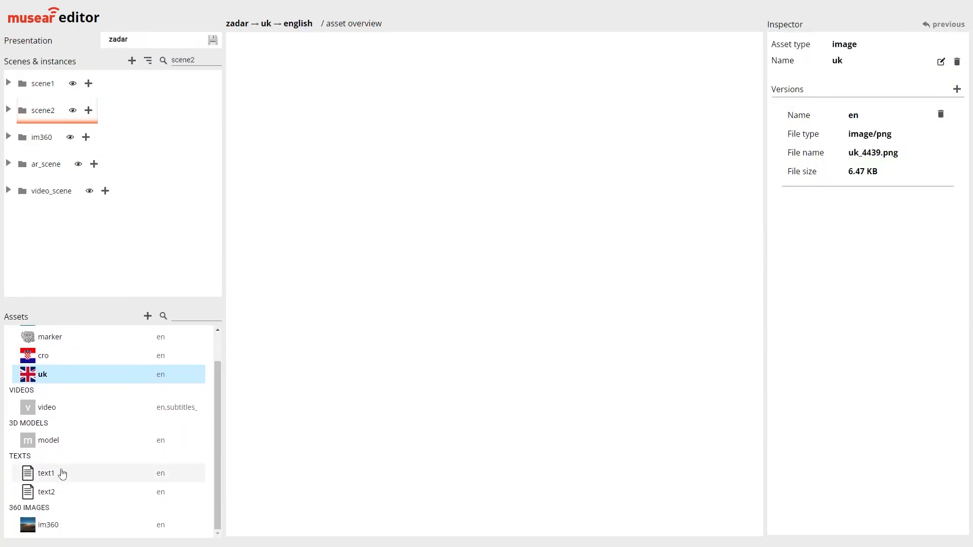
pyautogui.click(61, 475)
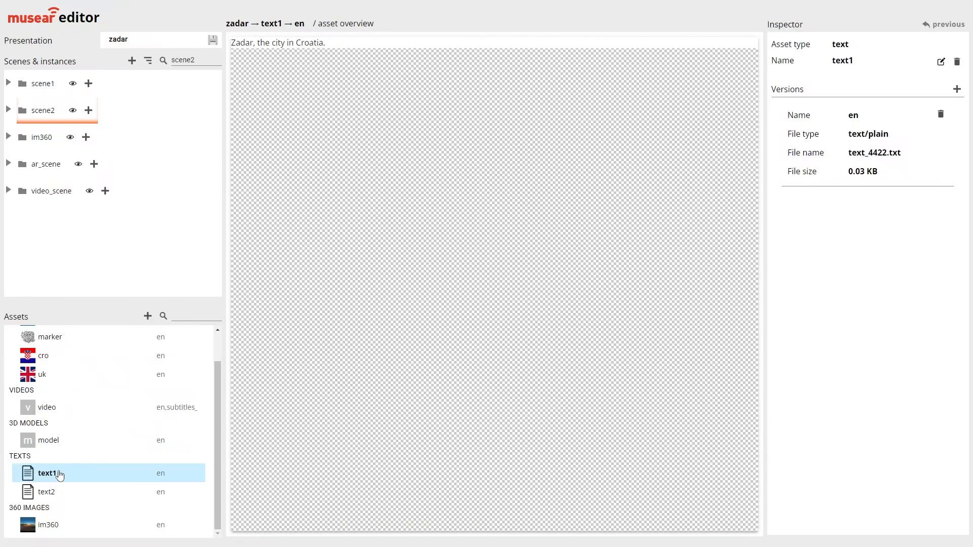
pyautogui.click(56, 493)
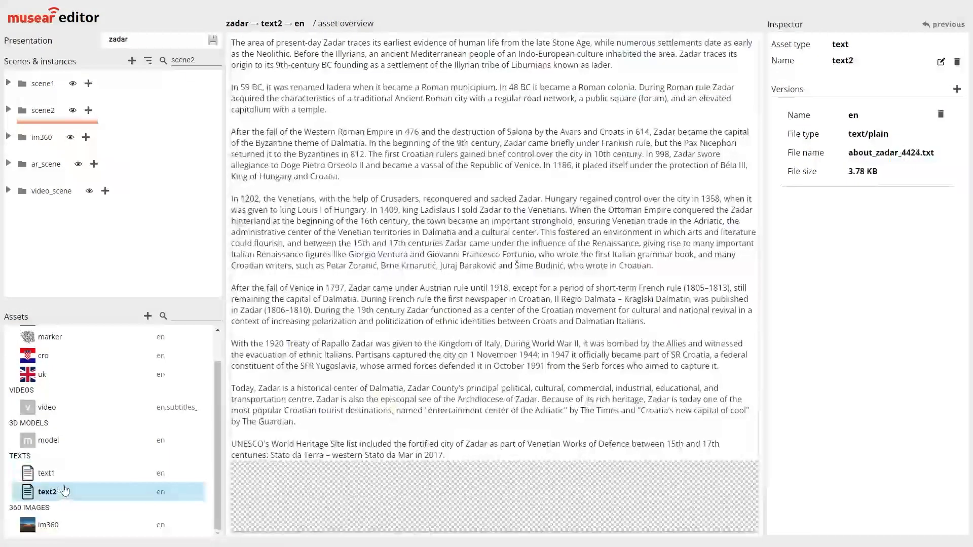
# Add an hr version to the text1 asset with the plain text "Zadar, grad u Hrvatskoj."
pyautogui.click(75, 477)
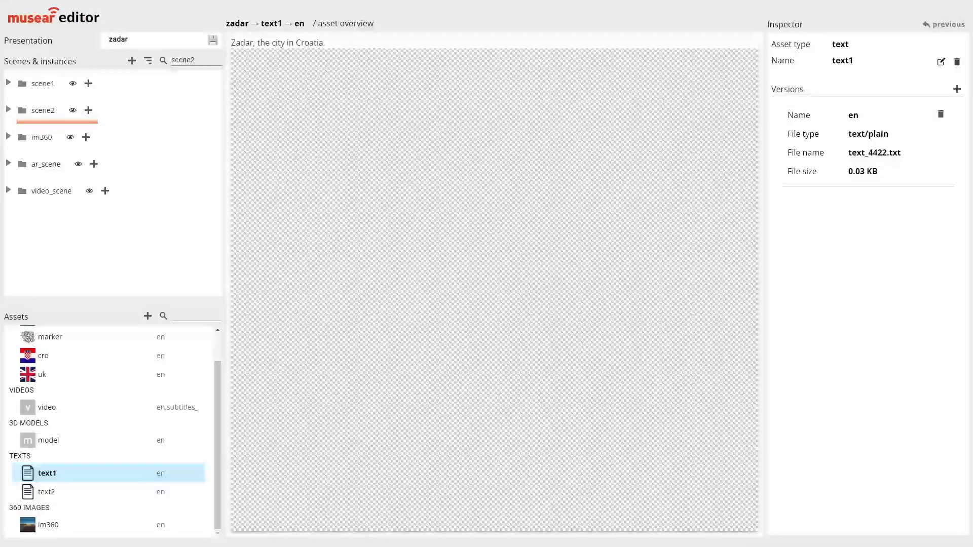
pyautogui.click(957, 90)
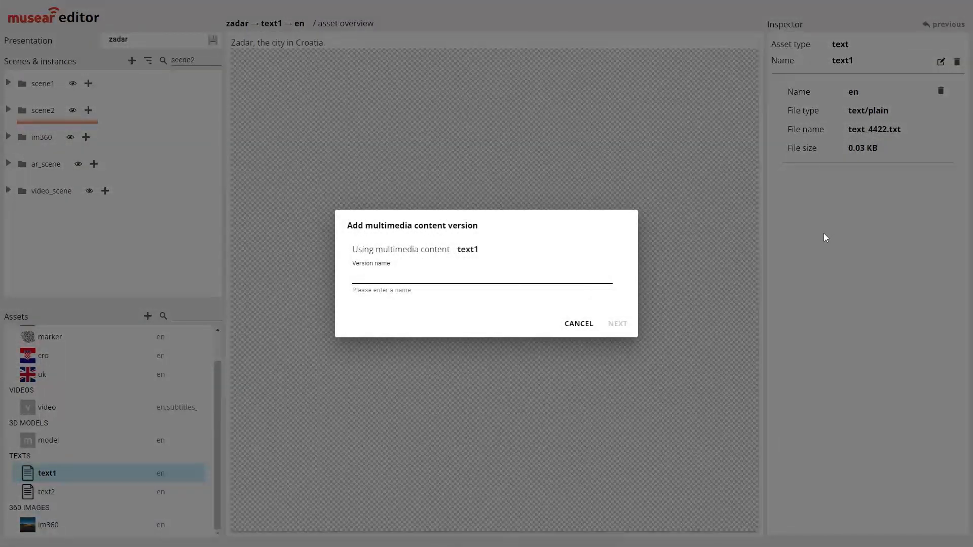
pyautogui.write('hr')
pyautogui.click(618, 325)
pyautogui.click(559, 275)
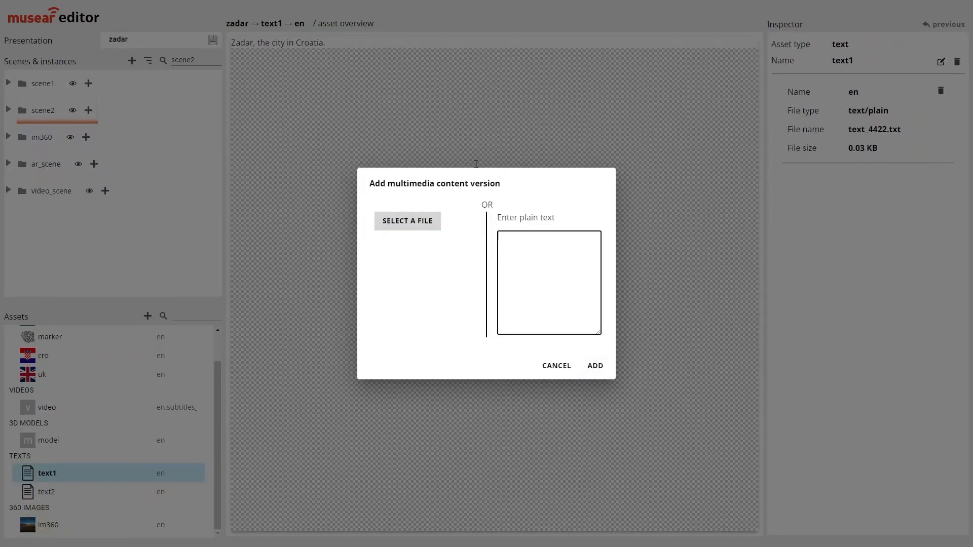
pyautogui.write('Zadar, grad u Hrvatskoj.')
pyautogui.click(596, 366)
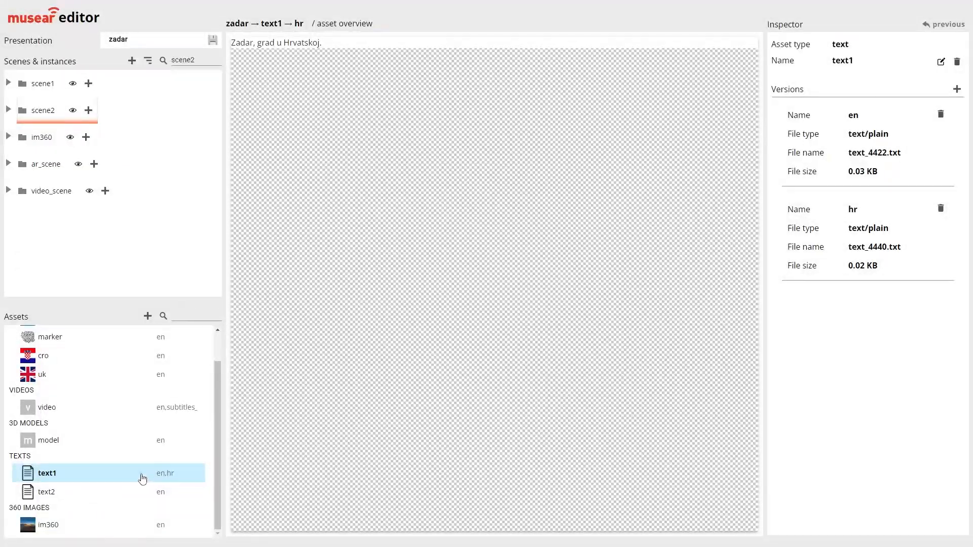
# Preview the en and hr versions of the text1 asset
pyautogui.click(52, 475)
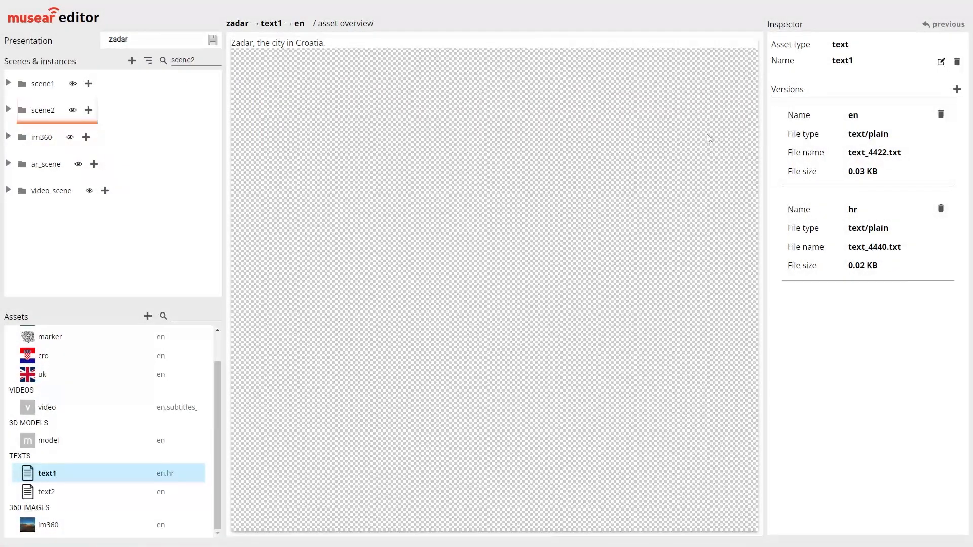
pyautogui.click(849, 144)
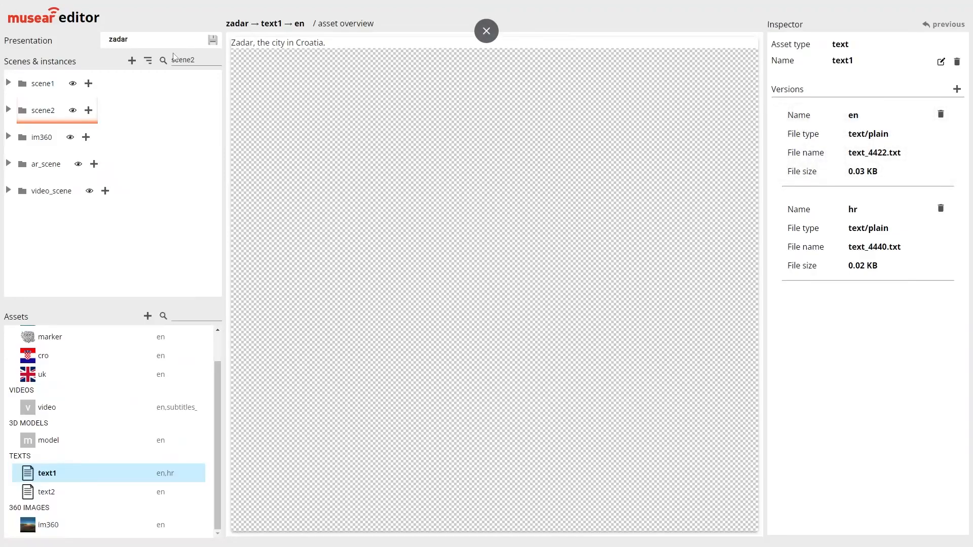
pyautogui.click(875, 264)
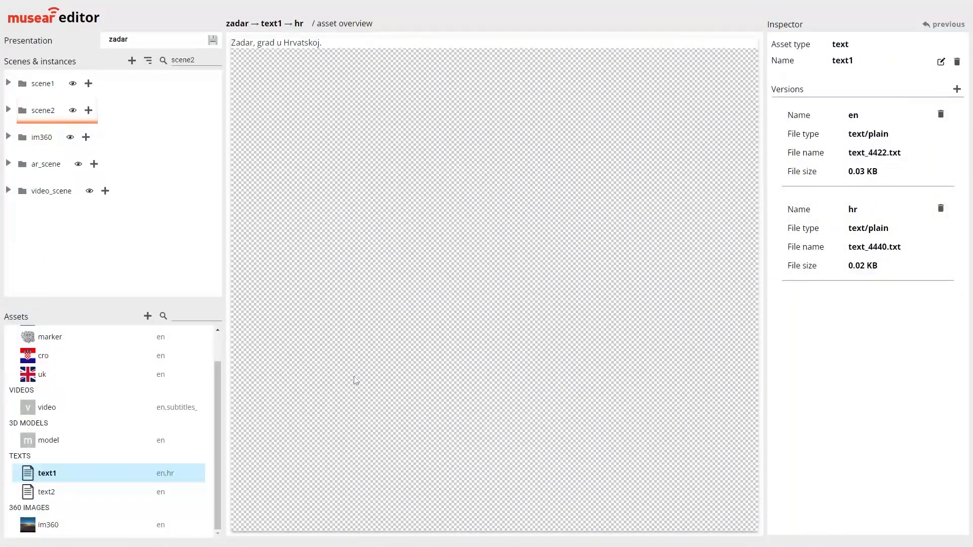
# Add an hr version to the text2 asset from the file about_zadar_hr.txt
pyautogui.click(128, 496)
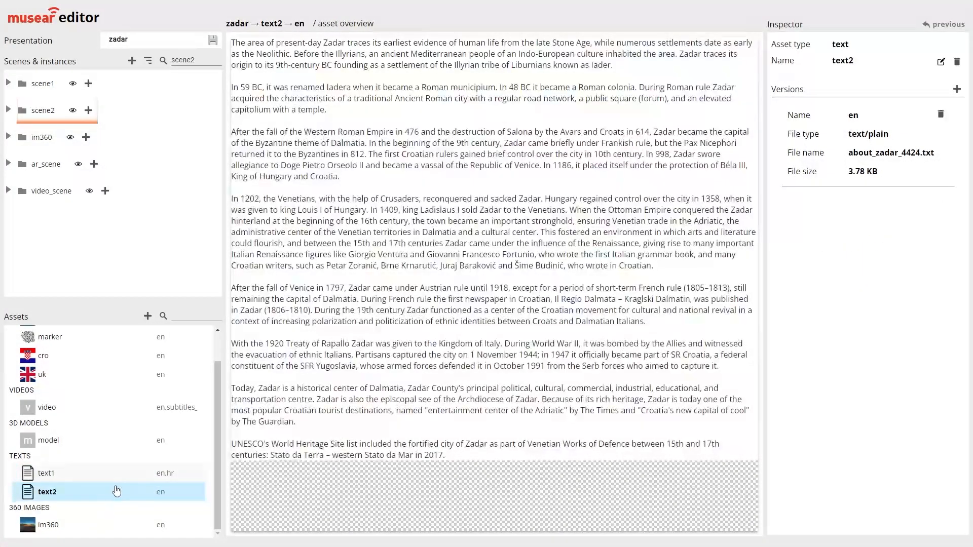
pyautogui.click(957, 92)
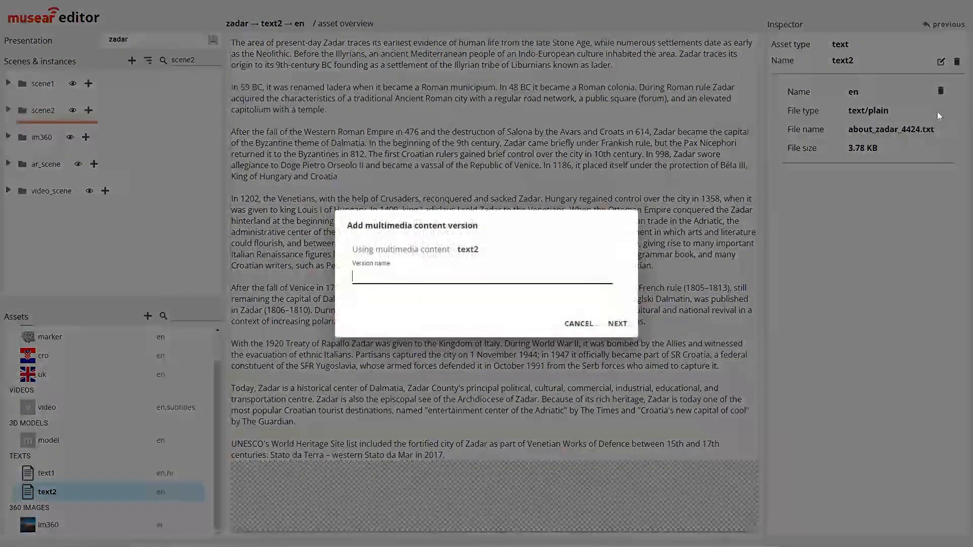
pyautogui.write('hr')
pyautogui.click(617, 322)
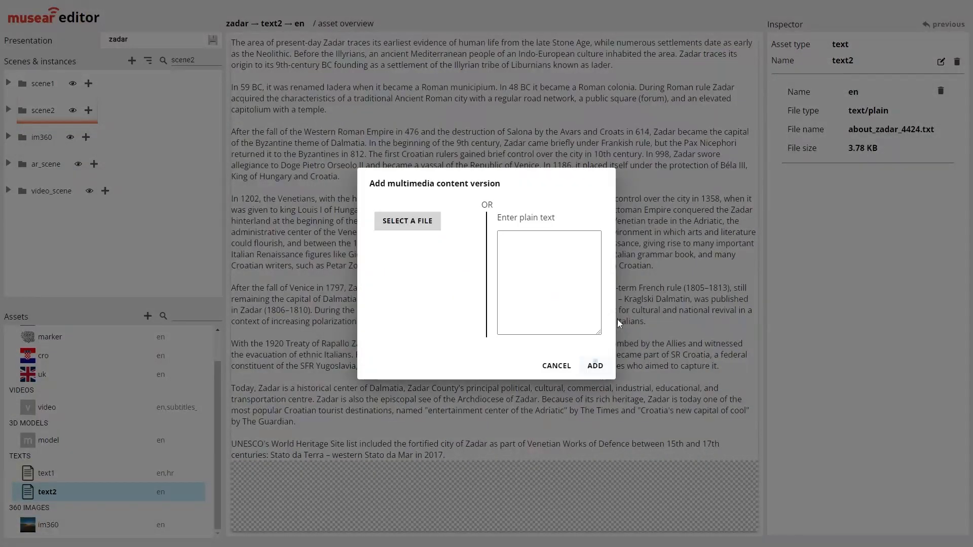
pyautogui.click(434, 227)
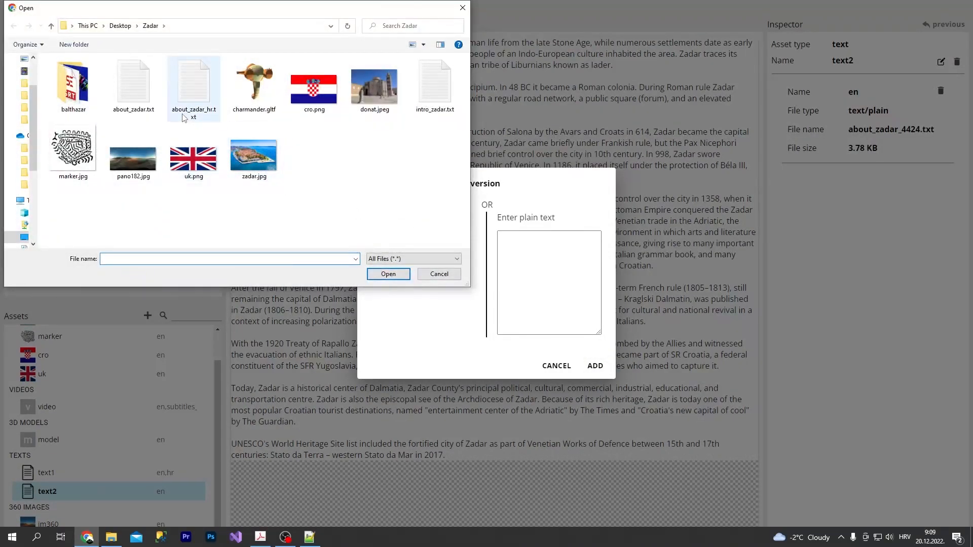
pyautogui.click(187, 116)
pyautogui.doubleClick(193, 96)
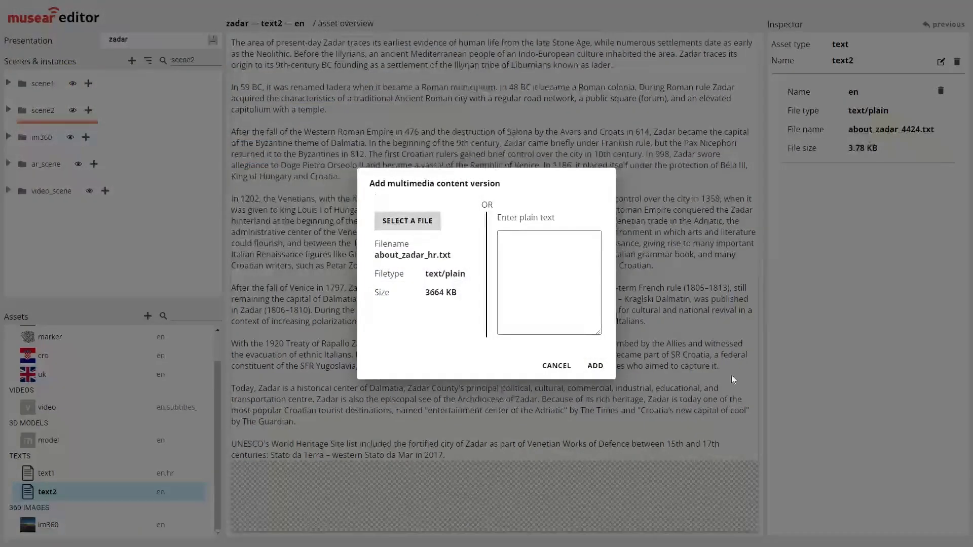
pyautogui.click(594, 365)
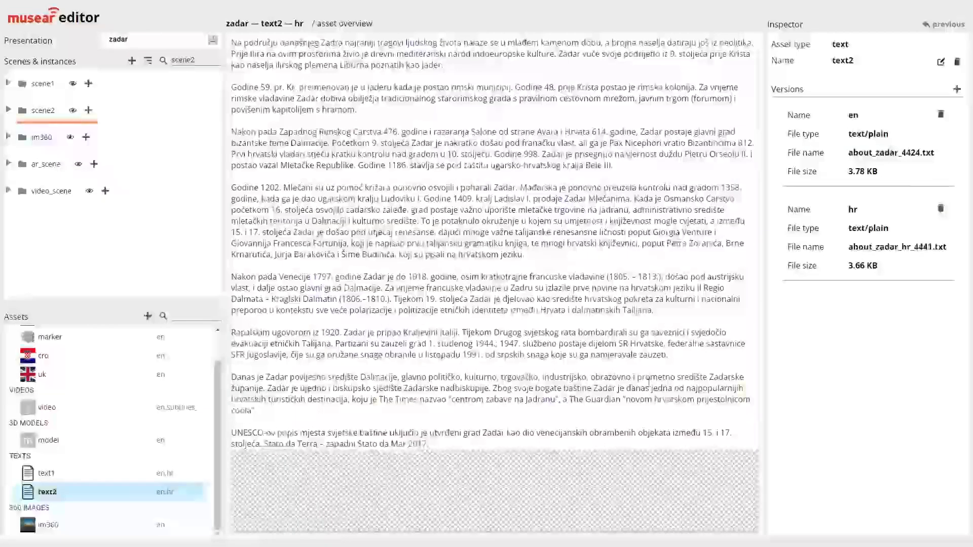
# Compare the en and hr versions of the text2 asset by previewing each in turn
pyautogui.click(862, 157)
pyautogui.click(872, 242)
pyautogui.click(870, 158)
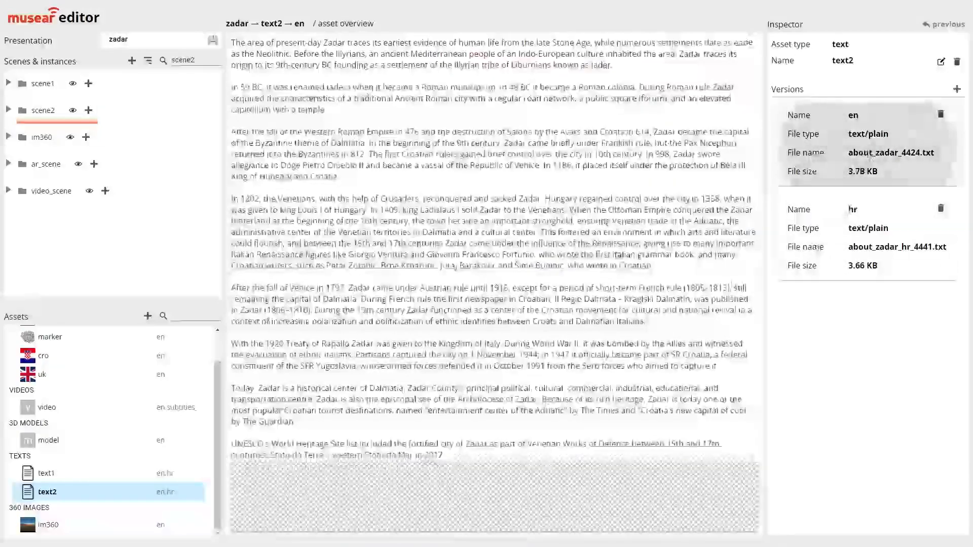
pyautogui.click(881, 251)
pyautogui.click(823, 152)
pyautogui.click(824, 225)
# Add an instance of the cro asset named cro_flag to scene1
pyautogui.click(26, 95)
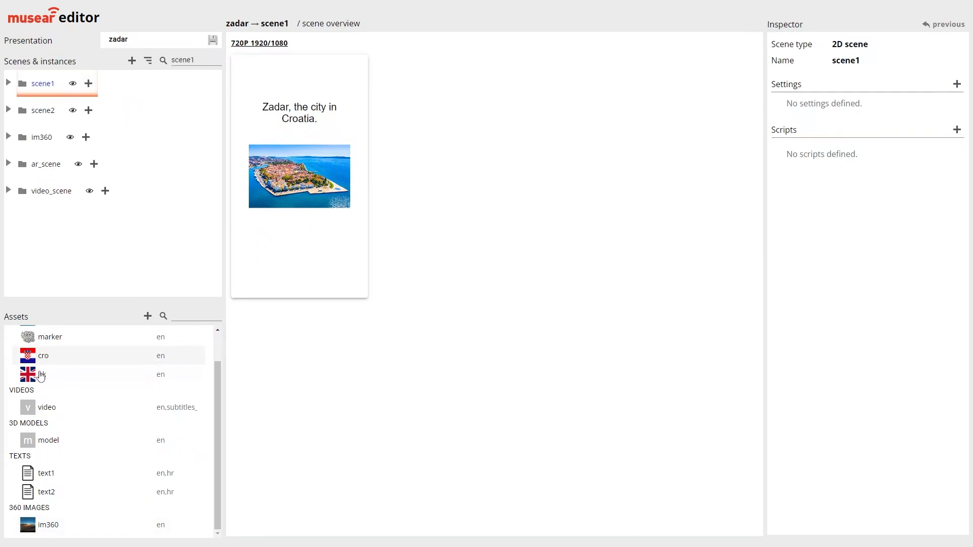
pyautogui.click(89, 84)
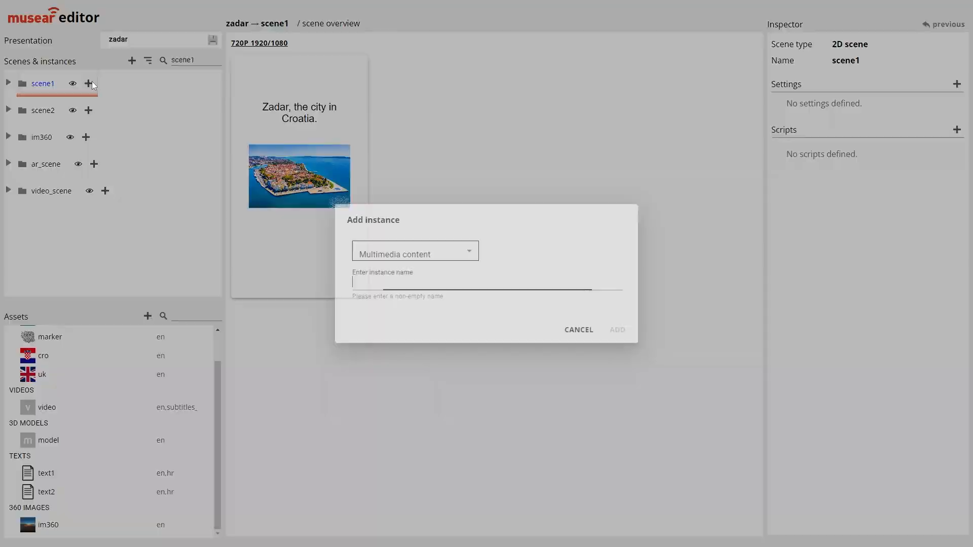
pyautogui.click(408, 251)
pyautogui.click(404, 515)
pyautogui.click(385, 277)
pyautogui.write('cro_flag')
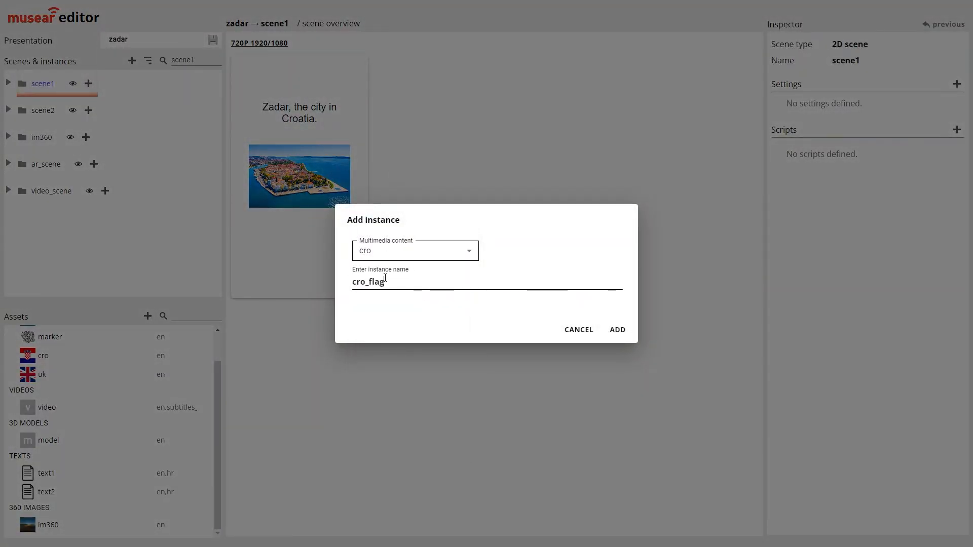
pyautogui.click(618, 330)
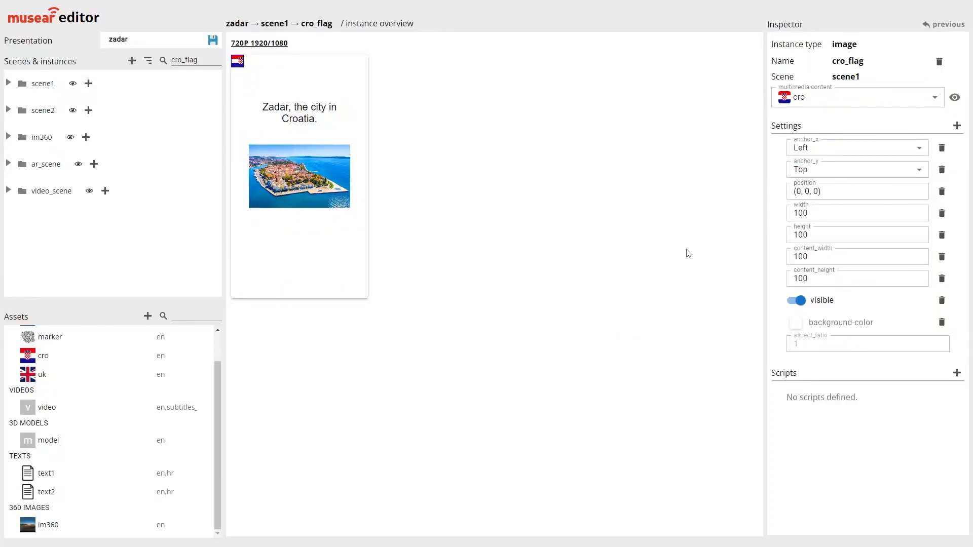
# Anchor cro_flag at Center horizontally and Middle vertically, and set its position to (0, -500, 0)
pyautogui.click(816, 147)
pyautogui.click(816, 205)
pyautogui.click(813, 169)
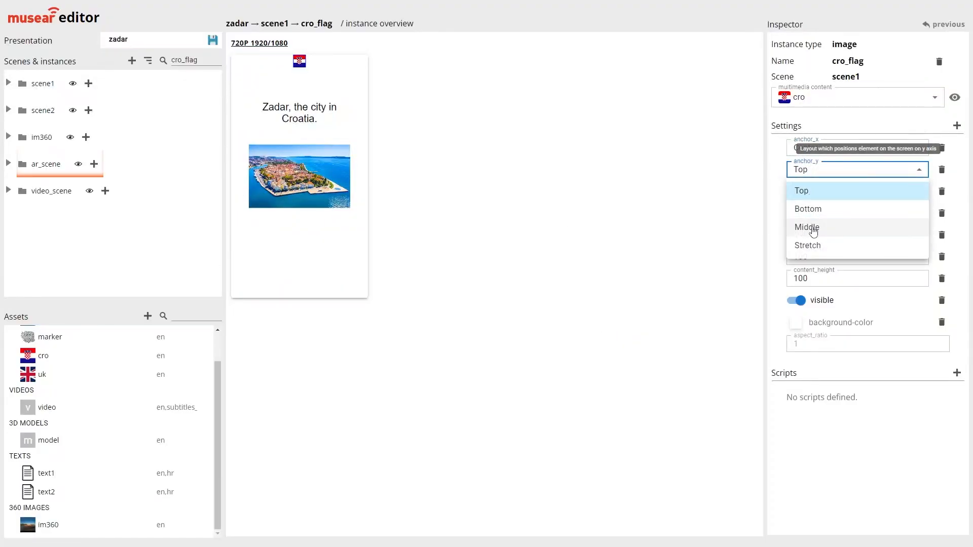
pyautogui.click(813, 229)
pyautogui.click(807, 195)
pyautogui.write('-500, 0)')
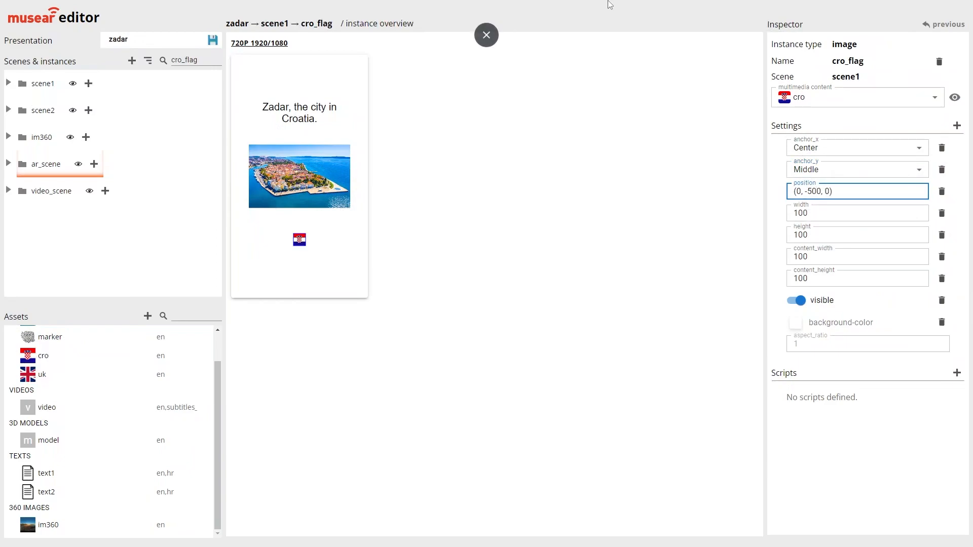
# Set the width of cro_flag to 300 and its height to 150
pyautogui.click(798, 213)
pyautogui.press('BackSpace')
pyautogui.write('3')
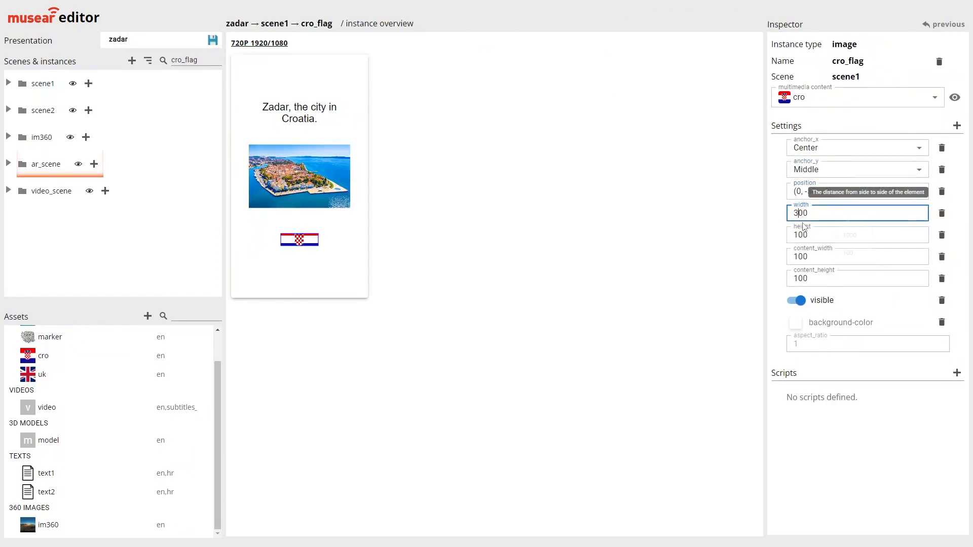
pyautogui.click(803, 235)
pyautogui.press('BackSpace')
pyautogui.write('5')
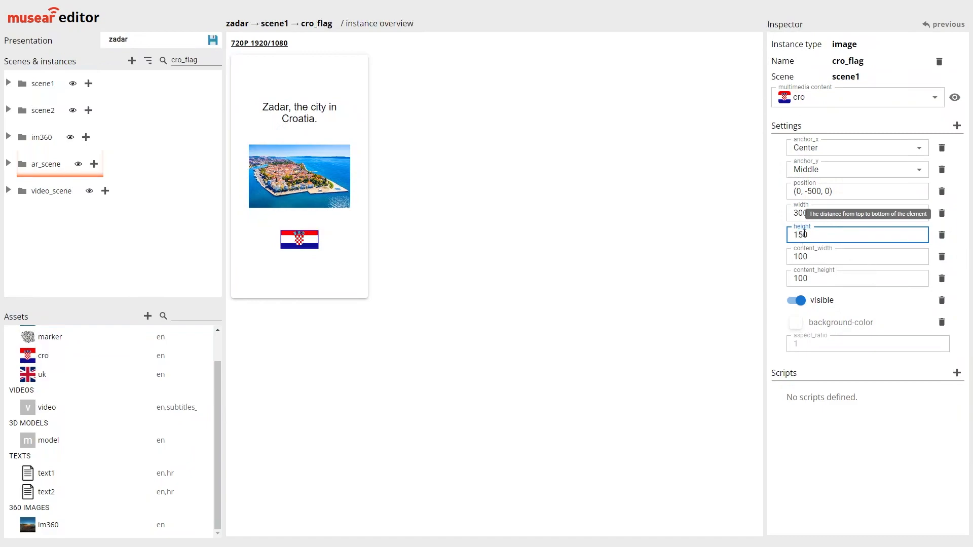
# Reduce cro_flag to a width of 200 and a height of 125
pyautogui.click(805, 214)
pyautogui.press('BackSpace')
pyautogui.press('BackSpace')
pyautogui.write('25')
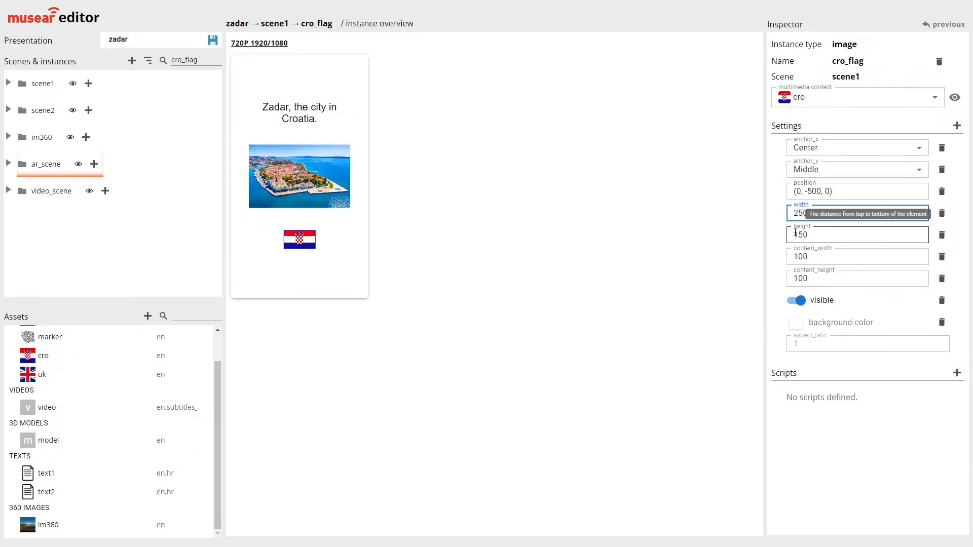
pyautogui.write('0')
pyautogui.click(808, 237)
pyautogui.moveTo(804, 235); pyautogui.dragTo(800, 235)
pyautogui.press('BackSpace')
pyautogui.press('BackSpace')
pyautogui.write('25')
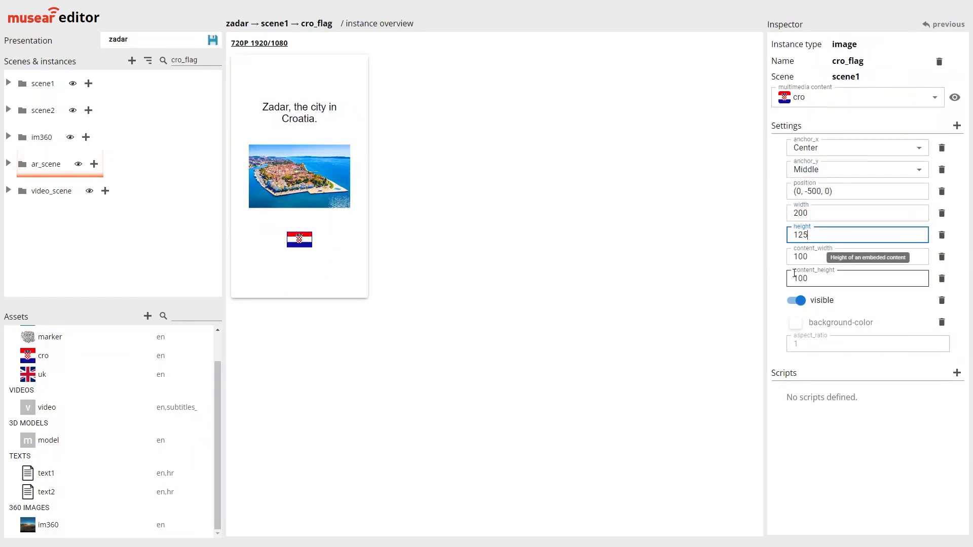
# Set the position of cro_flag to (-200, -500, 0)
pyautogui.click(796, 192)
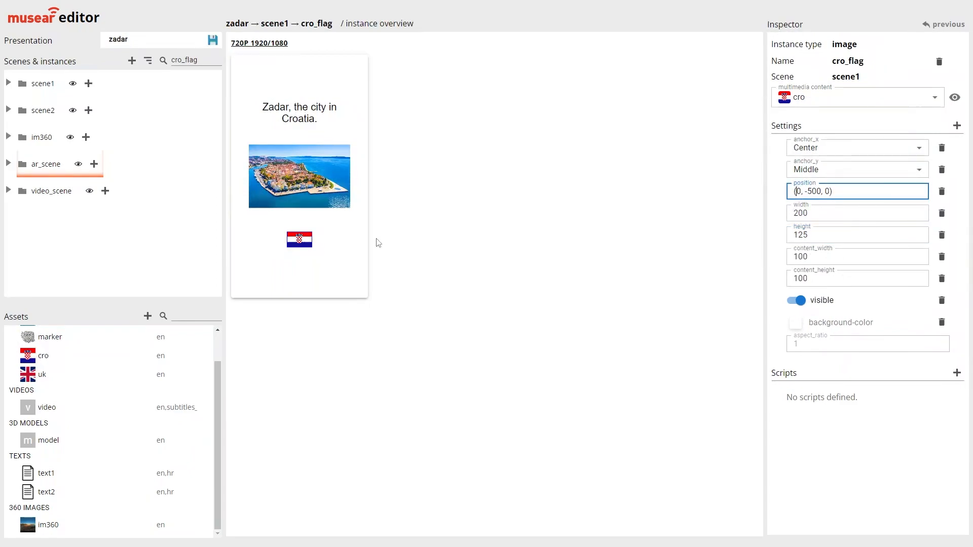
pyautogui.write('100')
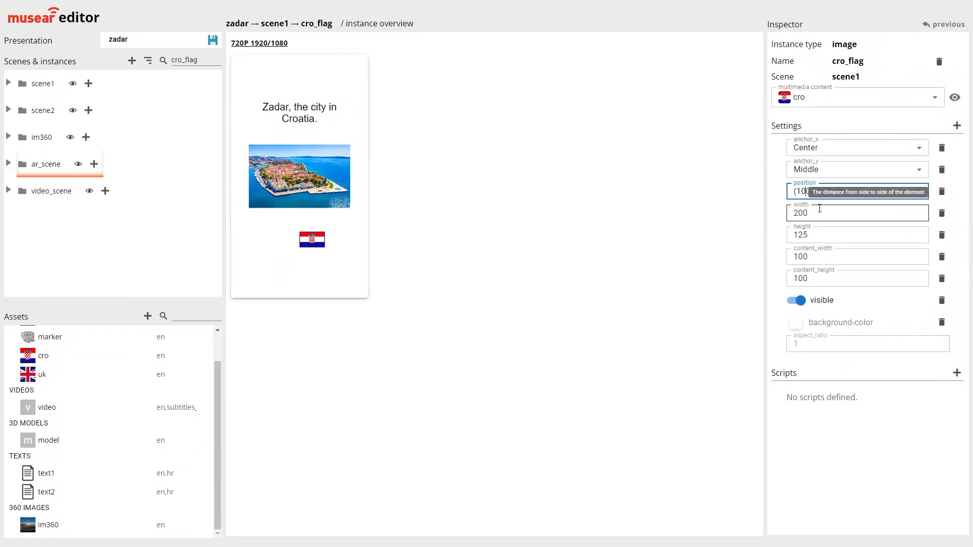
pyautogui.press('BackSpace')
pyautogui.press('BackSpace')
pyautogui.write('-30')
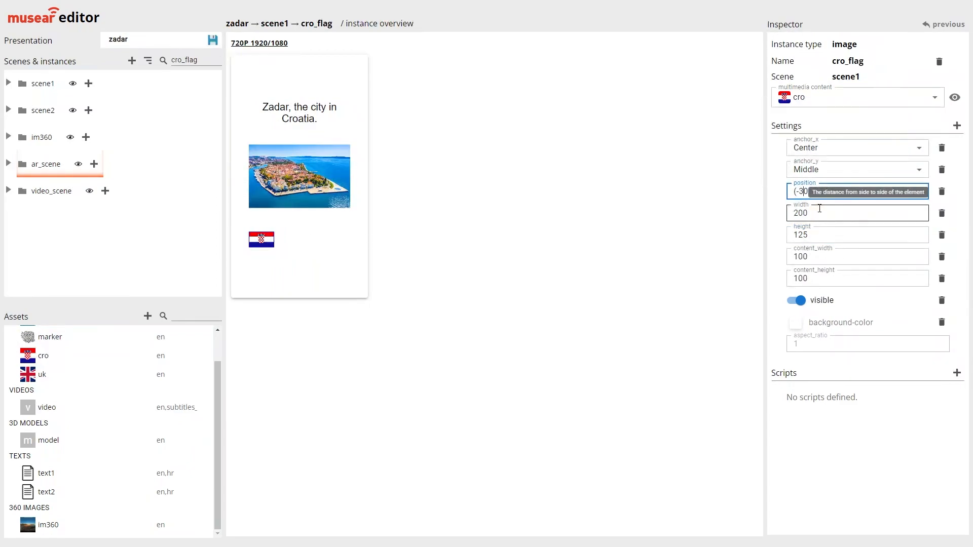
pyautogui.press('BackSpace')
pyautogui.write('2')
pyautogui.click(829, 424)
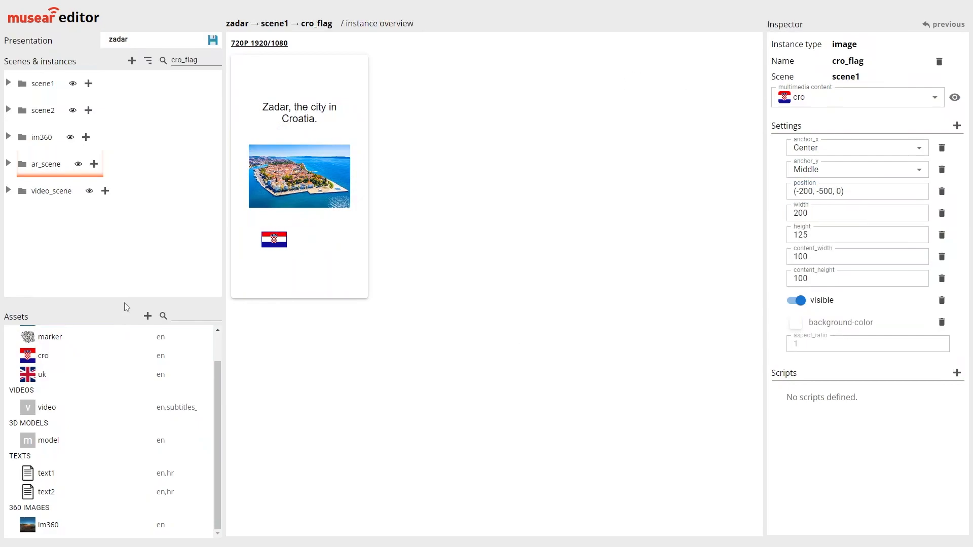
# Add an instance of the uk asset named uk_flag to scene1
pyautogui.click(89, 84)
pyautogui.click(462, 256)
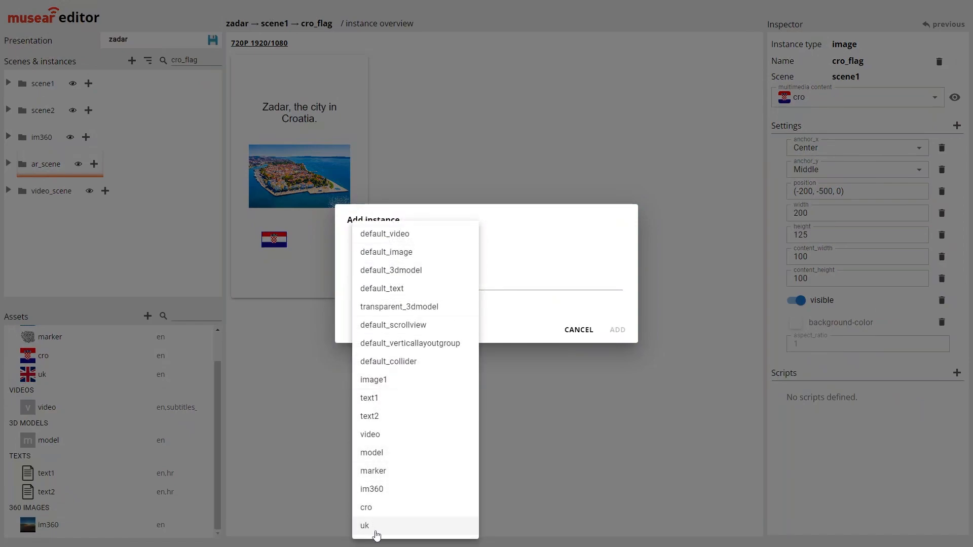
pyautogui.click(376, 532)
pyautogui.click(420, 283)
pyautogui.write('ik')
pyautogui.press('BackSpace')
pyautogui.press('BackSpace')
pyautogui.write('uk_flag')
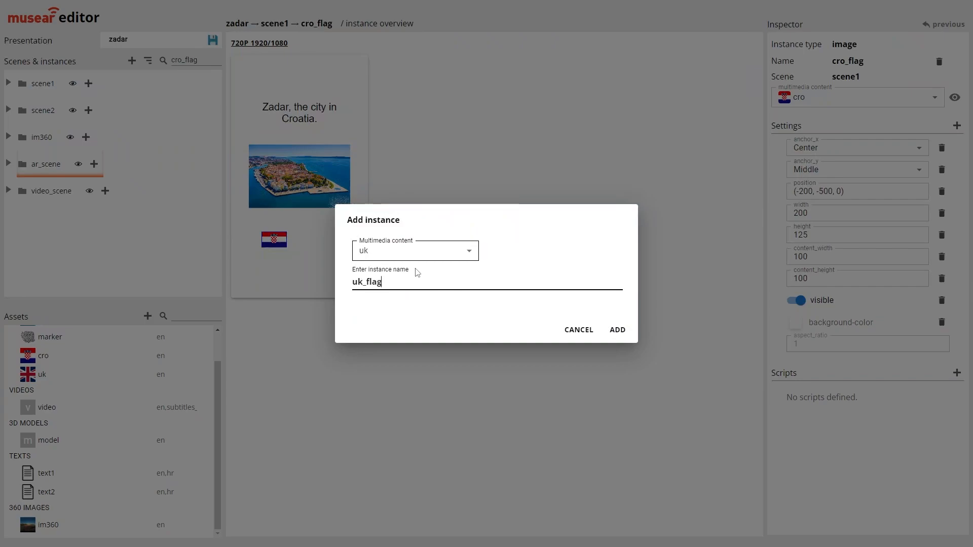
pyautogui.click(627, 333)
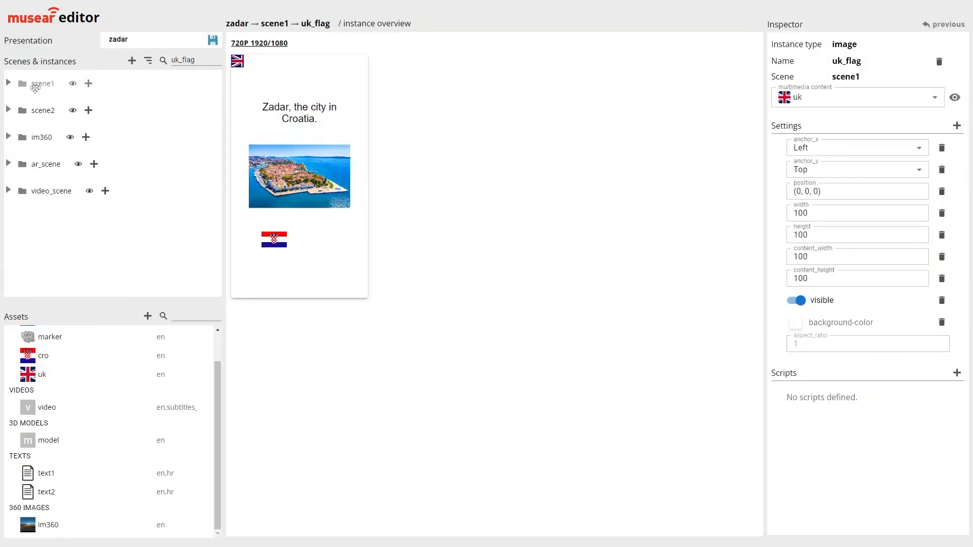
# Set the width of uk_flag in scene1 to 200 and its height to 125, matching cro_flag
pyautogui.click(7, 84)
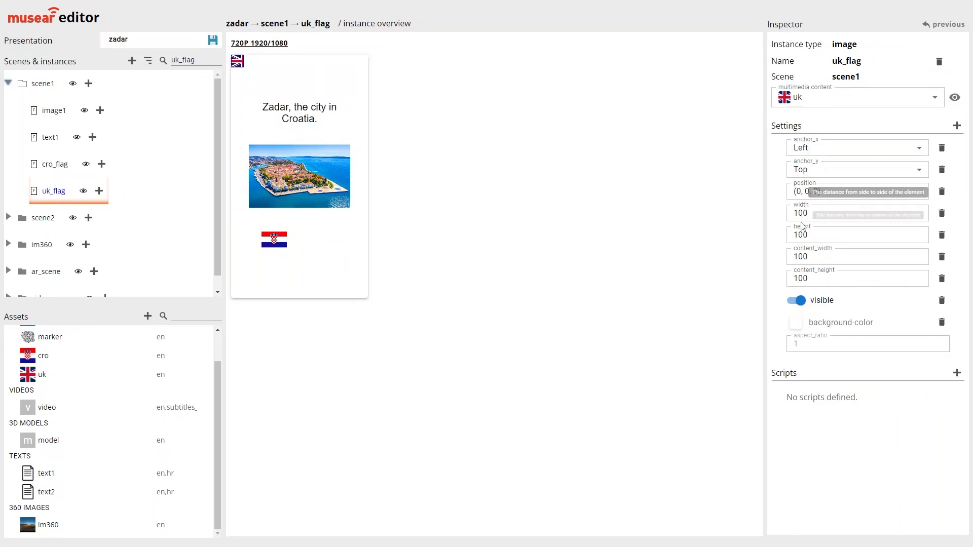
pyautogui.click(80, 164)
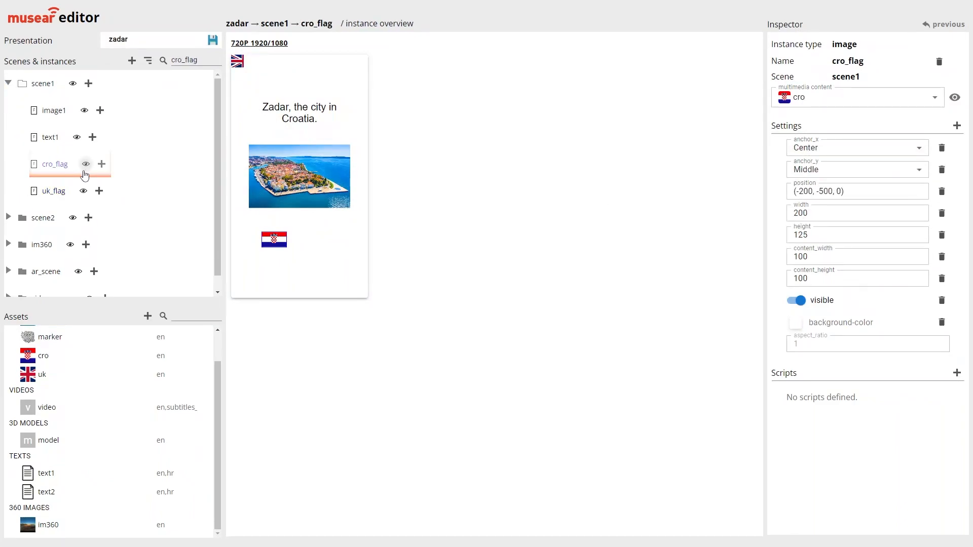
pyautogui.click(76, 192)
pyautogui.click(798, 213)
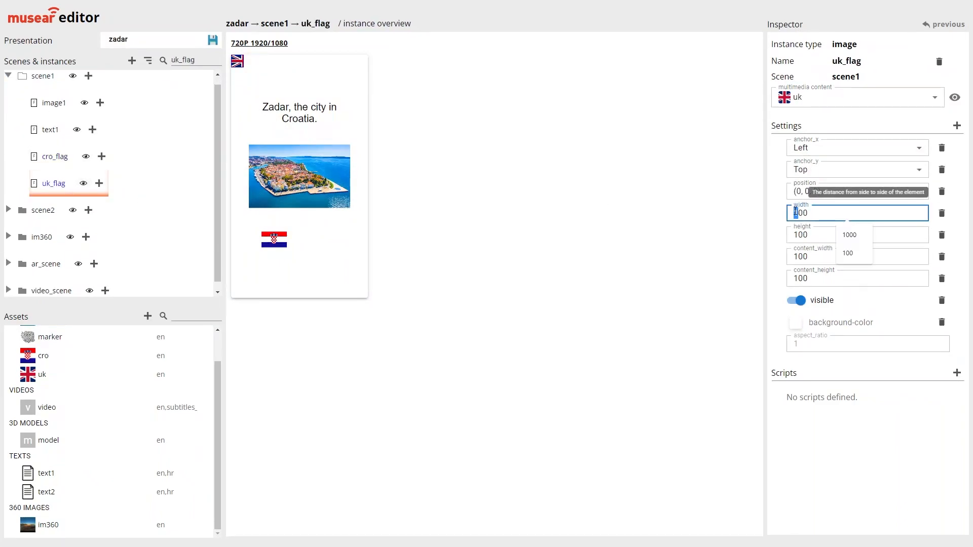
pyautogui.doubleClick(808, 236)
pyautogui.write('125')
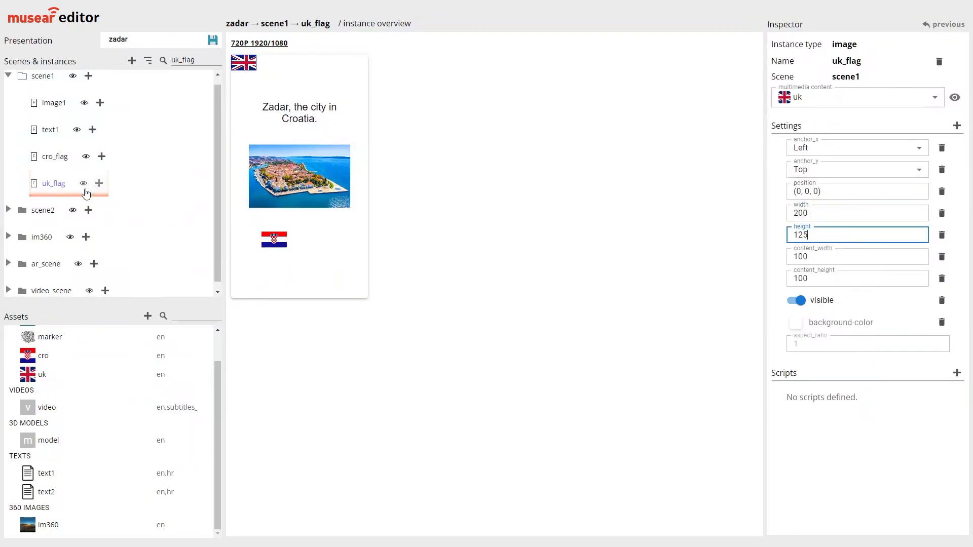
# Copy the position (-200, -500, 0) from cro_flag to uk_flag
pyautogui.click(84, 163)
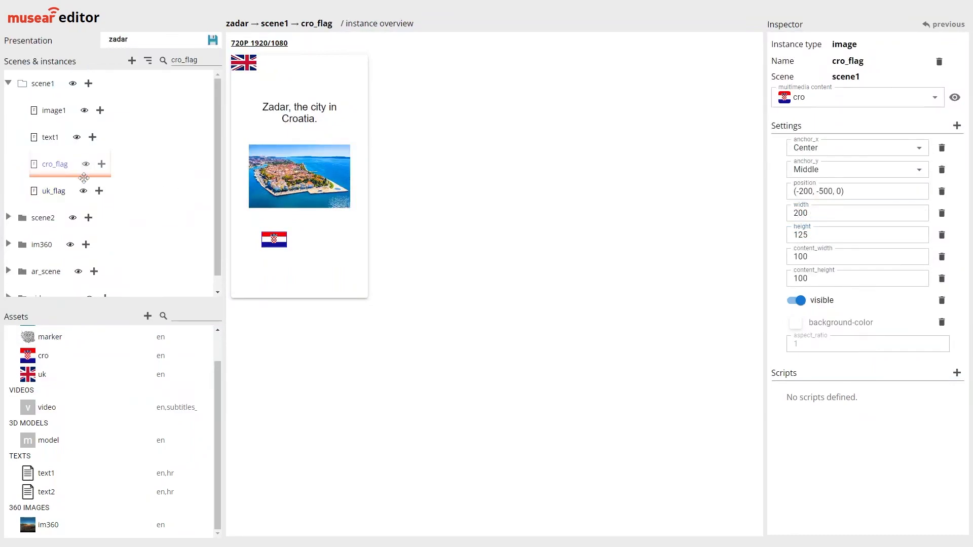
pyautogui.tripleClick(827, 191)
pyautogui.hotkey('ctrl', 'c')
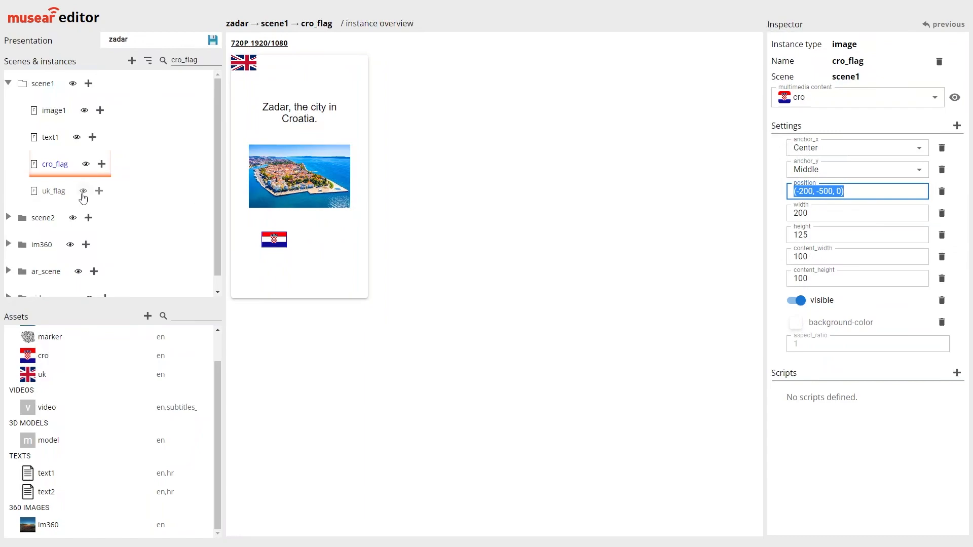
pyautogui.click(82, 196)
pyautogui.tripleClick(846, 192)
pyautogui.hotkey('ctrl', 'v')
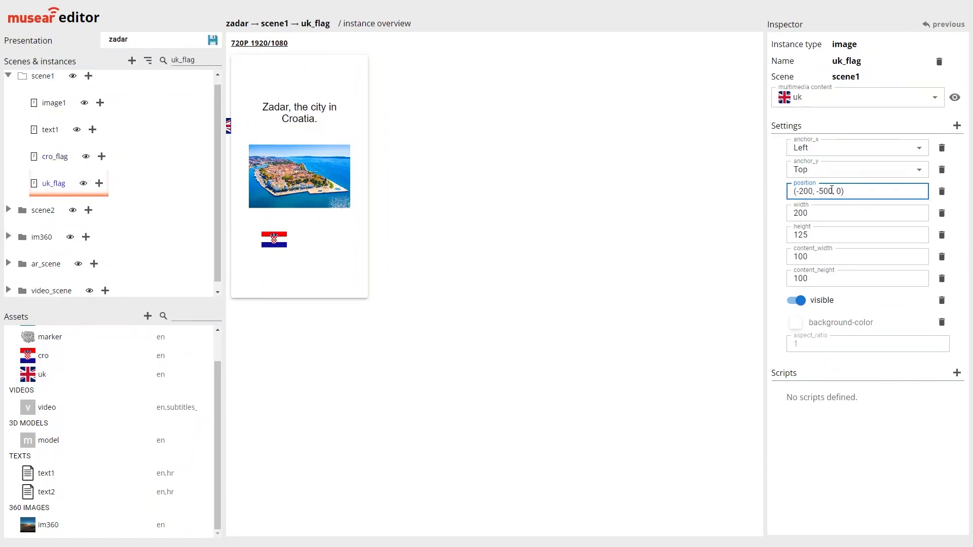
# Anchor uk_flag at Center horizontally and Middle vertically, and set its position to (200, -500, 0)
pyautogui.click(821, 150)
pyautogui.click(823, 203)
pyautogui.click(827, 172)
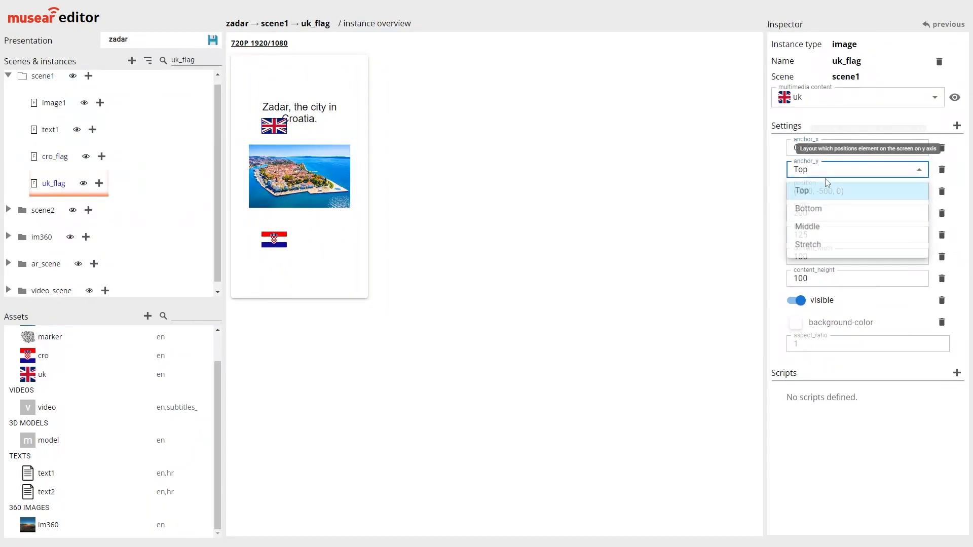
pyautogui.click(821, 226)
pyautogui.click(798, 191)
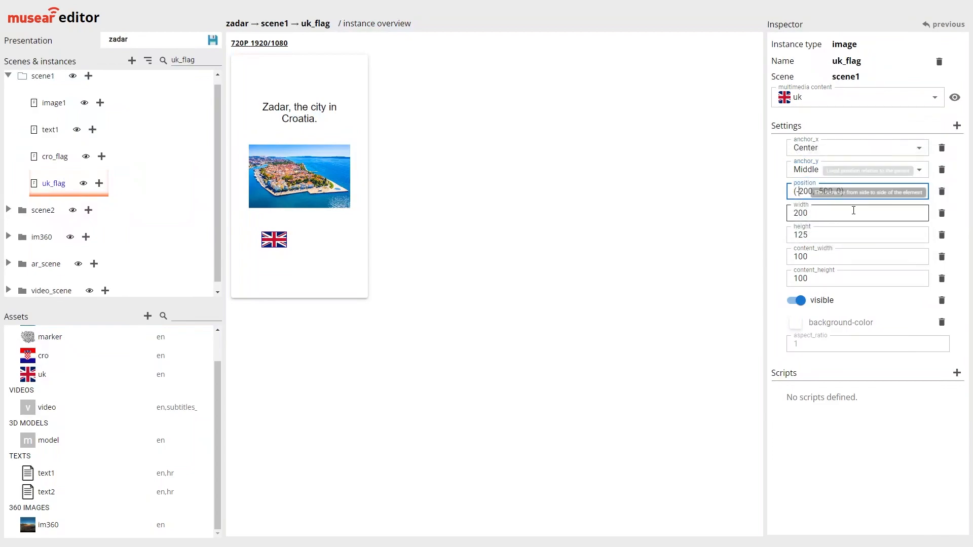
pyautogui.press('BackSpace')
pyautogui.click(845, 420)
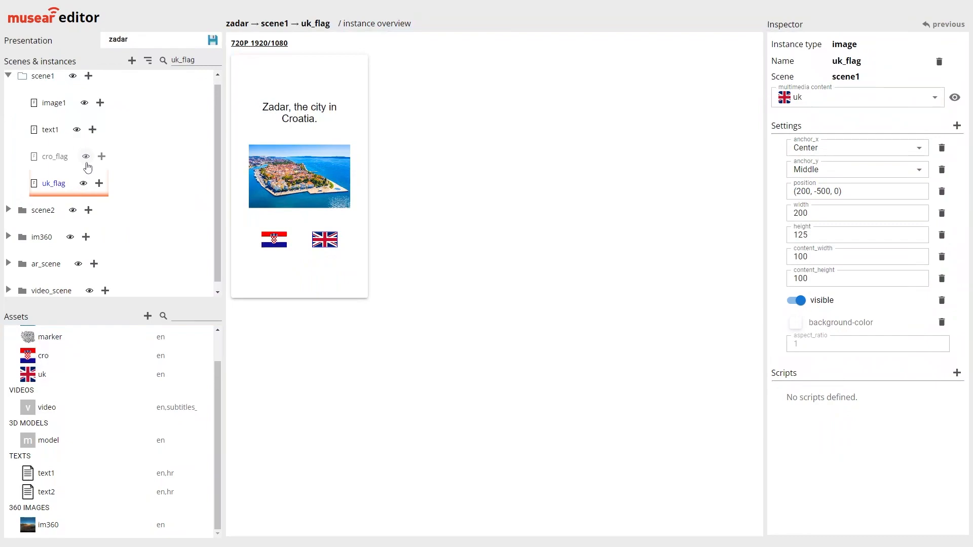
# Add a script named click to the cro_flag instance
pyautogui.click(84, 159)
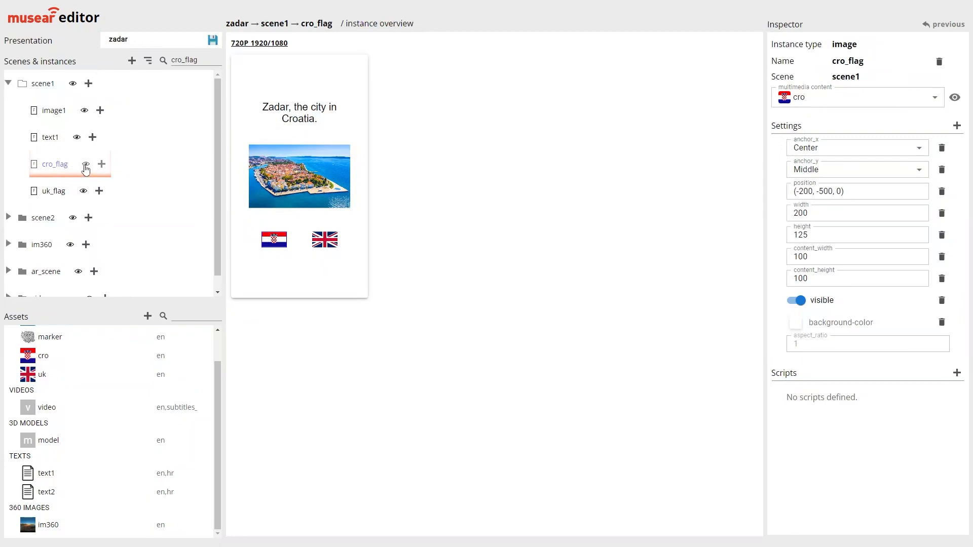
pyautogui.click(956, 374)
pyautogui.write('cli')
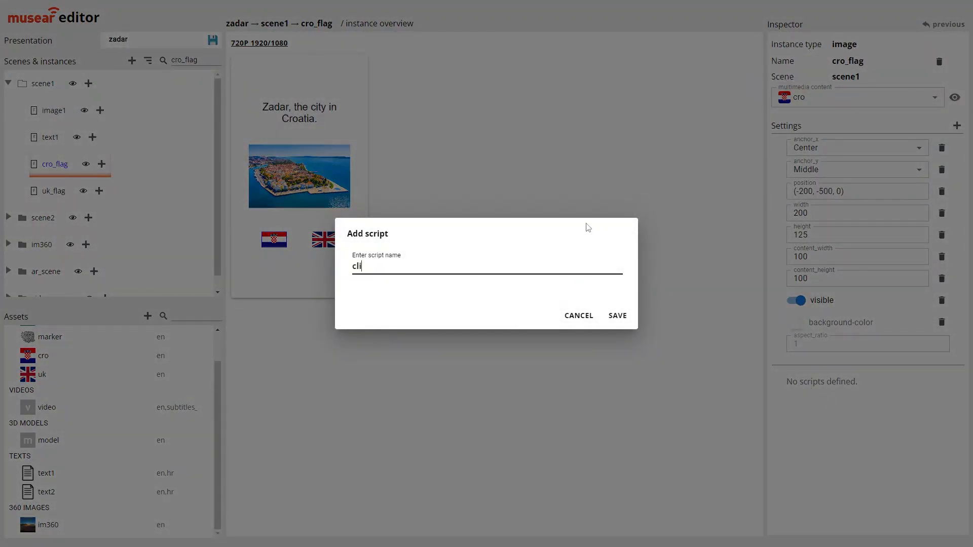
pyautogui.click(618, 316)
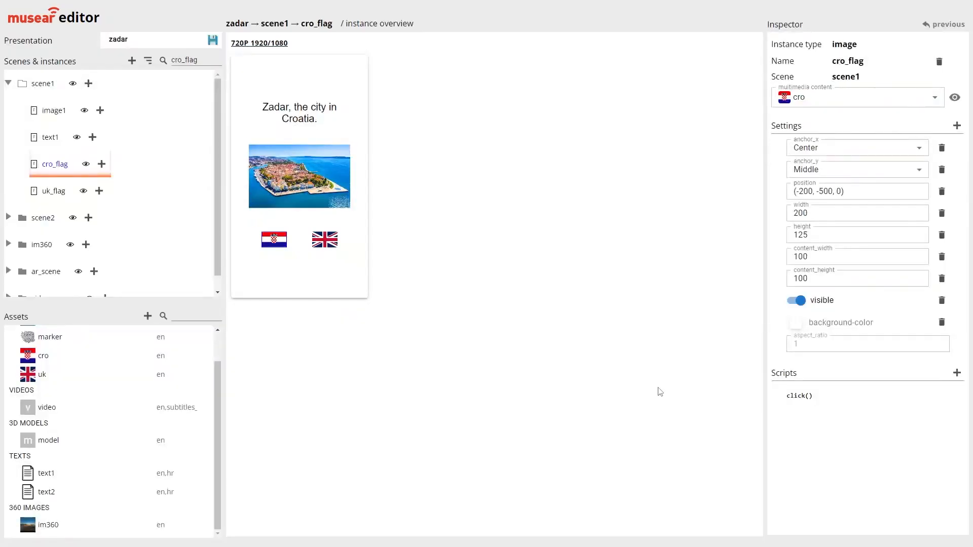
# Write update('chosen_multimedia_version', 'hr'); as the first line of cro_flag's click script
pyautogui.click(799, 396)
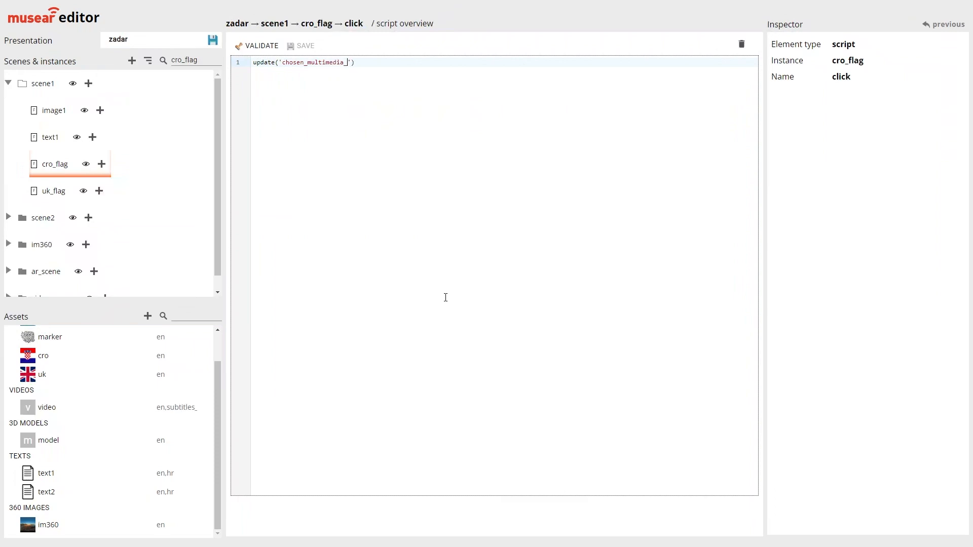
pyautogui.write('sion')
pyautogui.write("', 'hr');")
pyautogui.doubleClick(390, 62)
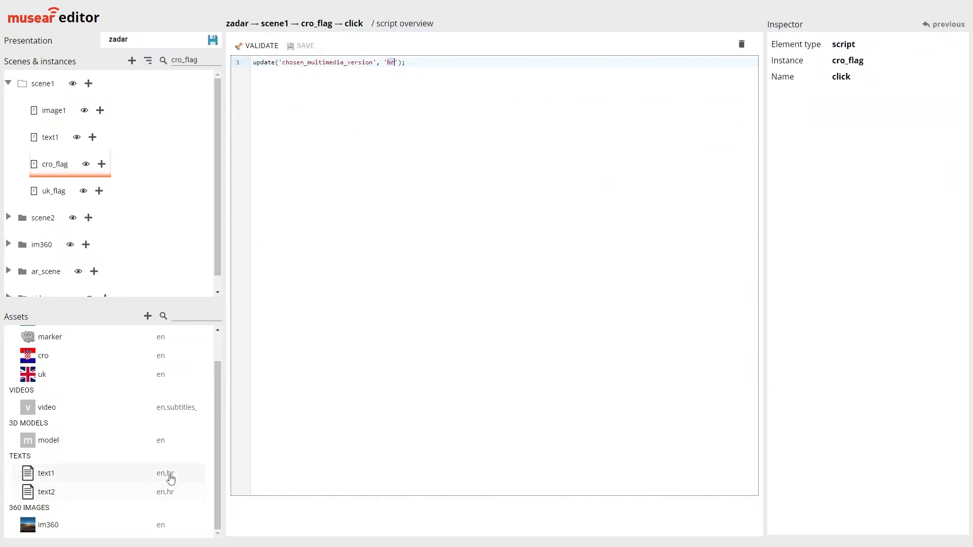
pyautogui.click(483, 188)
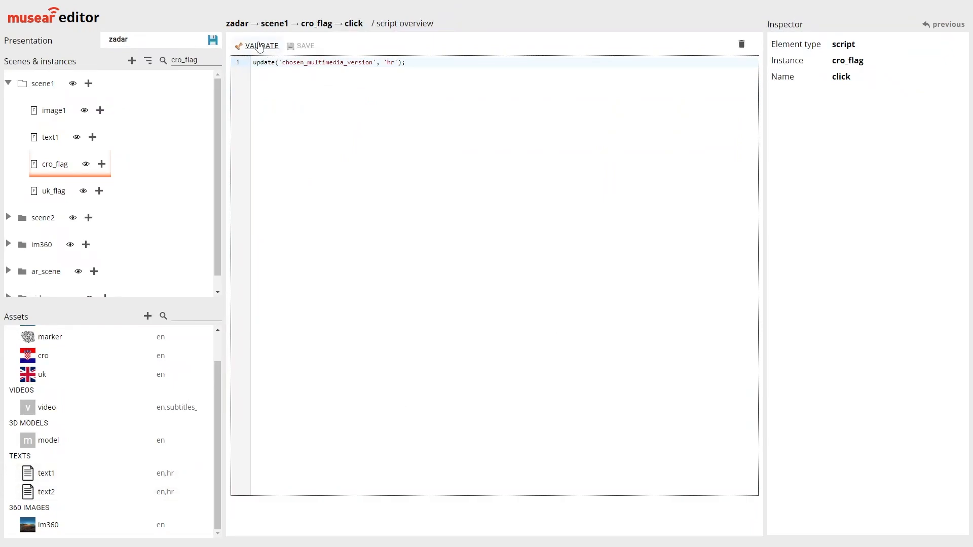
# Add transition('scene2'); as the second line of cro_flag's click script, then validate and save the script
pyautogui.press('Return')
pyautogui.write('tran')
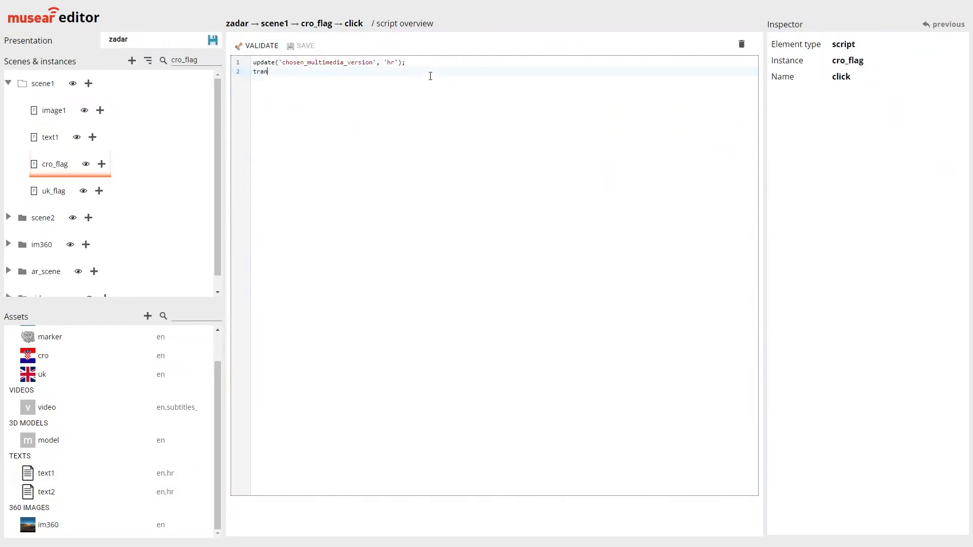
pyautogui.write("sition('scene2');")
pyautogui.click(265, 47)
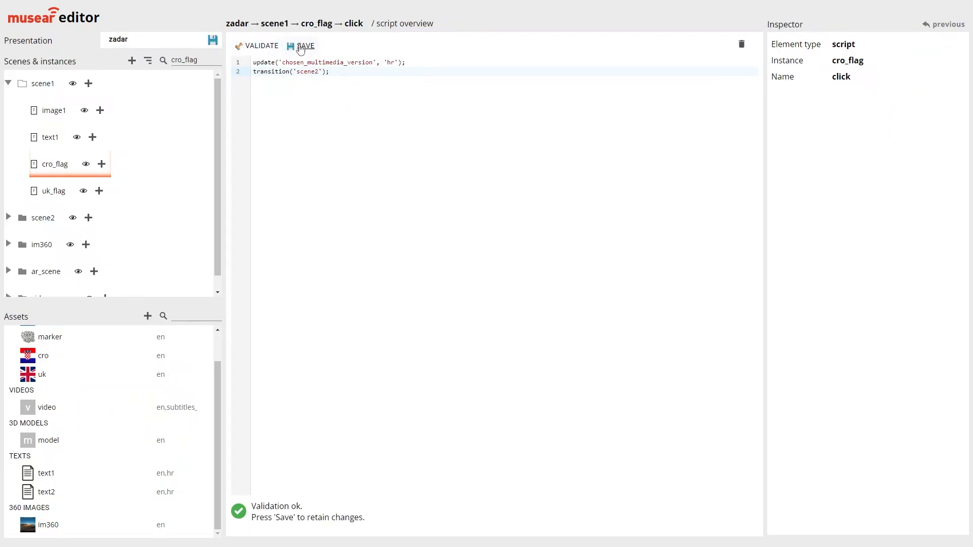
pyautogui.click(302, 46)
# Add a script named click to the uk_flag instance and open it for editing
pyautogui.click(81, 193)
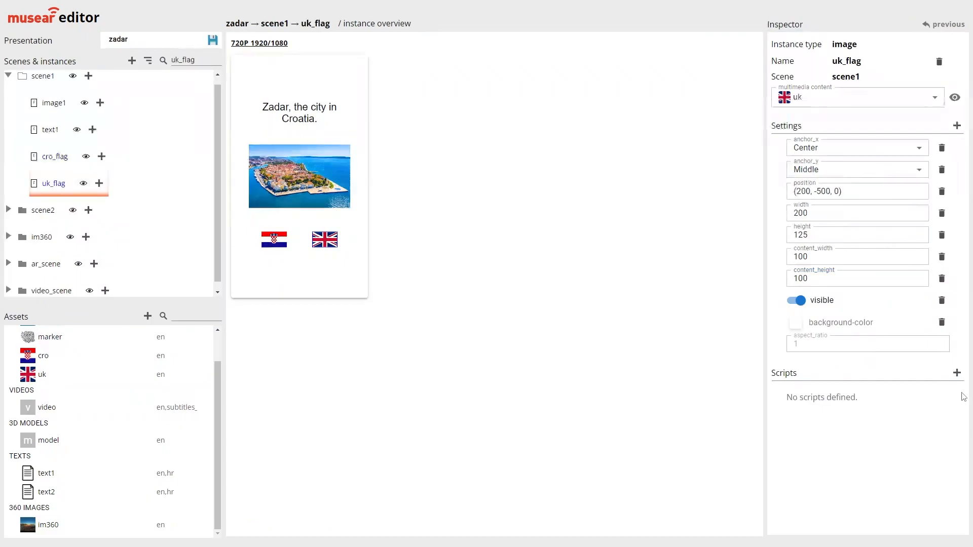
pyautogui.click(956, 373)
pyautogui.write('click')
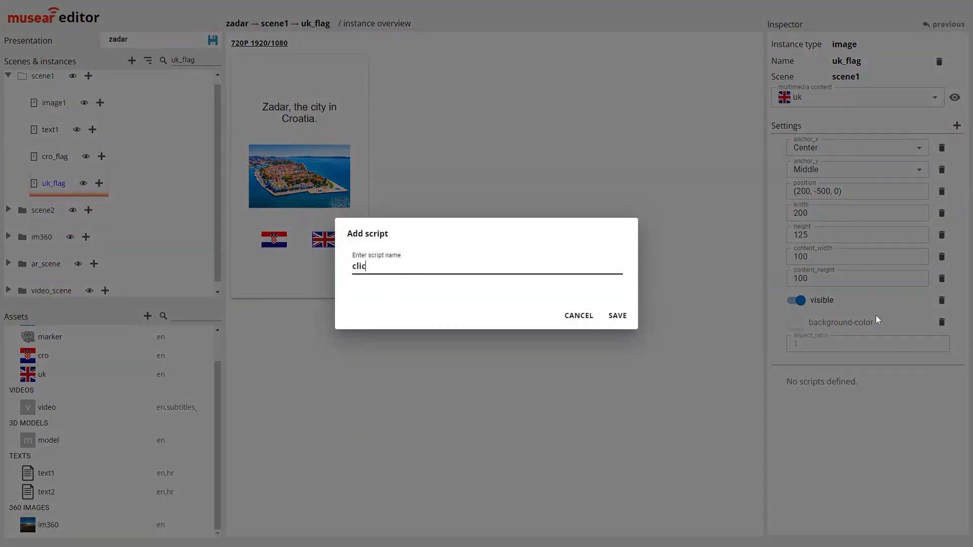
pyautogui.click(618, 316)
pyautogui.click(795, 396)
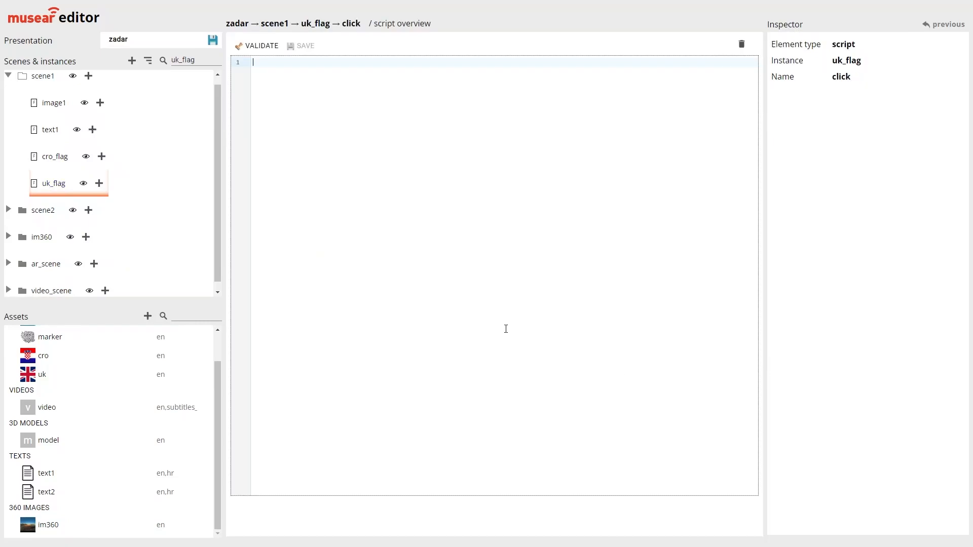
# Write uk_flag's click script as update('chosen_multimedia_version', 'en'); followed by transition('scene2'); on the second line
pyautogui.write("update('chosen_multimedia_version', 'en')")
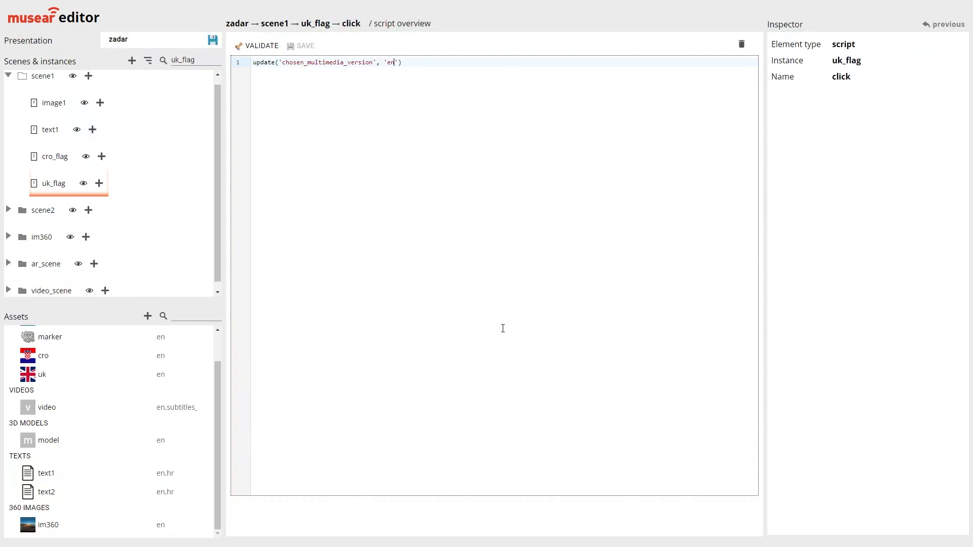
pyautogui.write('; ')
pyautogui.write('transition(')
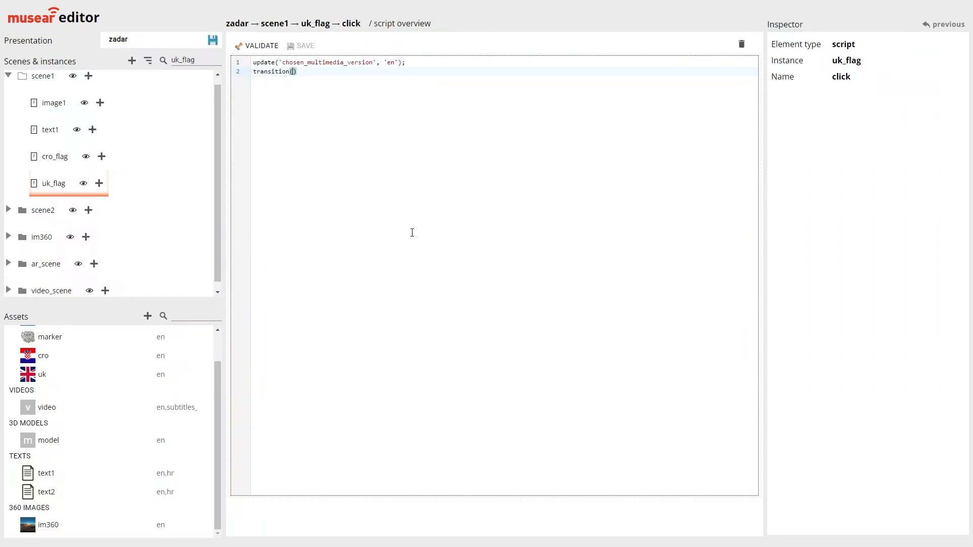
pyautogui.write("'scene2');")
# Validate and save uk_flag's click script, and save the zadar presentation
pyautogui.click(259, 45)
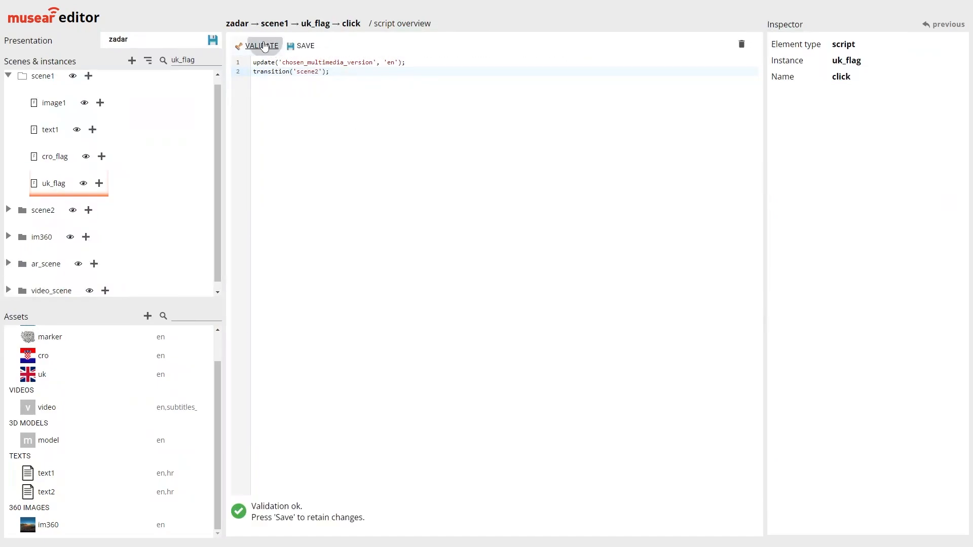
pyautogui.click(303, 46)
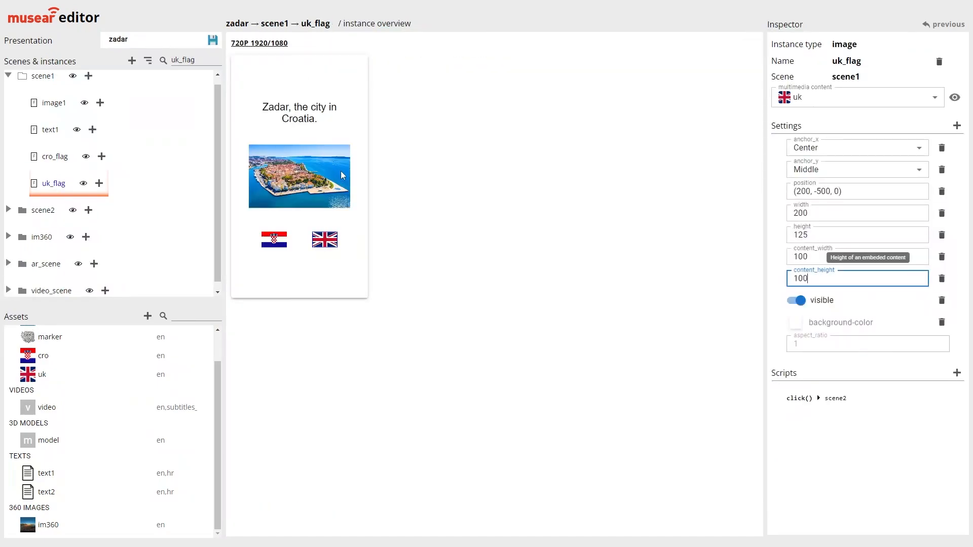
pyautogui.click(213, 42)
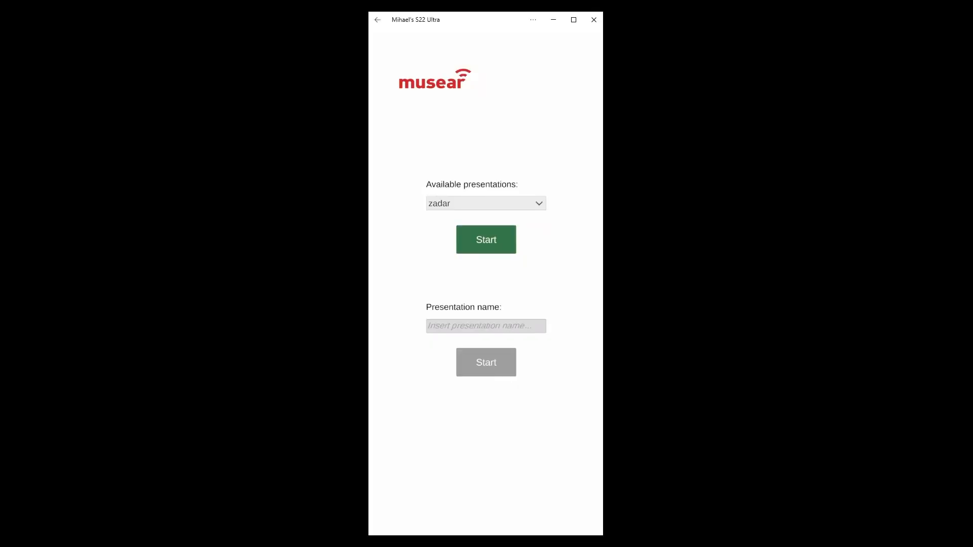
# Switch to the mirrored phone screen and test the Croatian flag on the presentation's opening scene
pyautogui.click(490, 236)
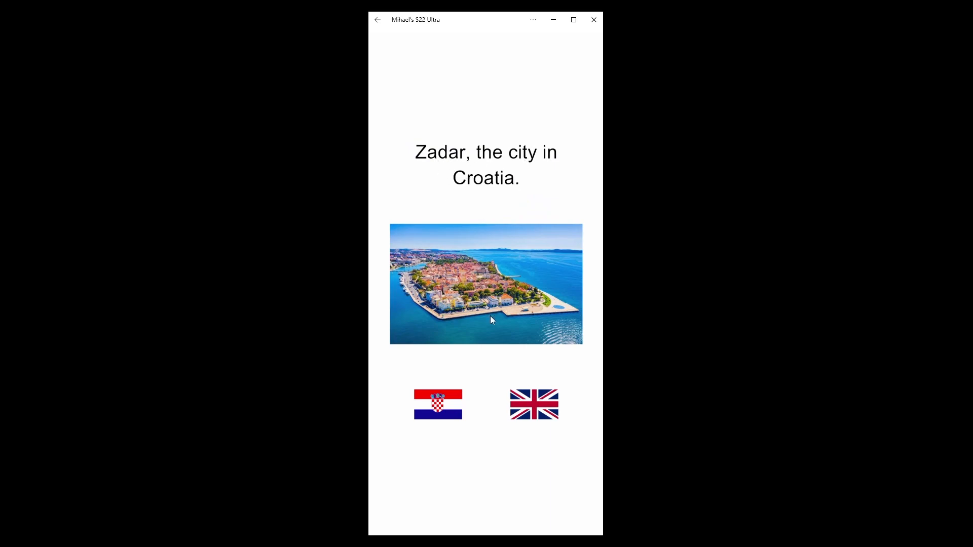
pyautogui.click(438, 411)
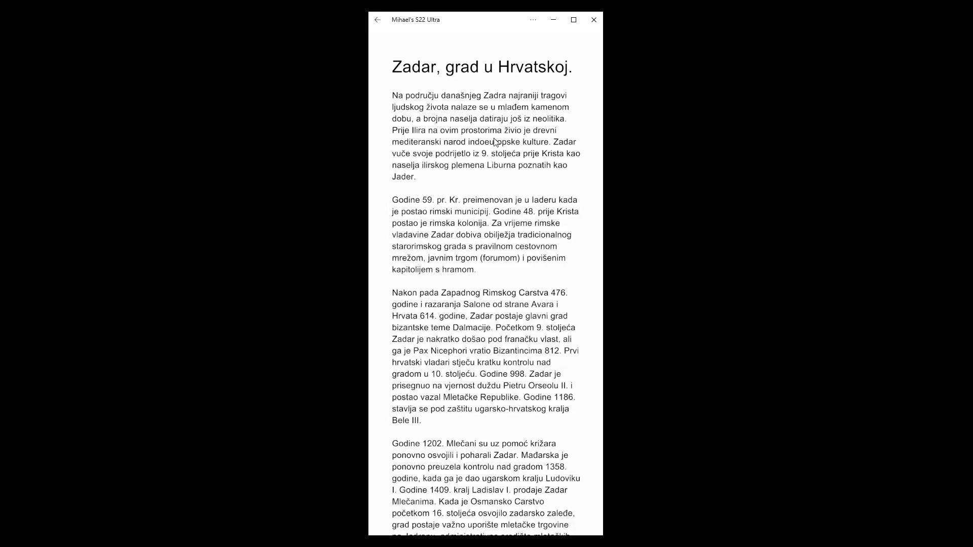
# Look through the Croatian article in scene2 and return to the presentation's opening scene
pyautogui.scroll(-15, 463, 439)
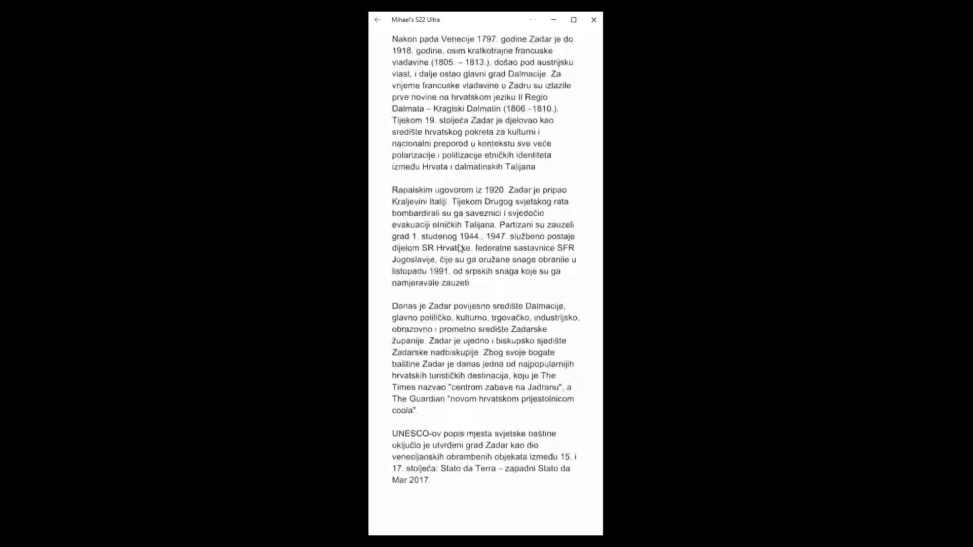
pyautogui.scroll(15, 452, 260)
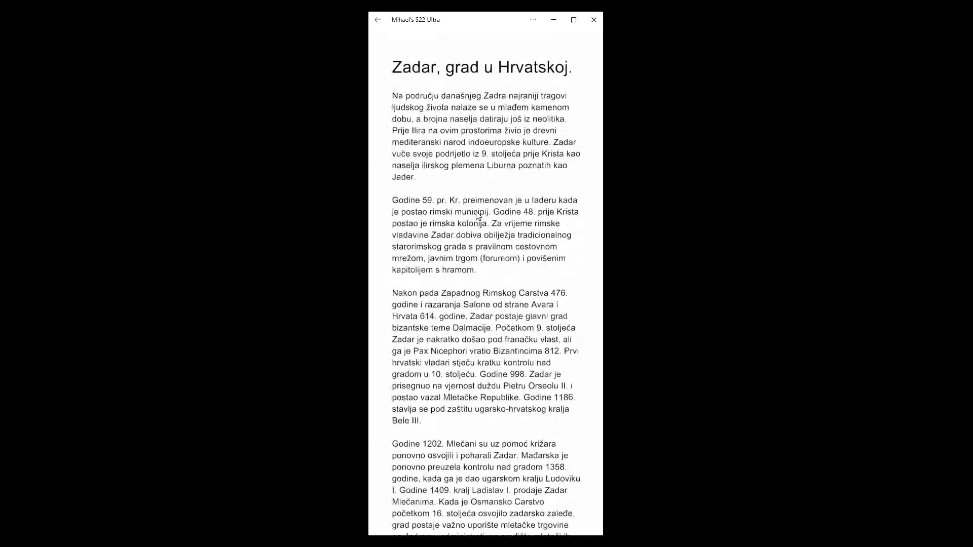
pyautogui.click(499, 66)
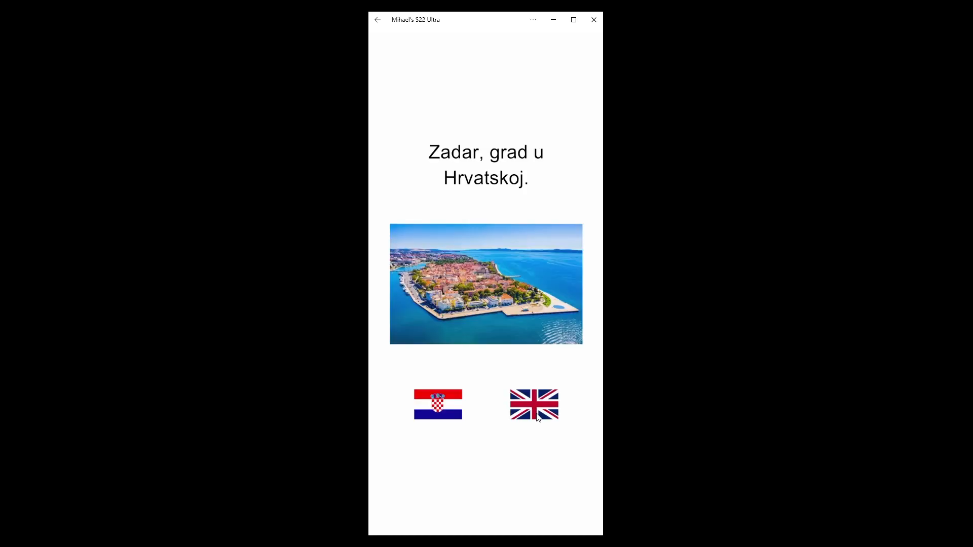
# Test the UK flag on the opening scene and look through the English article it leads to
pyautogui.click(537, 413)
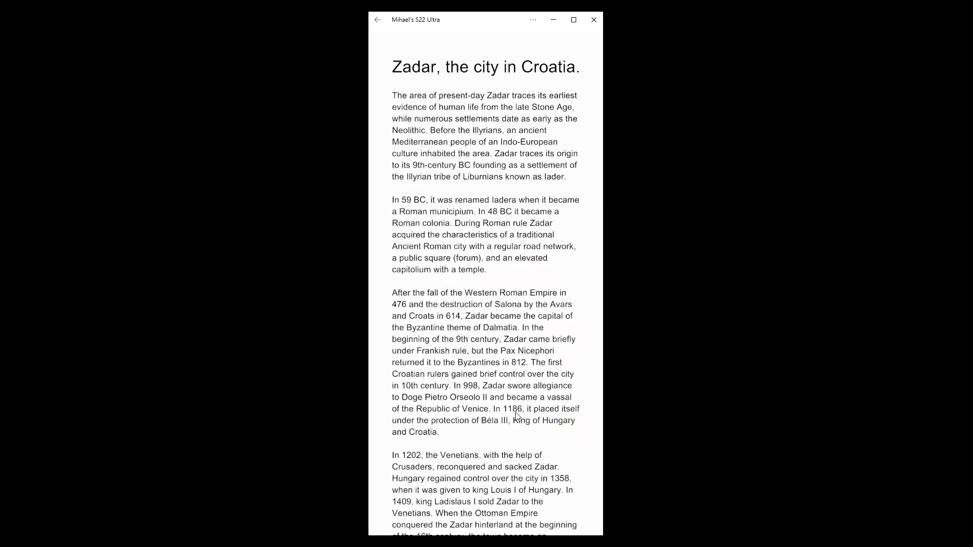
pyautogui.moveTo(514, 370); pyautogui.dragTo(497, 195)
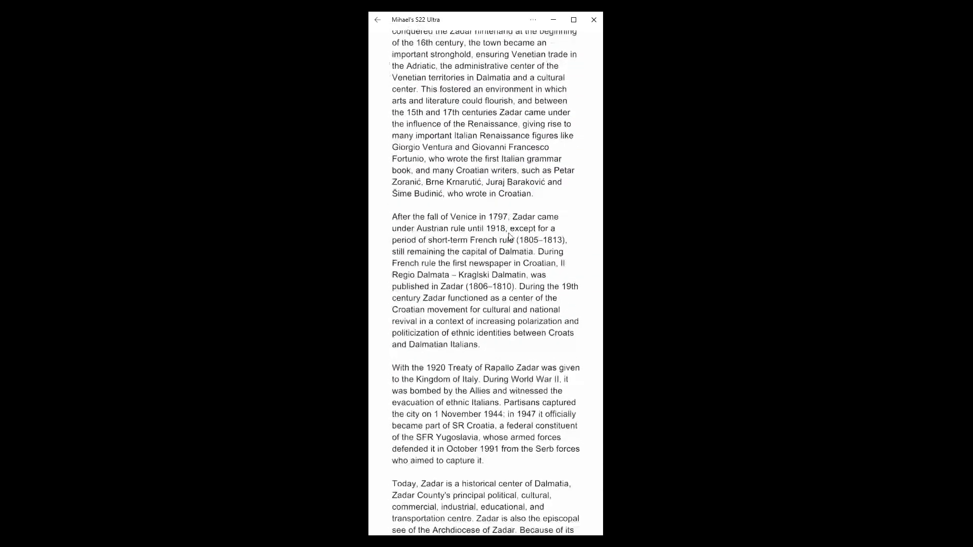
pyautogui.scroll(10, 477, 271)
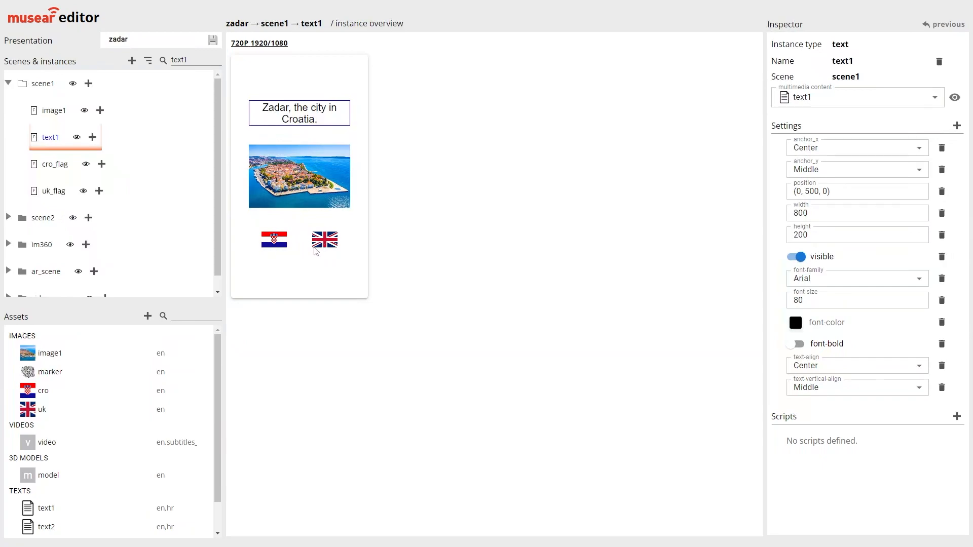
# Switch back to musear editor and check the y position of the cro_flag instance in scene1
pyautogui.click(82, 166)
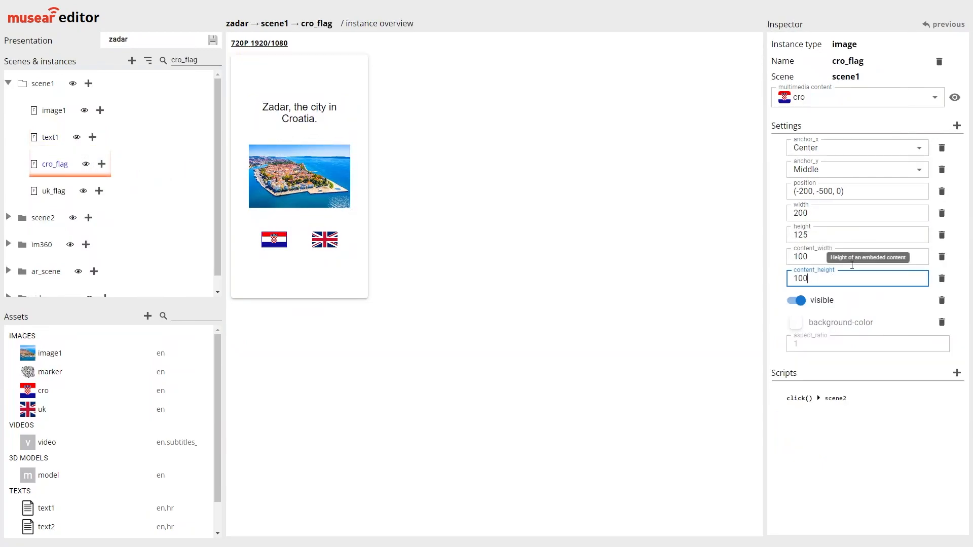
pyautogui.moveTo(829, 191); pyautogui.dragTo(817, 191)
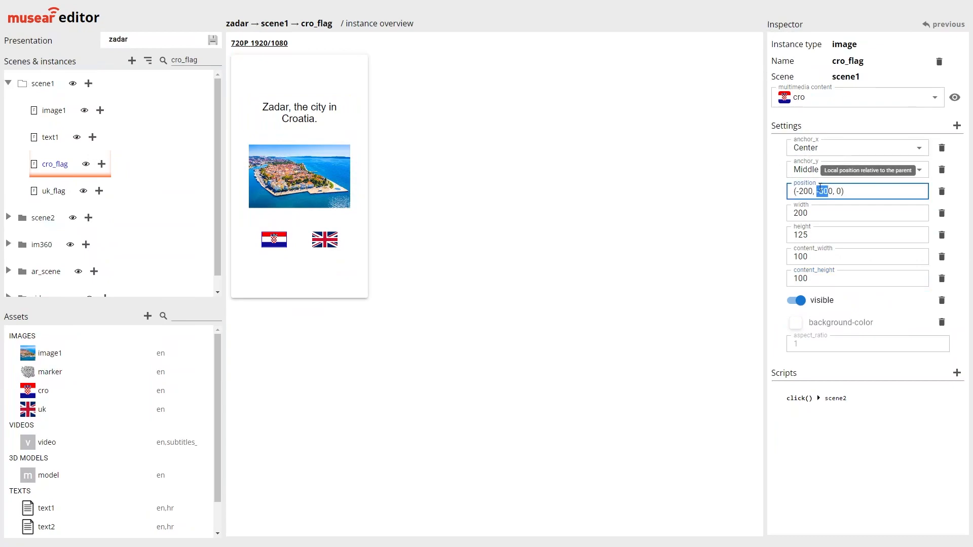
pyautogui.press('BackSpace')
pyautogui.write('-50')
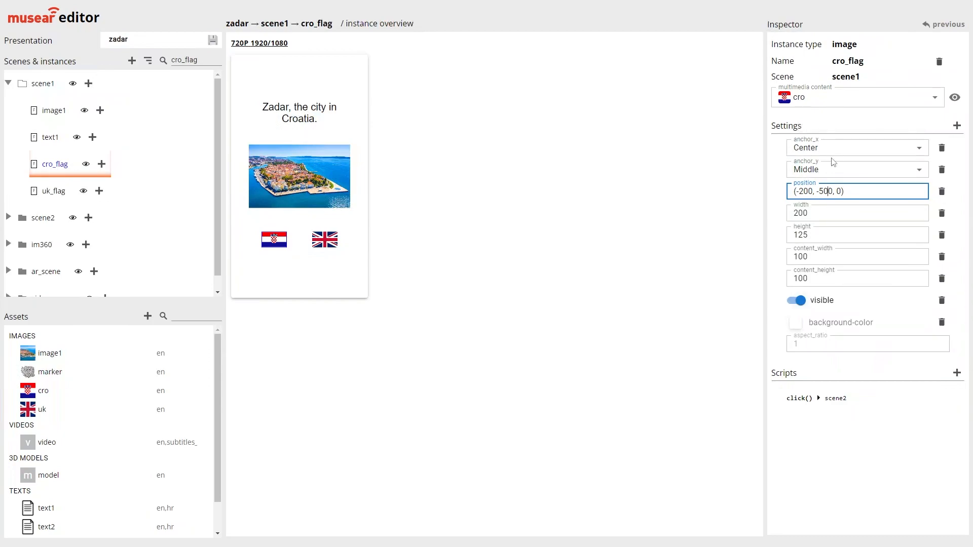
pyautogui.doubleClick(820, 191)
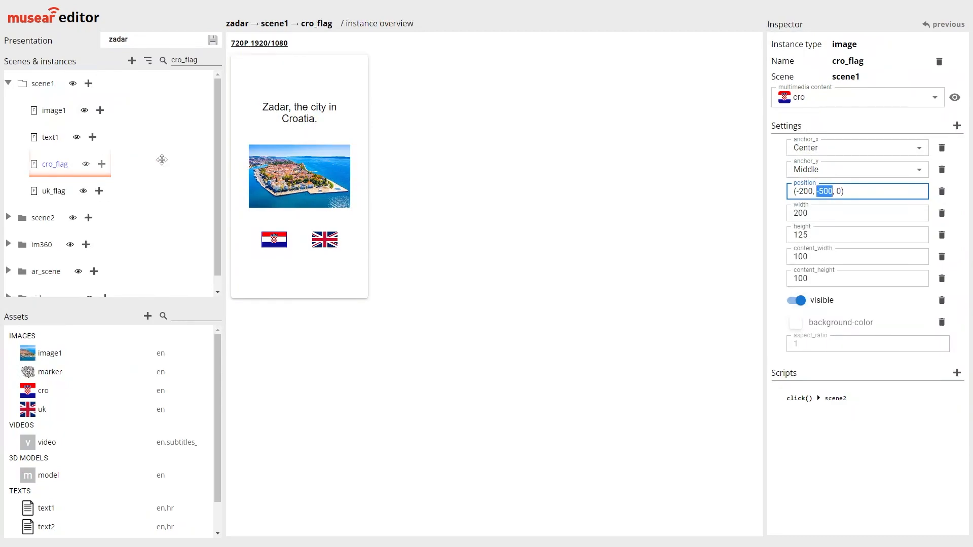
# Add a script named click to the text1 instance in scene1 and open it for editing
pyautogui.click(73, 142)
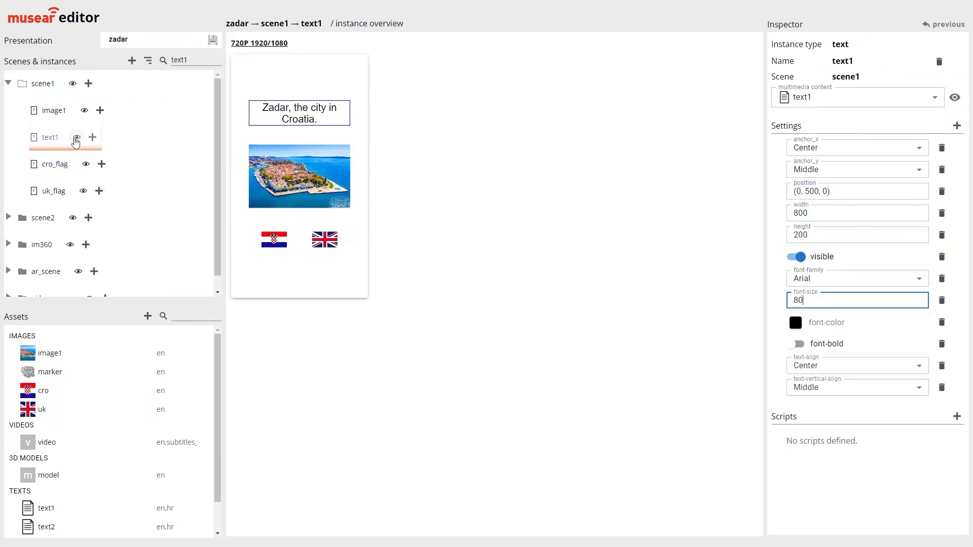
pyautogui.click(956, 417)
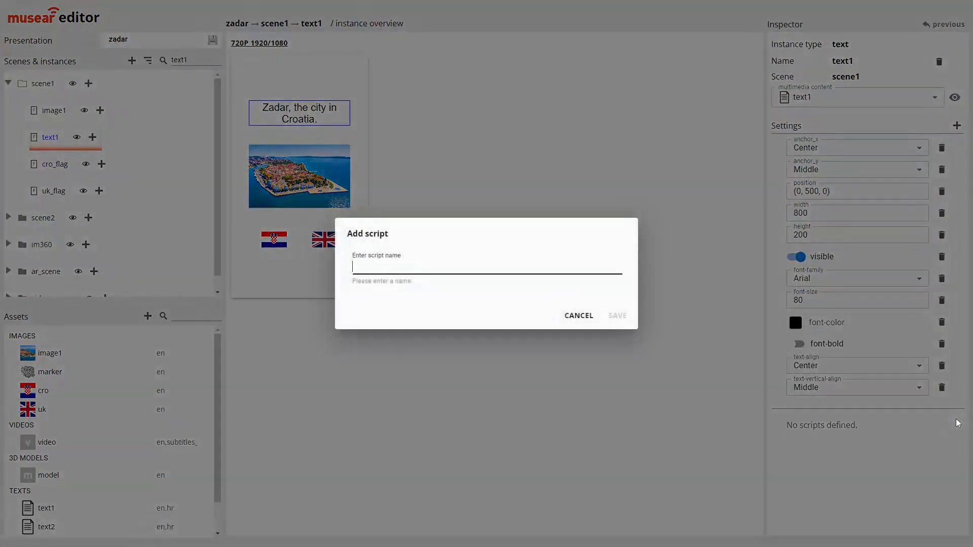
pyautogui.write('click')
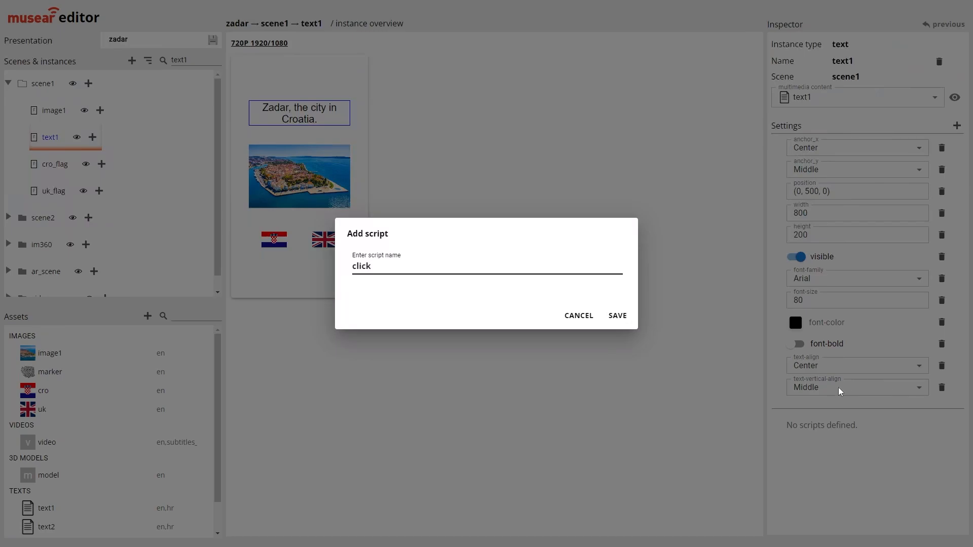
pyautogui.click(608, 314)
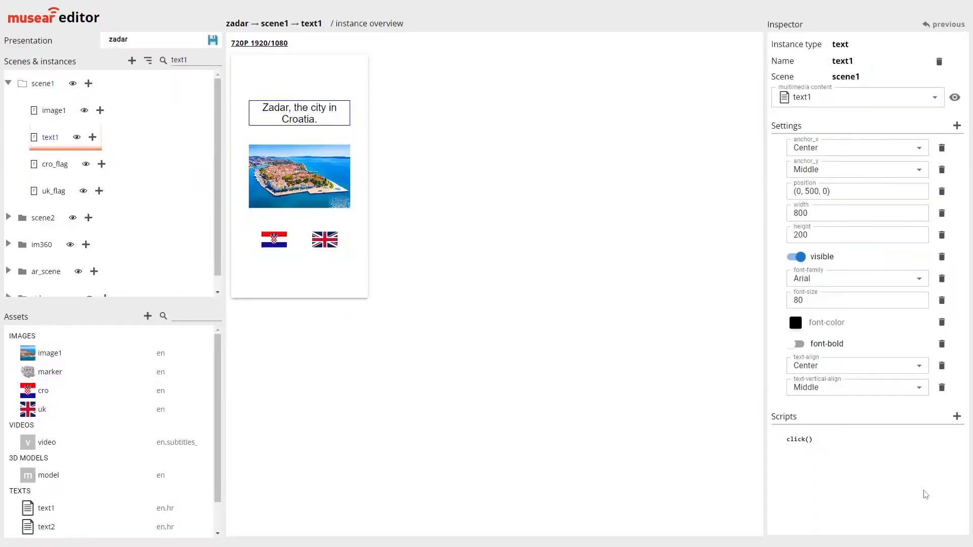
pyautogui.click(799, 441)
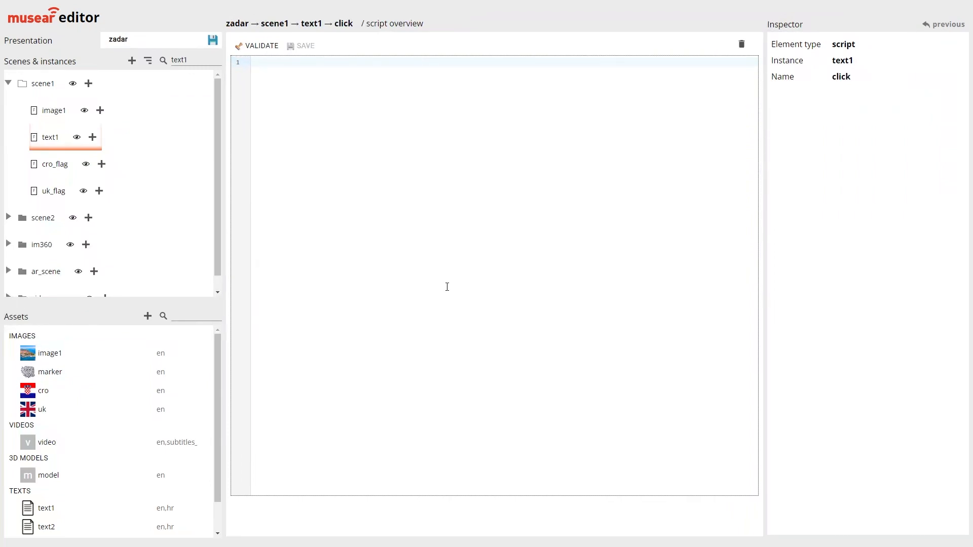
# Write is_image_visible = get('image1', 'visible'); as the first line of text1's click script
pyautogui.write('image_visible =')
pyautogui.write("get()'image1")
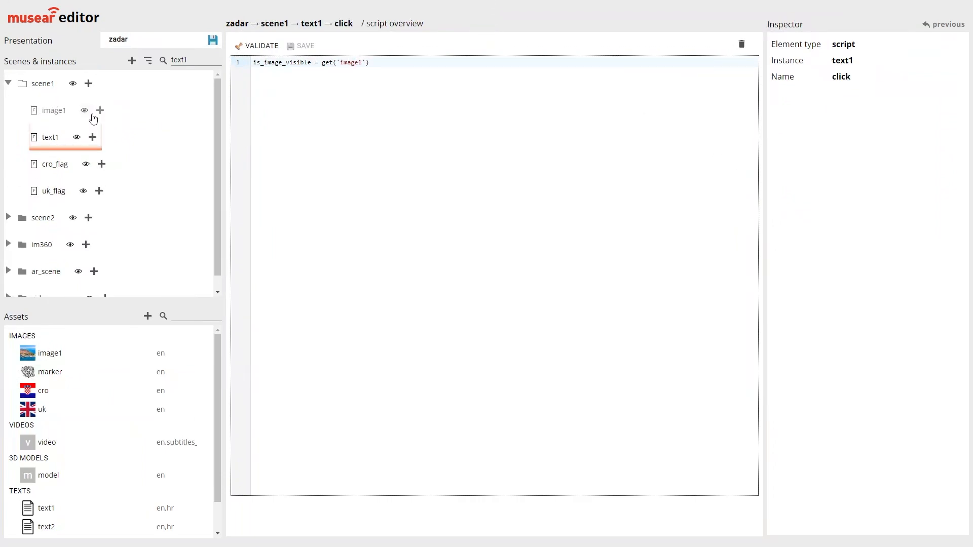
pyautogui.click(550, 144)
pyautogui.write(", 'visible")
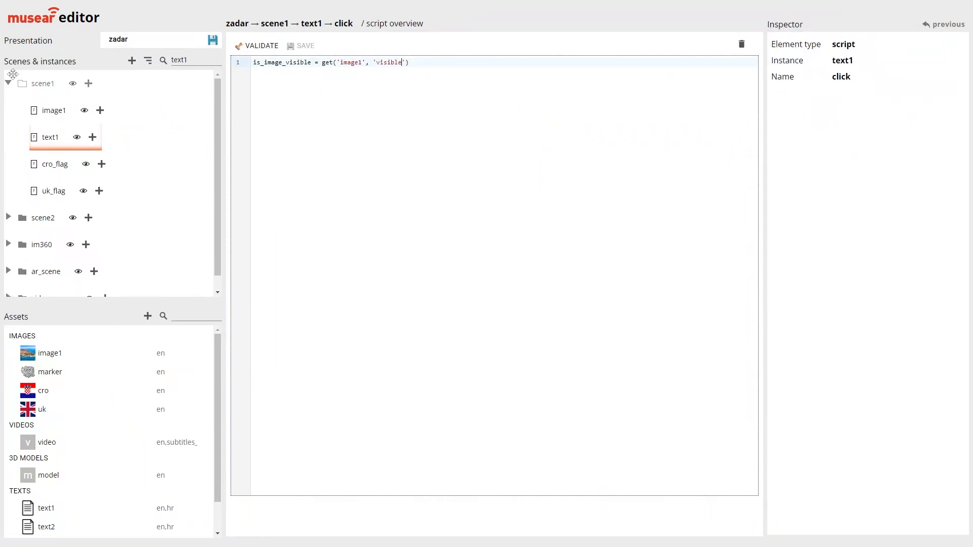
pyautogui.click(537, 125)
pyautogui.write(';')
# Leave line 2 blank and start the condition if is_image_visible == true then on line 3
pyautogui.press('Return')
pyautogui.press('Return')
pyautogui.write('if is_image_i')
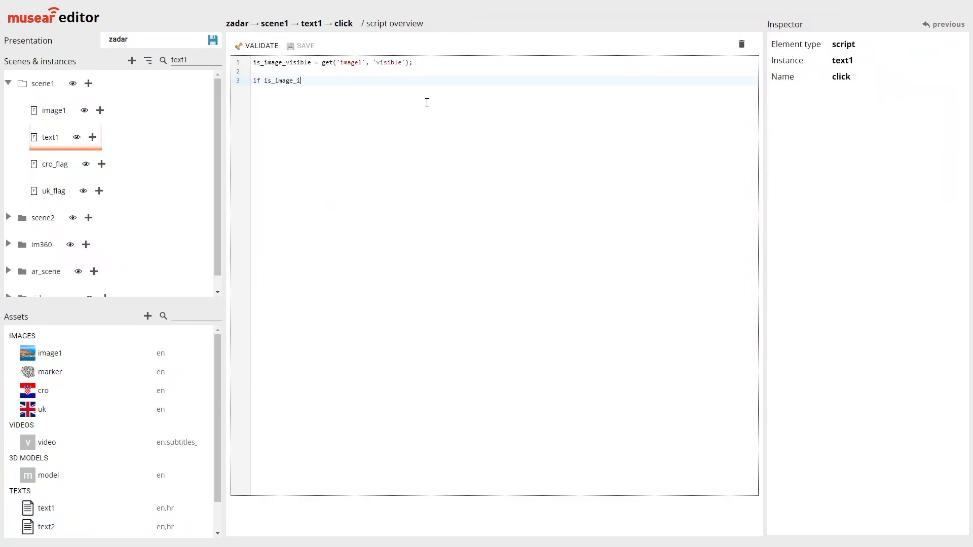
pyautogui.press('BackSpace')
pyautogui.write('visible == true then')
# Hide the image in the if branch by adding update('image1', 'visible', false); on line 4
pyautogui.press('Return')
pyautogui.write('update')
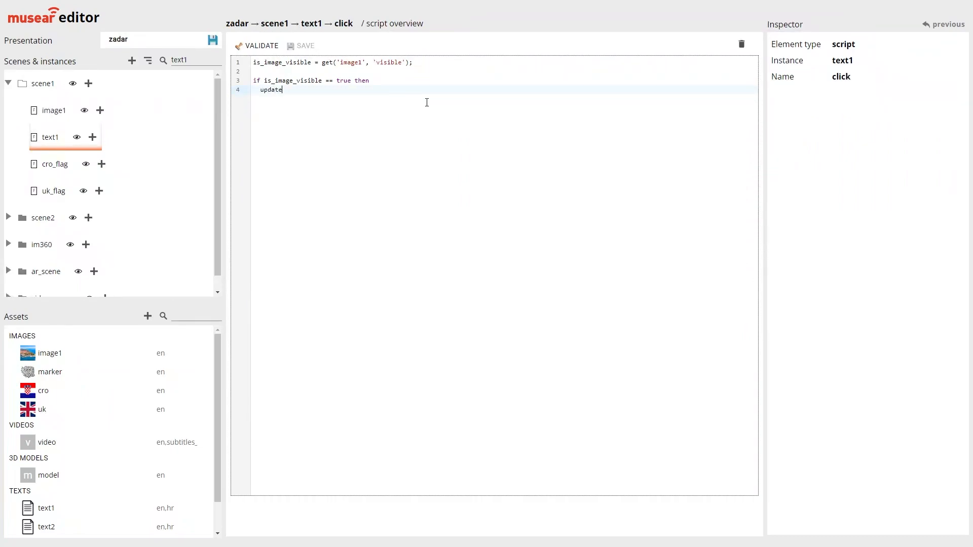
pyautogui.write("('image1', 'visible', false)")
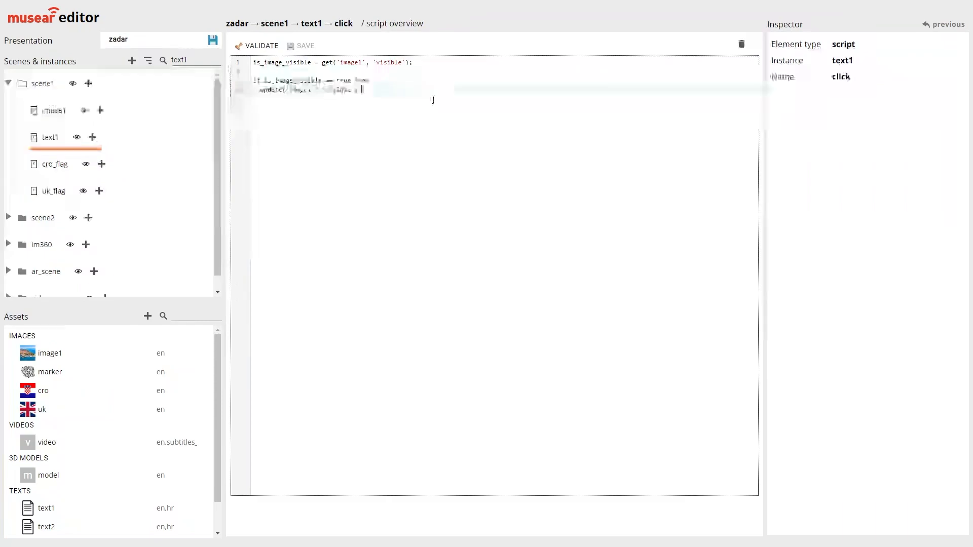
pyautogui.write('; ')
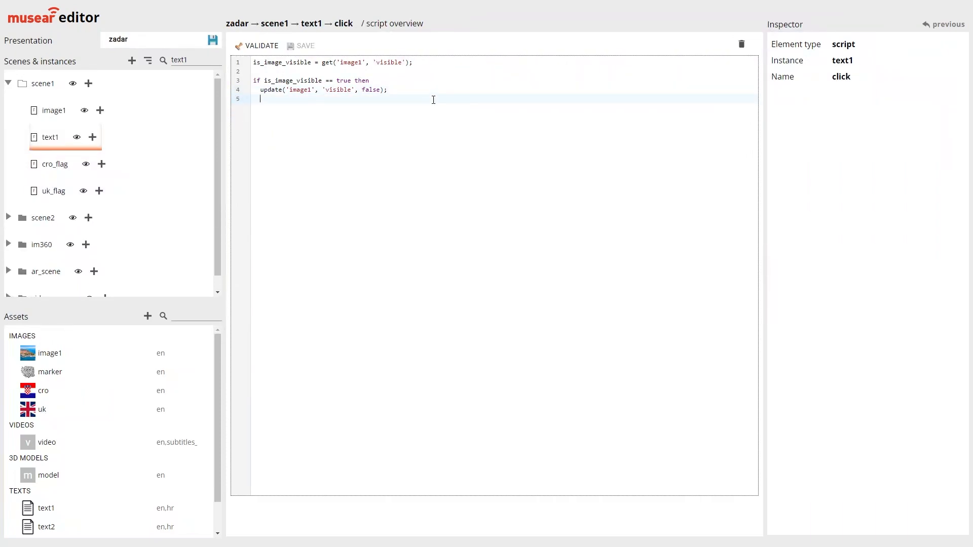
pyautogui.write('else')
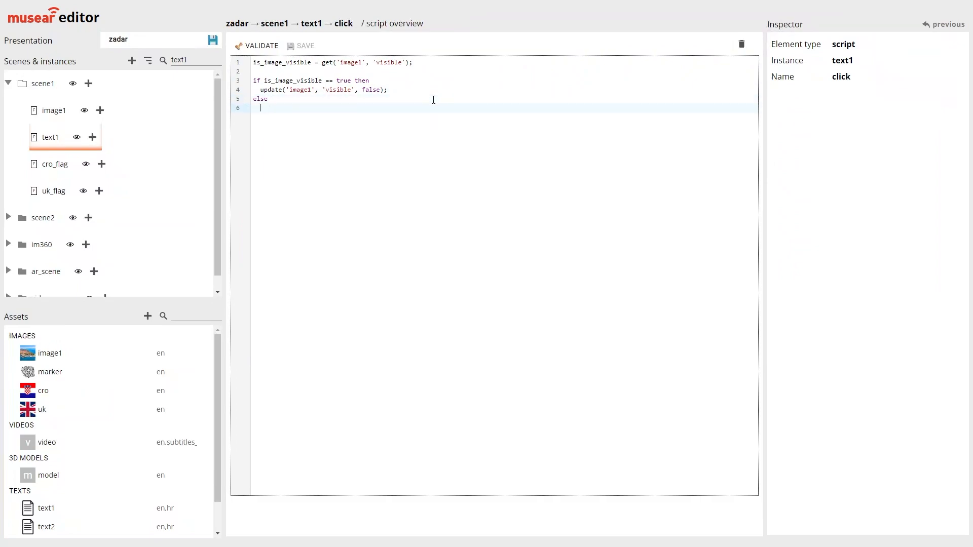
# Add an else branch containing update('image1', 'visible', true); and close the block with end;
pyautogui.doubleClick(299, 81)
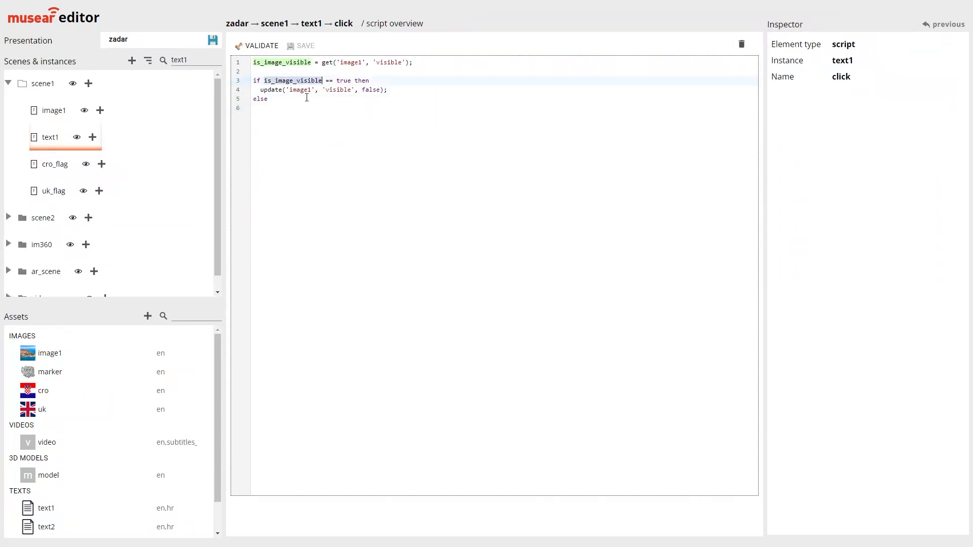
pyautogui.click(296, 108)
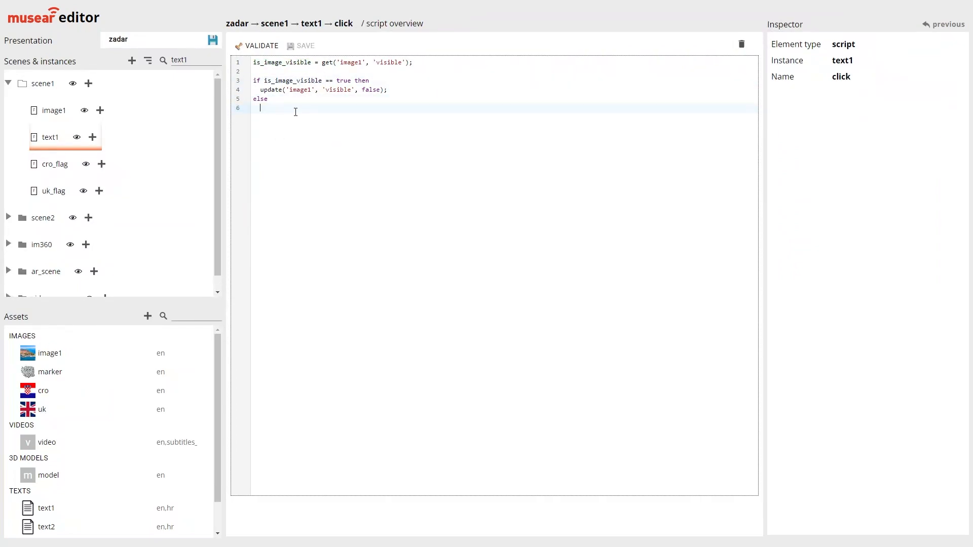
pyautogui.write("update('image'1', 'visible', true);")
pyautogui.press('Return')
pyautogui.write('end;')
# Insert update('cro_flag', 'position.y', 0); below the image update in the if branch
pyautogui.doubleClick(255, 81)
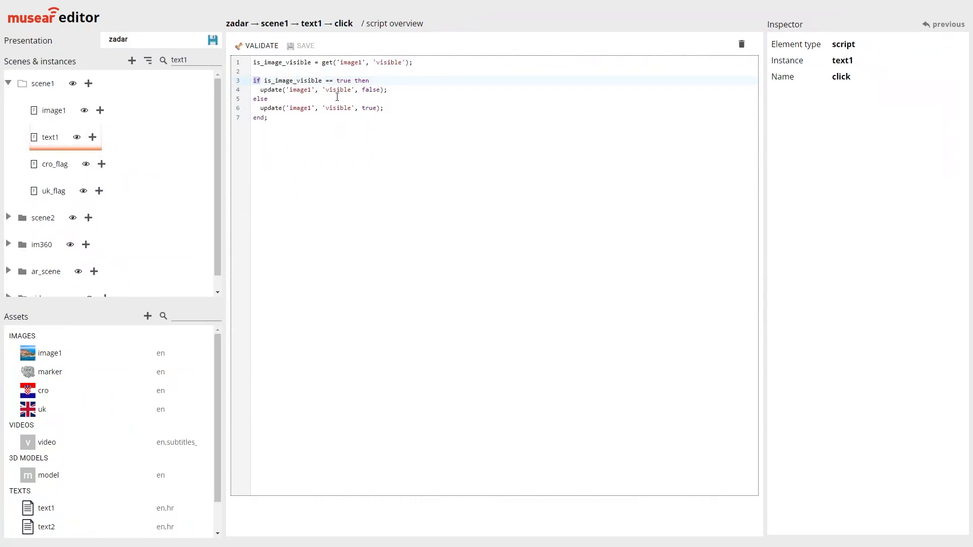
pyautogui.click(408, 90)
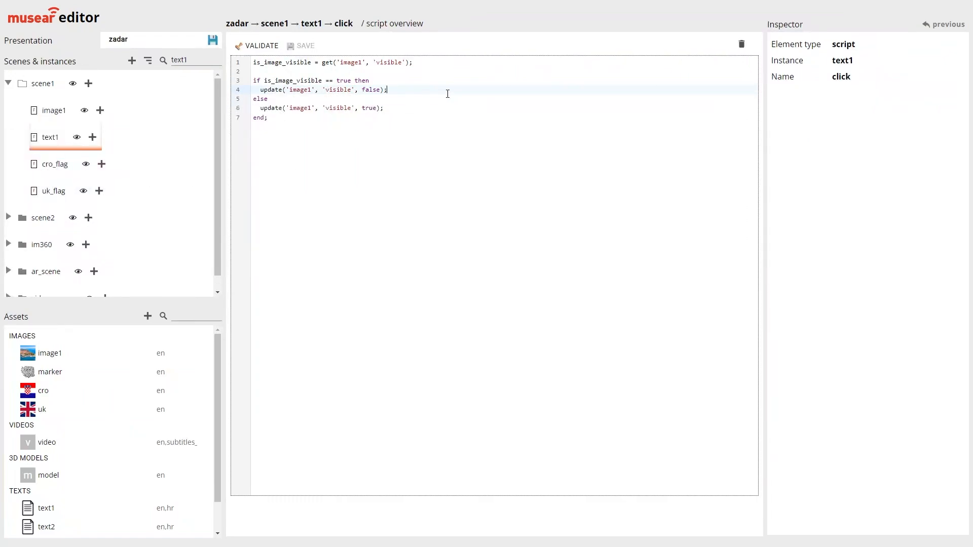
pyautogui.press('Return')
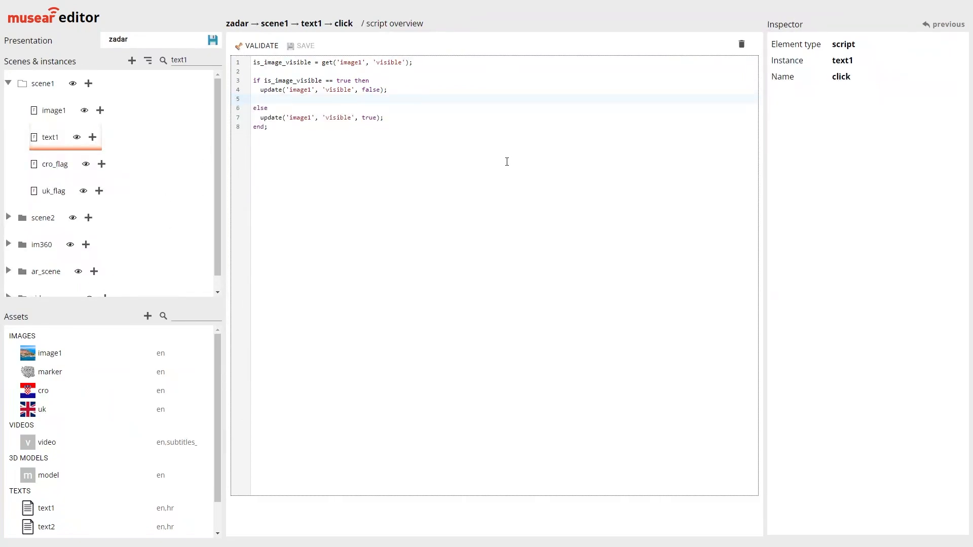
pyautogui.write("update('cro_flag', 'position.y', 0);")
# Add update('uk_flag', 'position.y', 0); as the last line of the if branch
pyautogui.press('Return')
pyautogui.write("update('")
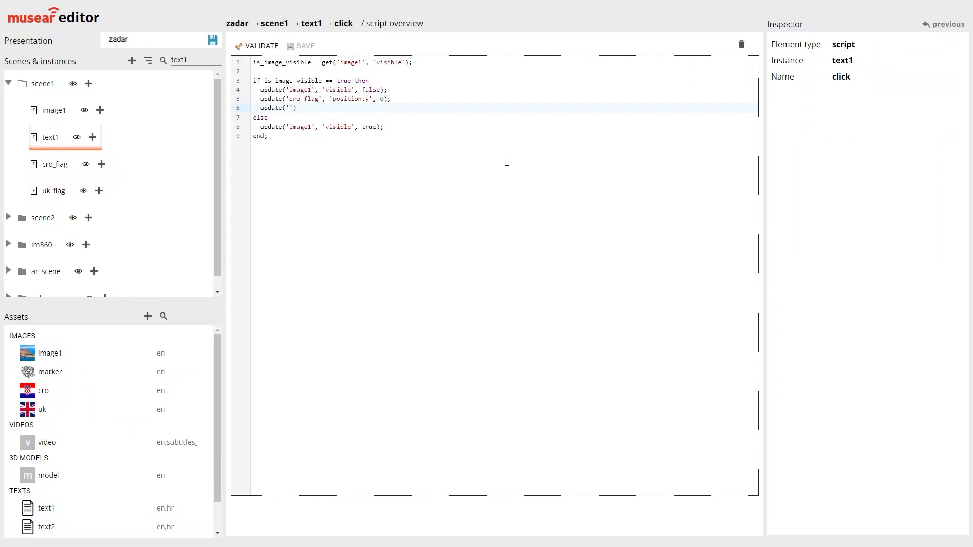
pyautogui.write("uk_flag', 'position.y', 0);")
# Review the visible and position.y arguments in the if branch's update calls
pyautogui.doubleClick(349, 100)
pyautogui.click(358, 115)
pyautogui.doubleClick(338, 97)
pyautogui.click(338, 89)
pyautogui.doubleClick(338, 90)
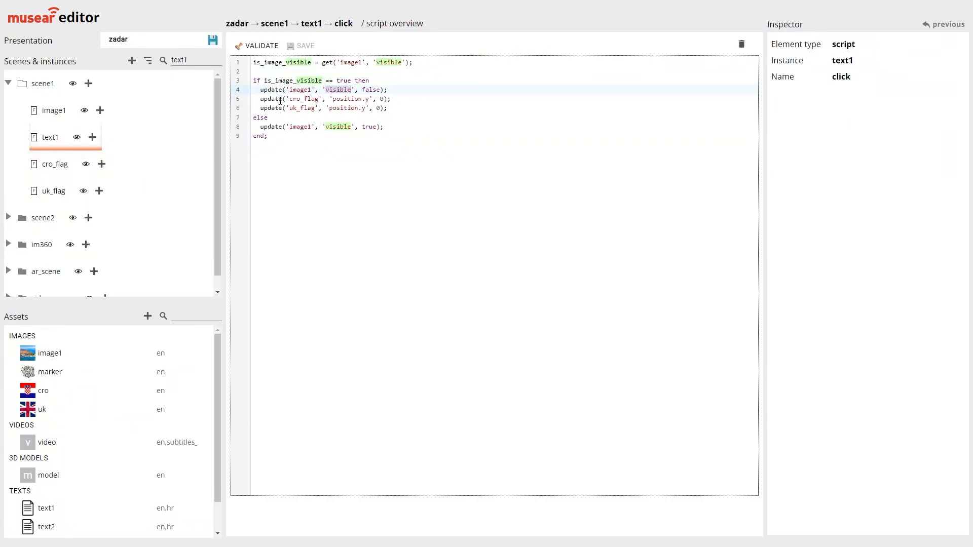
pyautogui.click(345, 98)
pyautogui.doubleClick(338, 92)
pyautogui.click(329, 108)
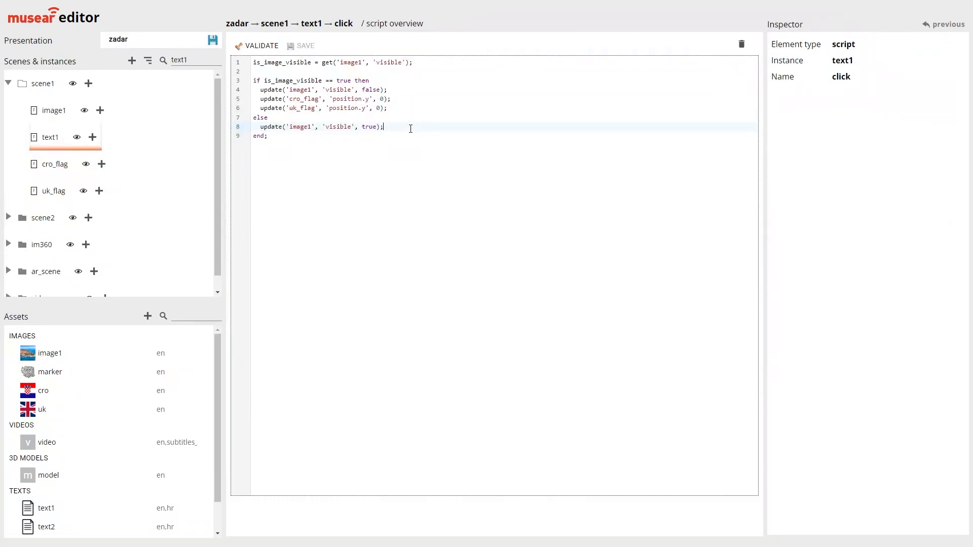
# Add update('cro_flag', 'position.y', -500); below the image update in the else branch
pyautogui.press('Return')
pyautogui.write("update('")
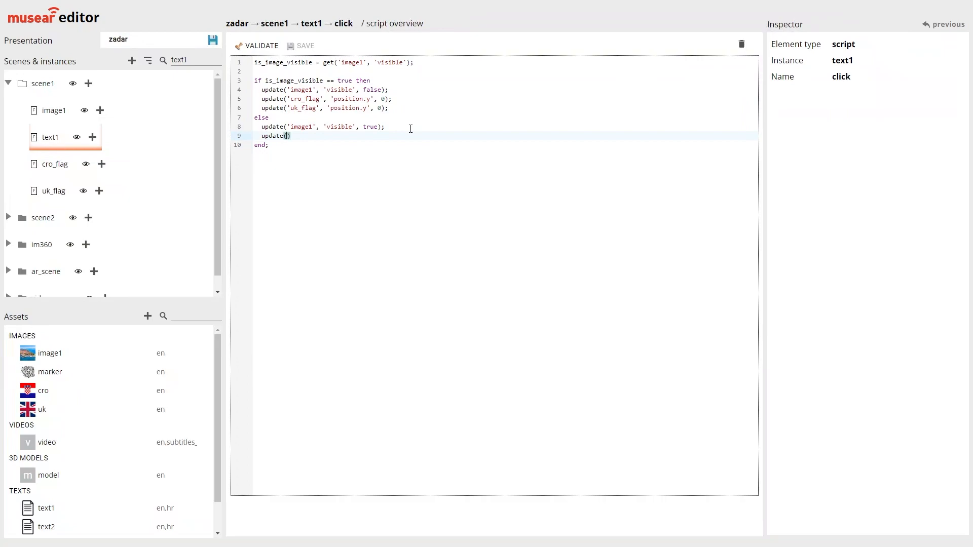
pyautogui.write("cro_flag', 'position.y', -500);")
# Add update('uk_flag', 'position.y', -500); as the last line of the else branch
pyautogui.press('Return')
pyautogui.write('upda')
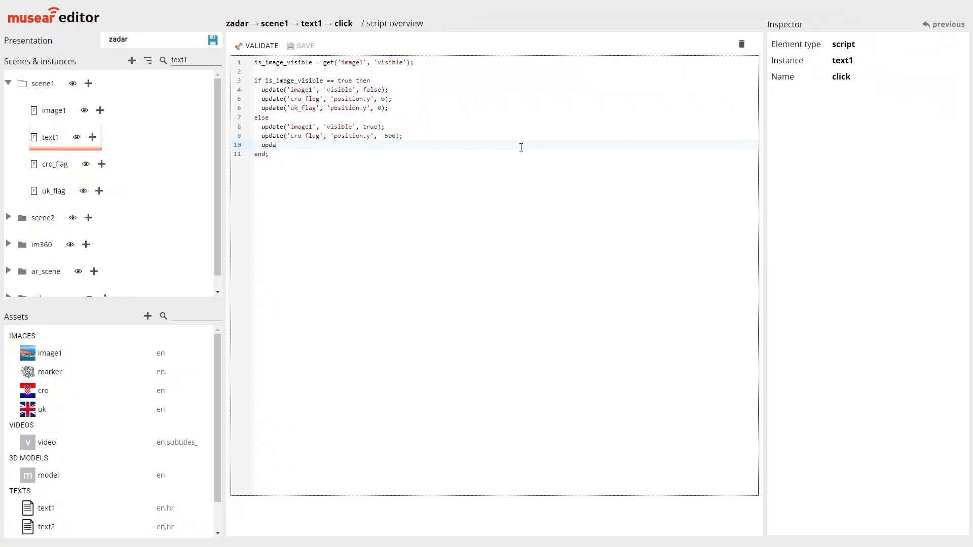
pyautogui.write("te('uk_flag', 'position.y', -500);")
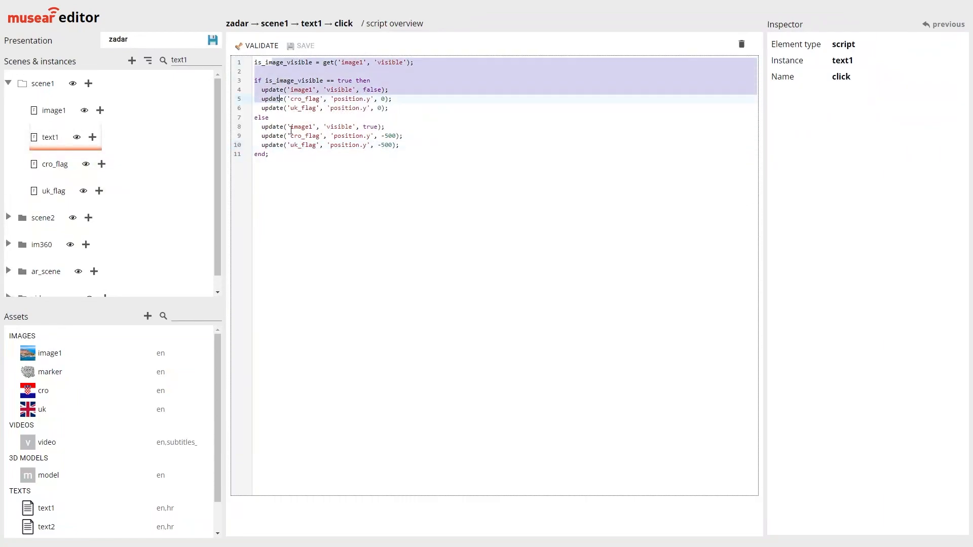
# Validate and save text1's click script, and save the zadar presentation
pyautogui.click(257, 46)
pyautogui.click(304, 46)
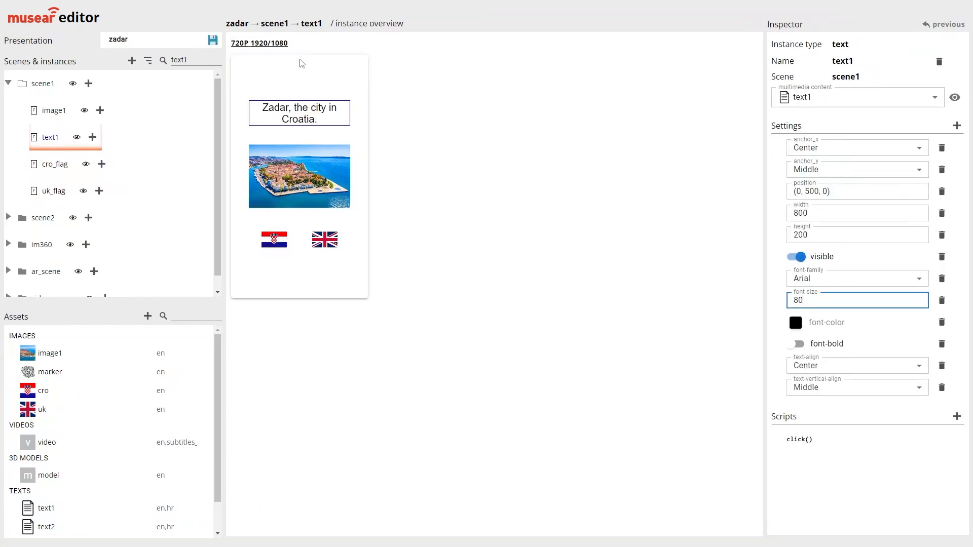
pyautogui.click(214, 42)
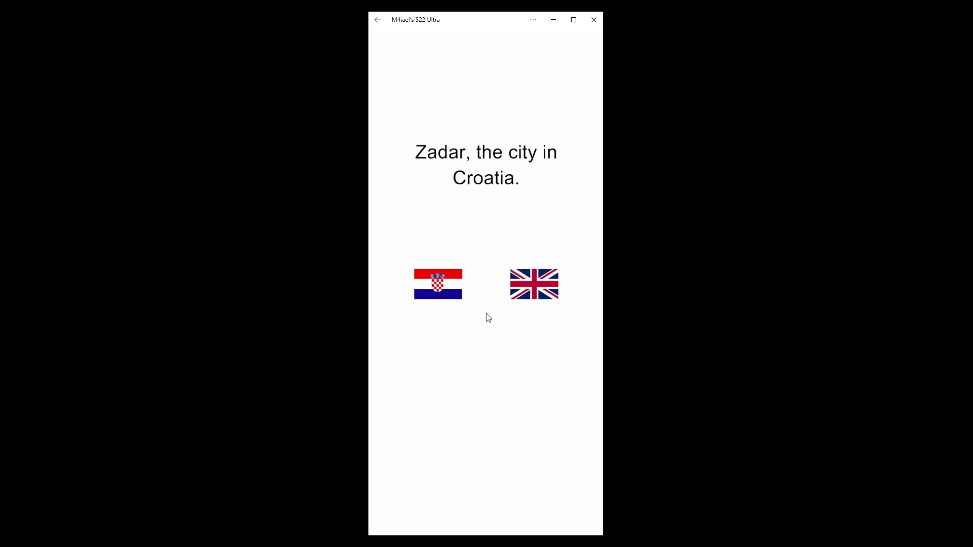
# Switch to the mirrored phone screen and test the title's image toggle on the opening scene
pyautogui.click(481, 168)
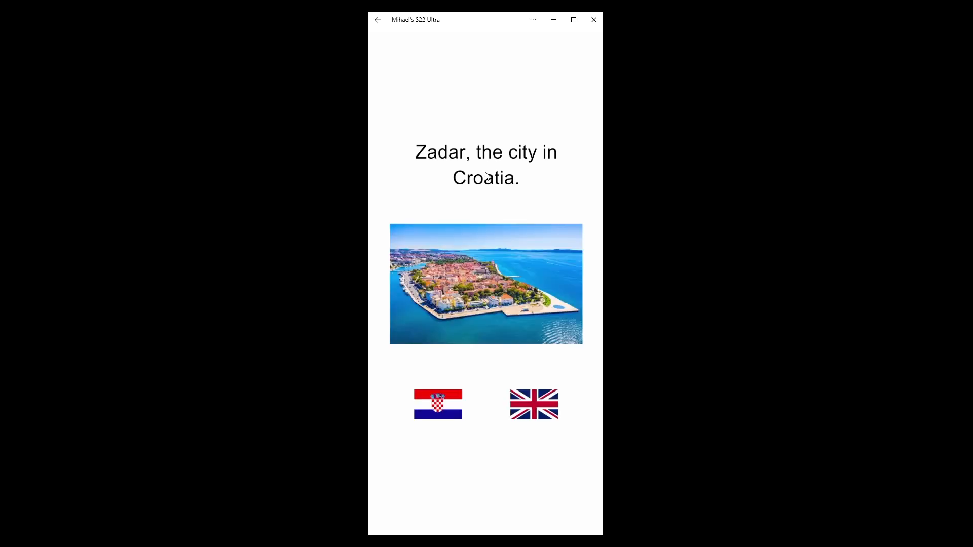
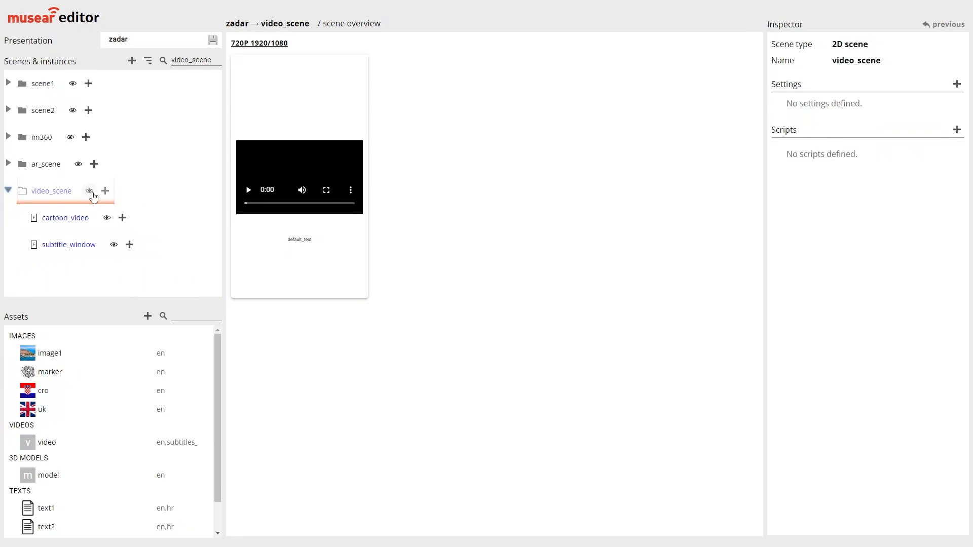
# Add a scene script named load to video_scene and open it for editing
pyautogui.click(107, 226)
pyautogui.click(87, 197)
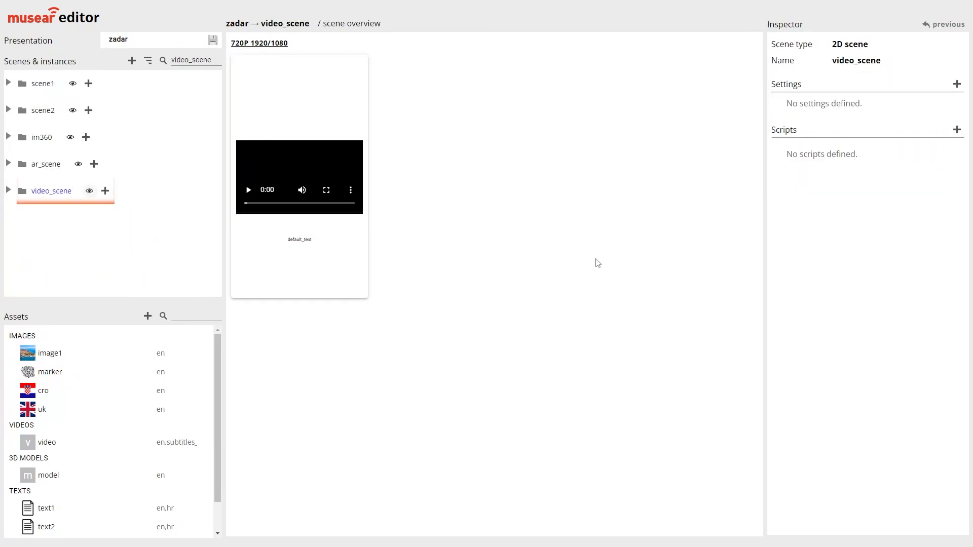
pyautogui.click(957, 130)
pyautogui.write('load')
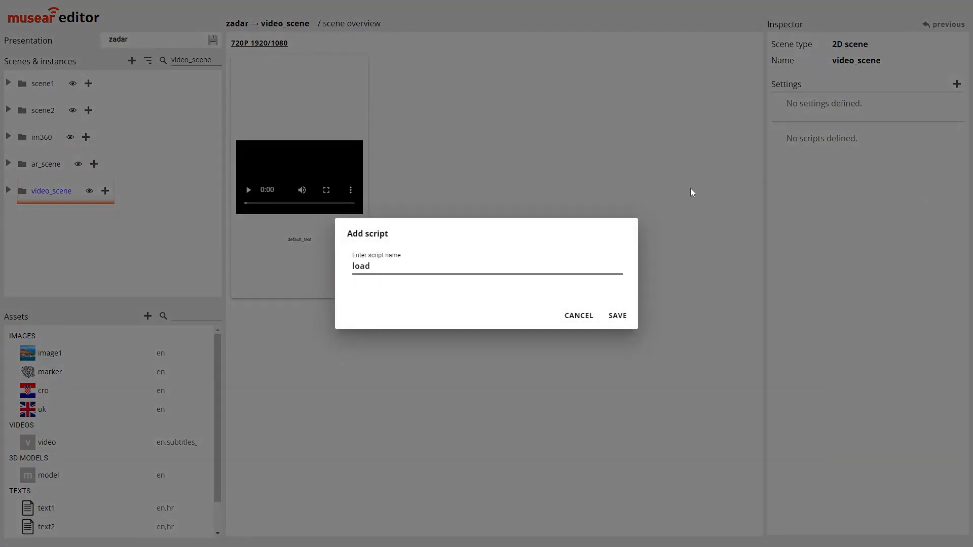
pyautogui.click(613, 316)
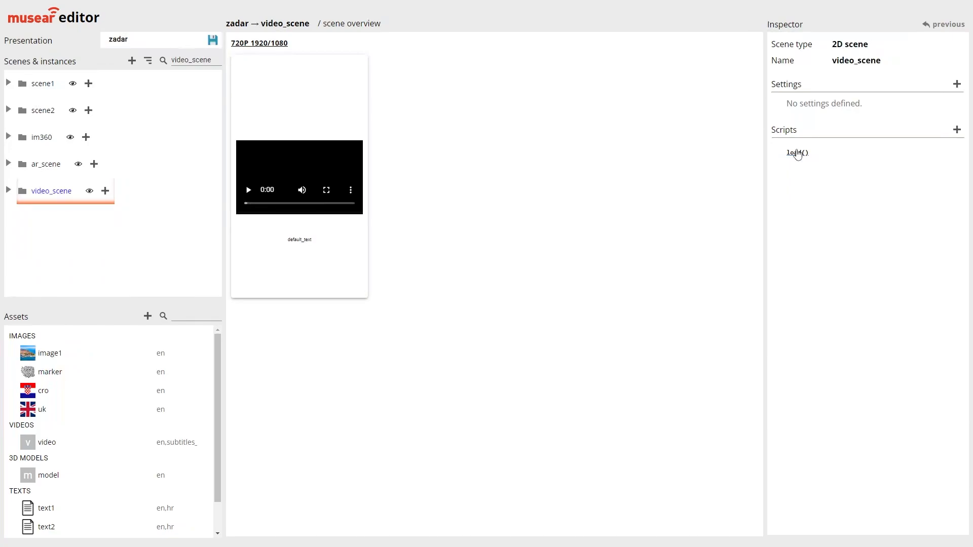
pyautogui.click(797, 153)
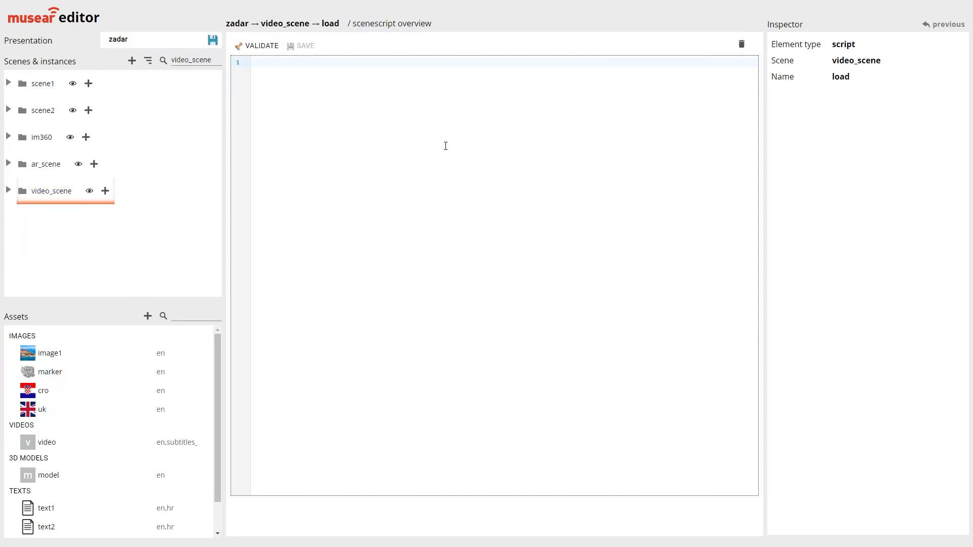
# Write timer('t1', 5, null, null, 'video_scene:StopVideo'); in the load script
pyautogui.write("timer('")
pyautogui.write("t1',")
pyautogui.write("5, null, null, 'video_scne")
pyautogui.press('BackSpace')
pyautogui.press('BackSpace')
pyautogui.write('ene:')
pyautogui.write('StpoVi')
pyautogui.press('BackSpace')
pyautogui.press('BackSpace')
pyautogui.press('BackSpace')
pyautogui.press('BackSpace')
pyautogui.write('opVideo')
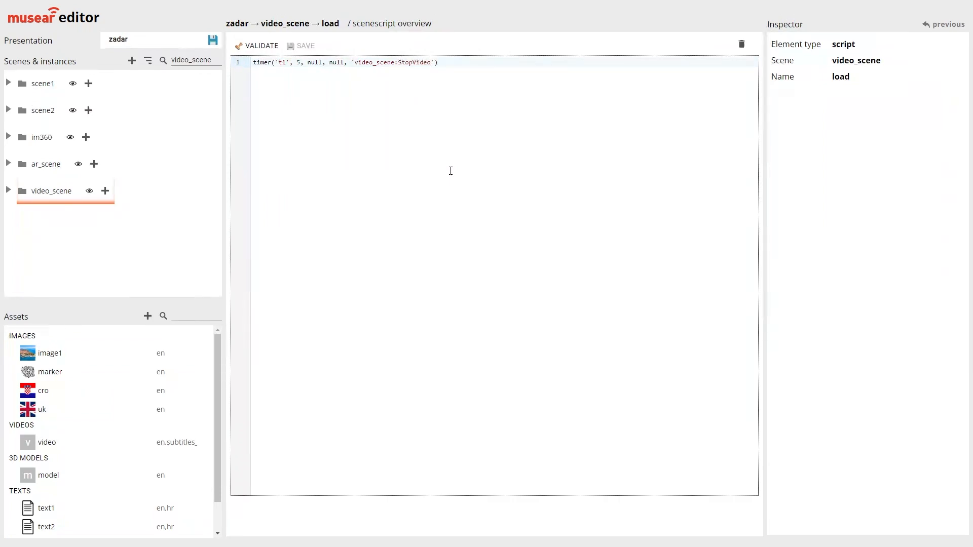
pyautogui.press('End')
pyautogui.write(';')
# Insert a commented-out copy of the timer line above the original, prefixed with --
pyautogui.press('Home')
pyautogui.press('Return')
pyautogui.press('Up')
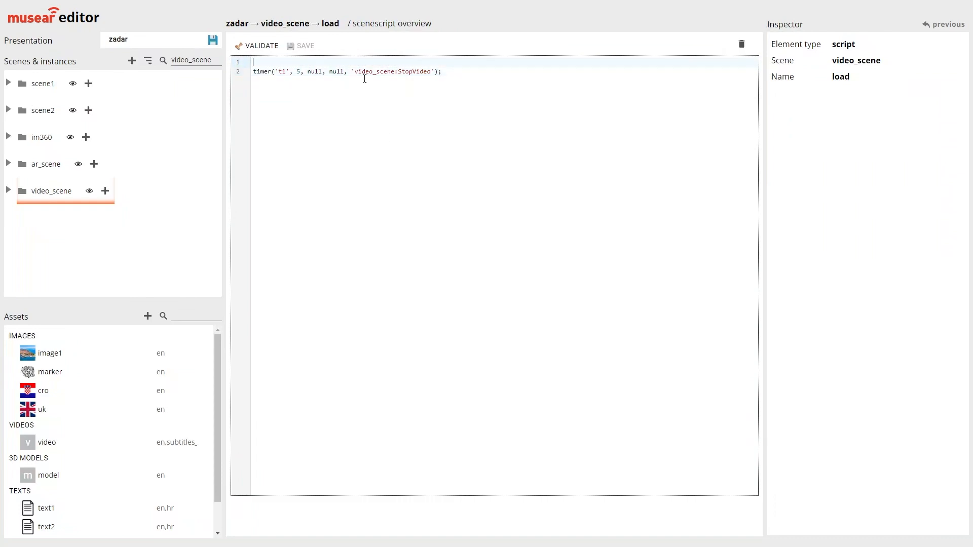
pyautogui.write('--')
pyautogui.doubleClick(314, 71)
pyautogui.doubleClick(335, 71)
pyautogui.click(328, 62)
pyautogui.moveTo(445, 71); pyautogui.dragTo(253, 75)
pyautogui.hotkey('ctrl', 'c')
pyautogui.click(265, 62)
pyautogui.hotkey('ctrl', 'v')
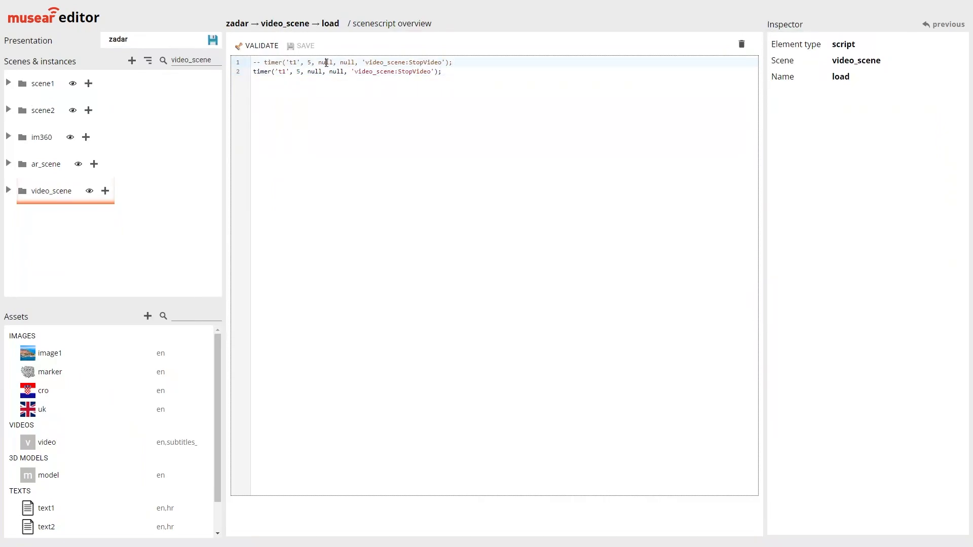
# Set the commented timer example's three numeric arguments to 3, 10 and 5
pyautogui.doubleClick(326, 62)
pyautogui.write('10')
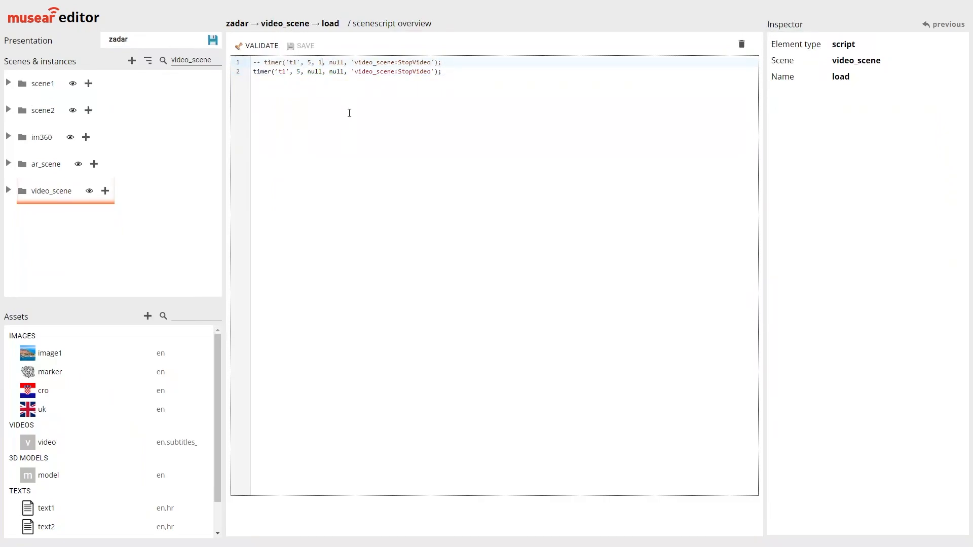
pyautogui.hotkey('ctrl', 'shift', 'Right')
pyautogui.write('5')
pyautogui.click(358, 79)
pyautogui.click(309, 62)
pyautogui.doubleClick(414, 63)
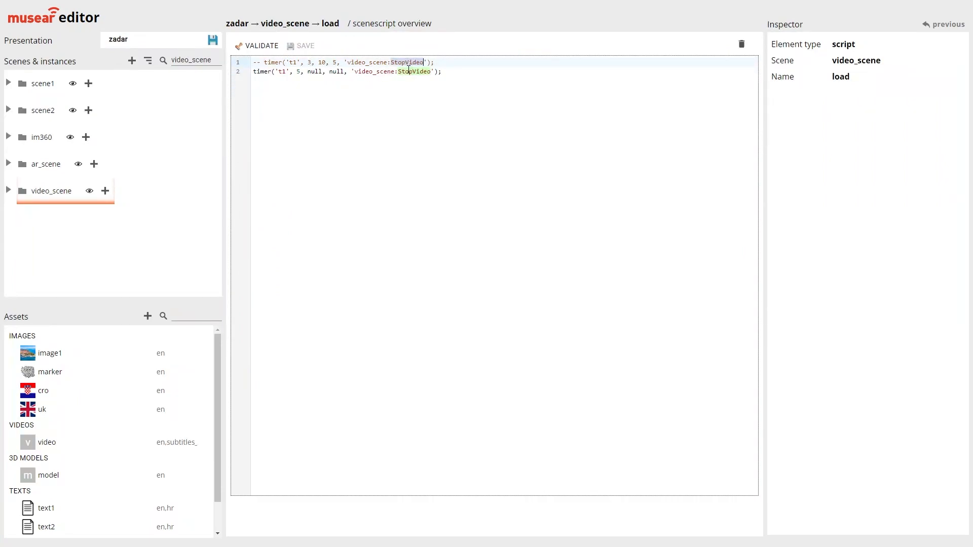
# Delete the commented timer example, keeping only the original timer line
pyautogui.click(255, 62)
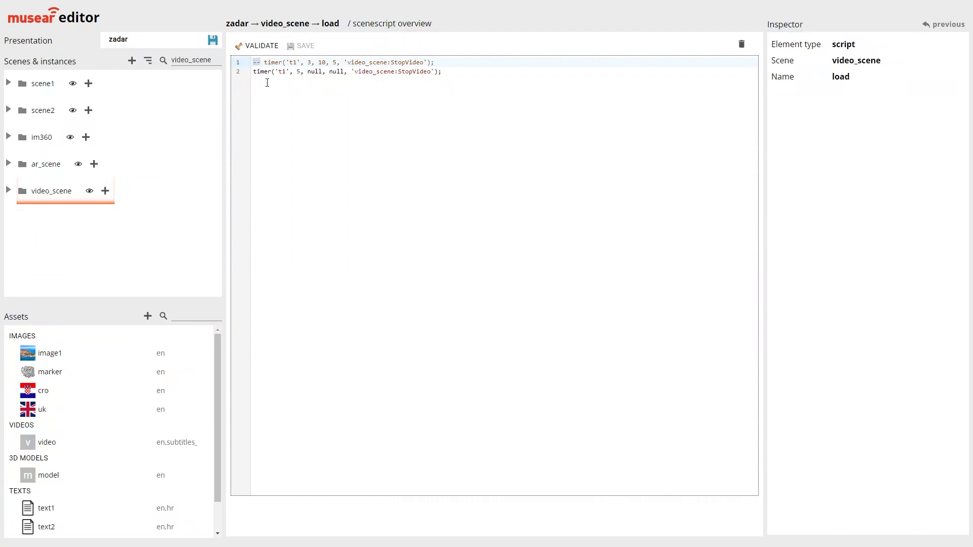
pyautogui.click(264, 64)
pyautogui.moveTo(262, 64); pyautogui.dragTo(254, 64)
pyautogui.click(264, 65)
pyautogui.moveTo(261, 64); pyautogui.dragTo(253, 65)
pyautogui.moveTo(432, 63); pyautogui.dragTo(227, 66)
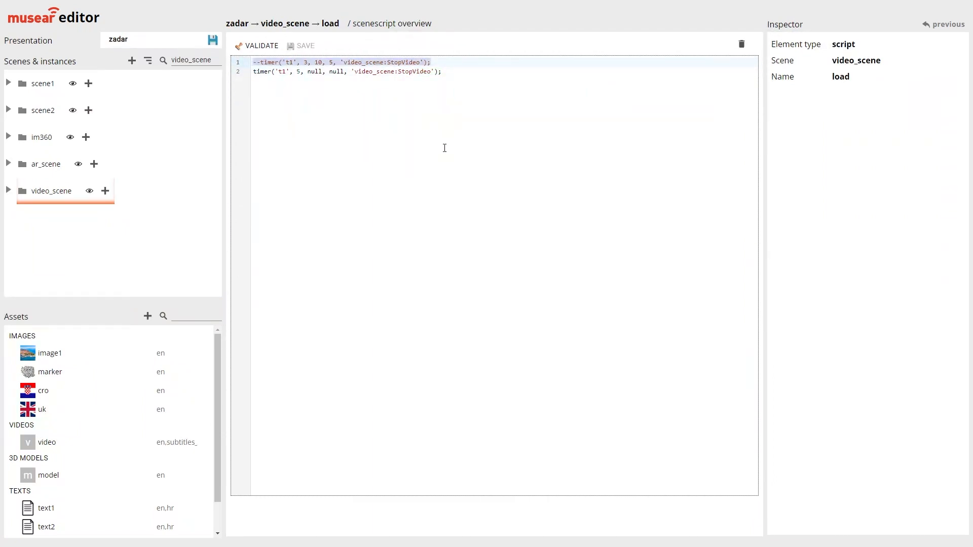
pyautogui.press('Delete')
pyautogui.press('Delete')
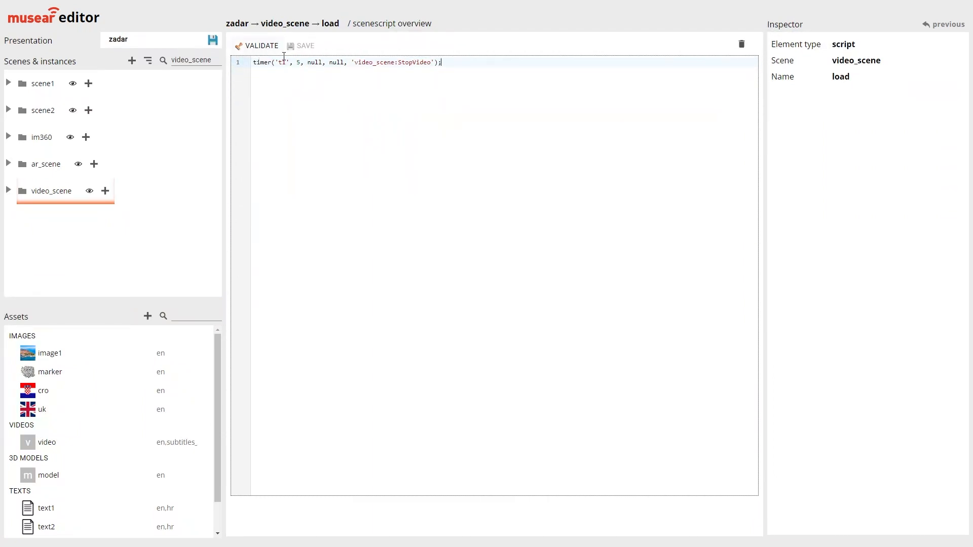
# Copy the script name StopVideo from the timer call, and validate and save the load script
pyautogui.doubleClick(414, 62)
pyautogui.click(261, 45)
pyautogui.click(301, 46)
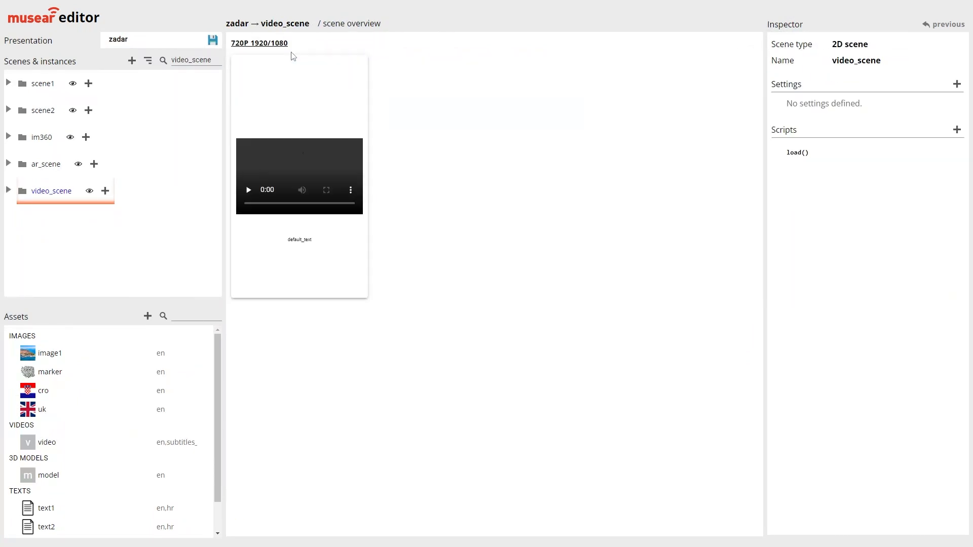
# Add a second scene script named StopVideo to video_scene and open it for editing
pyautogui.click(956, 130)
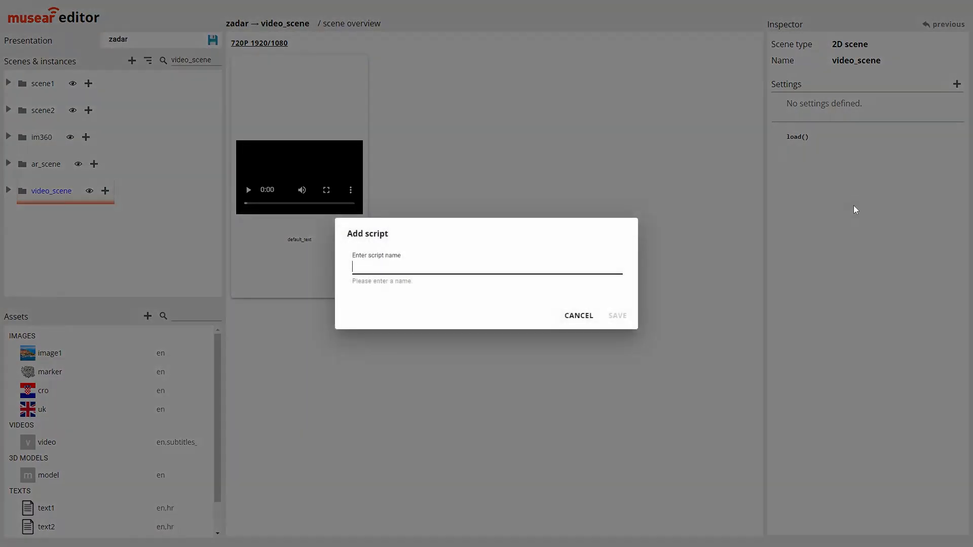
pyautogui.hotkey('ctrl', 'v')
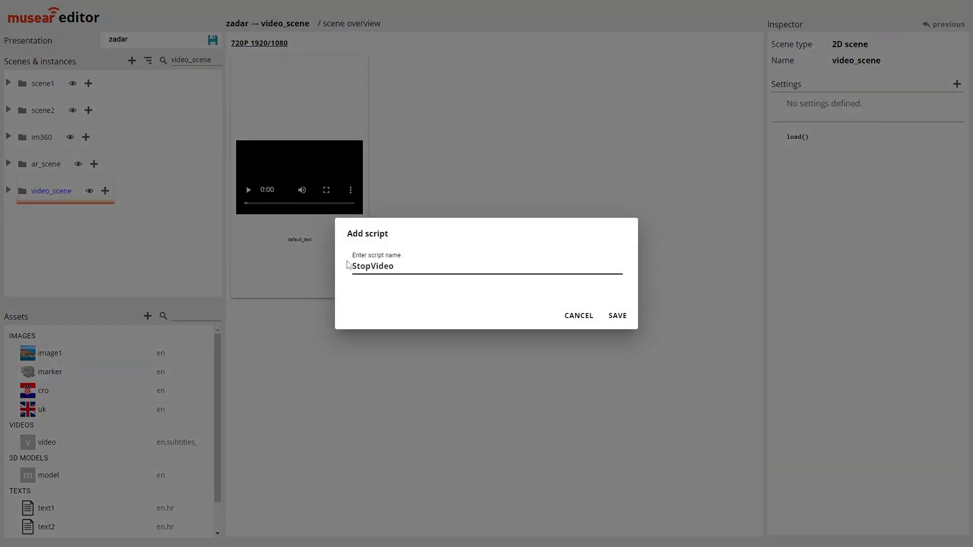
pyautogui.doubleClick(366, 269)
pyautogui.click(618, 316)
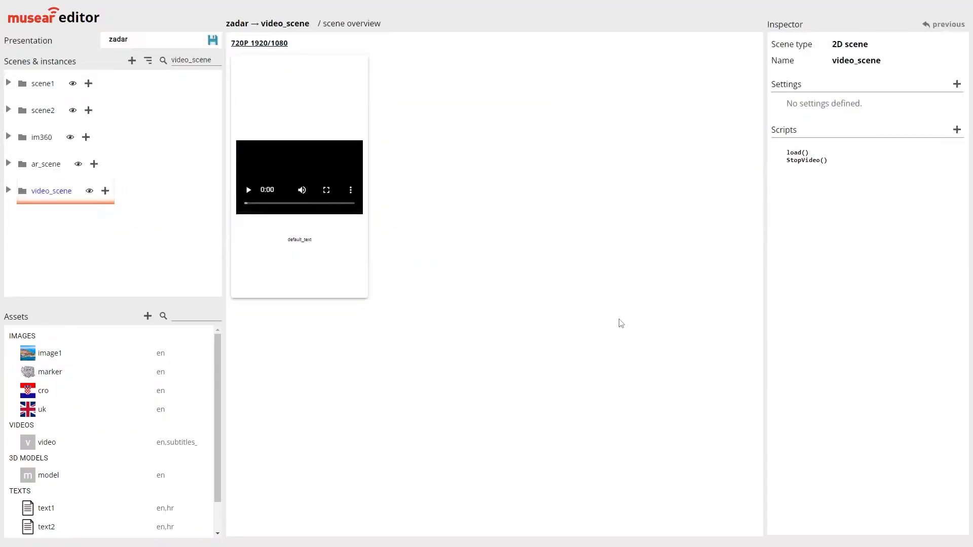
pyautogui.click(800, 160)
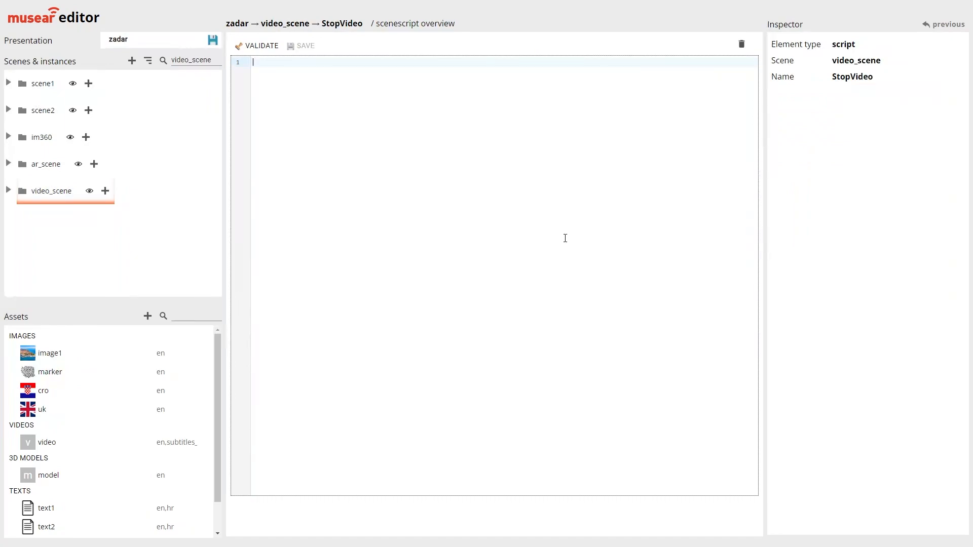
# Write command('cartoon_video', 'stop'); in the StopVideo script, with video_scene's instances expanded for reference
pyautogui.click(8, 190)
pyautogui.click(471, 220)
pyautogui.write('c')
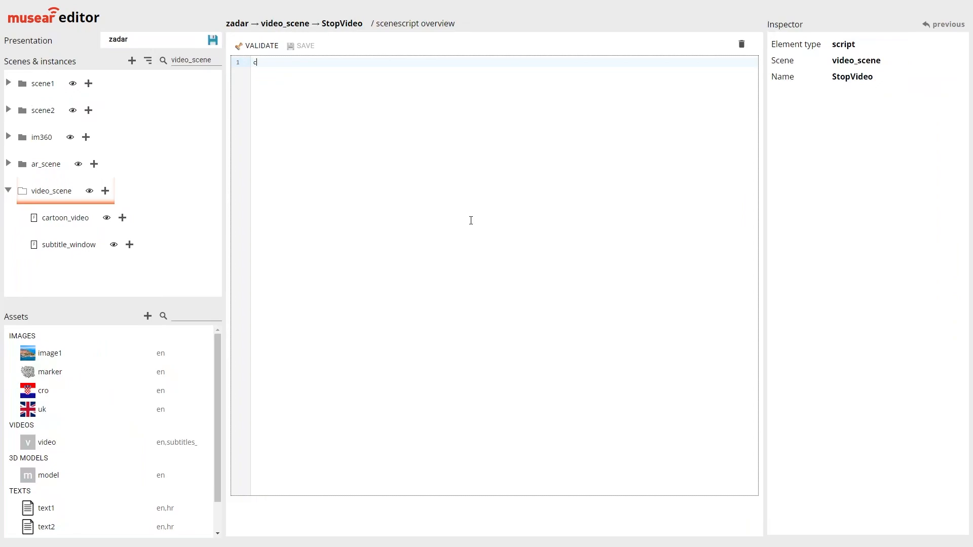
pyautogui.write("ommand('cartoon_video")
pyautogui.press('End')
pyautogui.write(", 'stop")
pyautogui.press('End')
pyautogui.write(';')
# Try 'play' as the command's second argument and restore it to 'stop'
pyautogui.press('Left')
pyautogui.press('Left')
pyautogui.press('Left')
pyautogui.press('BackSpace')
pyautogui.press('BackSpace')
pyautogui.press('BackSpace')
pyautogui.press('BackSpace')
pyautogui.write('play')
pyautogui.press('BackSpace')
pyautogui.press('BackSpace')
pyautogui.press('BackSpace')
pyautogui.press('BackSpace')
pyautogui.write('stop')
pyautogui.press('BackSpace')
pyautogui.press('BackSpace')
pyautogui.press('BackSpace')
pyautogui.press('BackSpace')
pyautogui.write('stop')
# Validate and save the StopVideo script
pyautogui.click(337, 62)
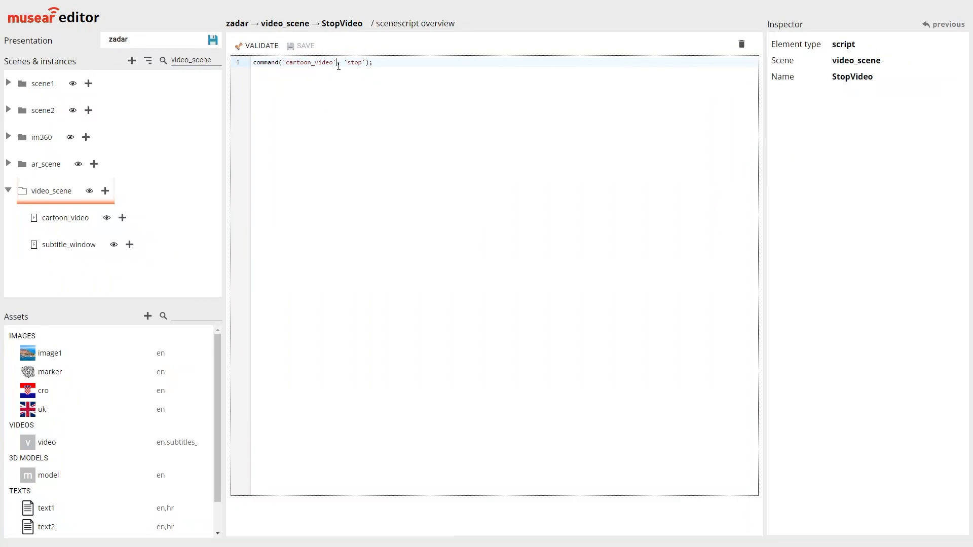
pyautogui.click(270, 48)
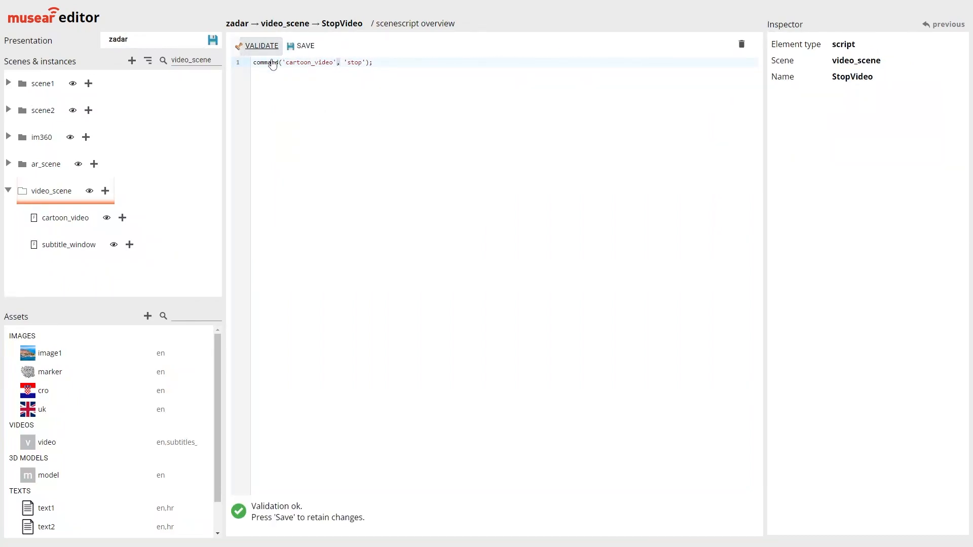
pyautogui.click(303, 52)
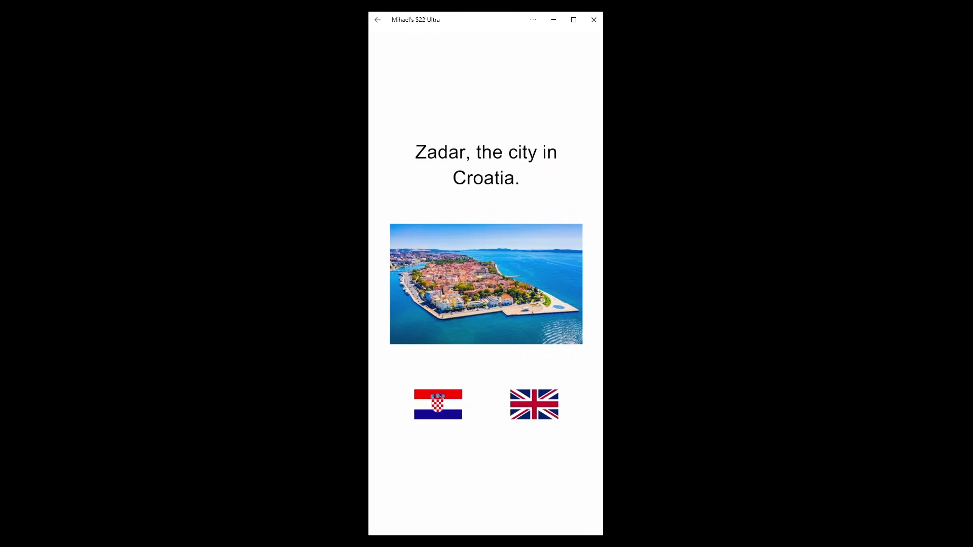
# On the mirrored phone, go through the UK flag to the English text scene and open the video scene from its title
pyautogui.click(534, 404)
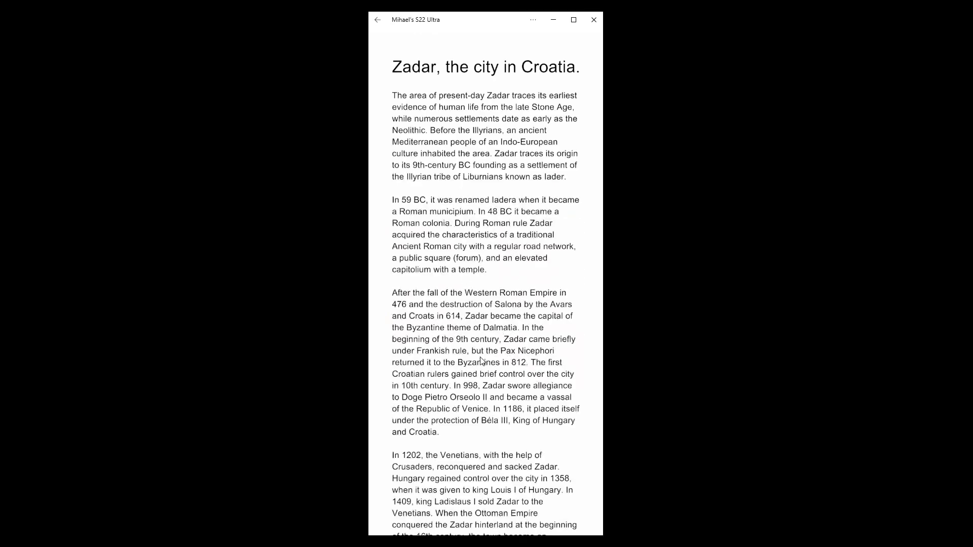
pyautogui.scroll(-8, 494, 403)
pyautogui.scroll(8, 476, 111)
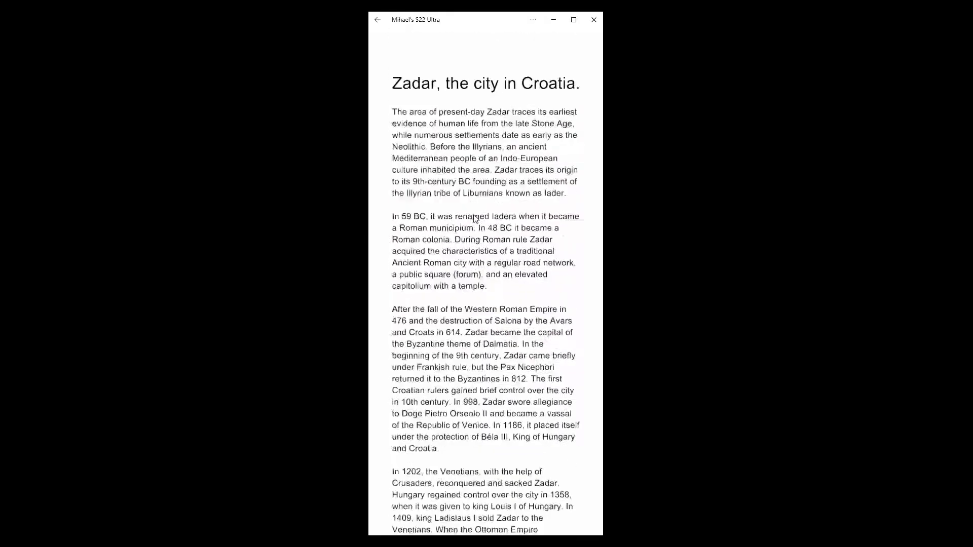
pyautogui.click(456, 68)
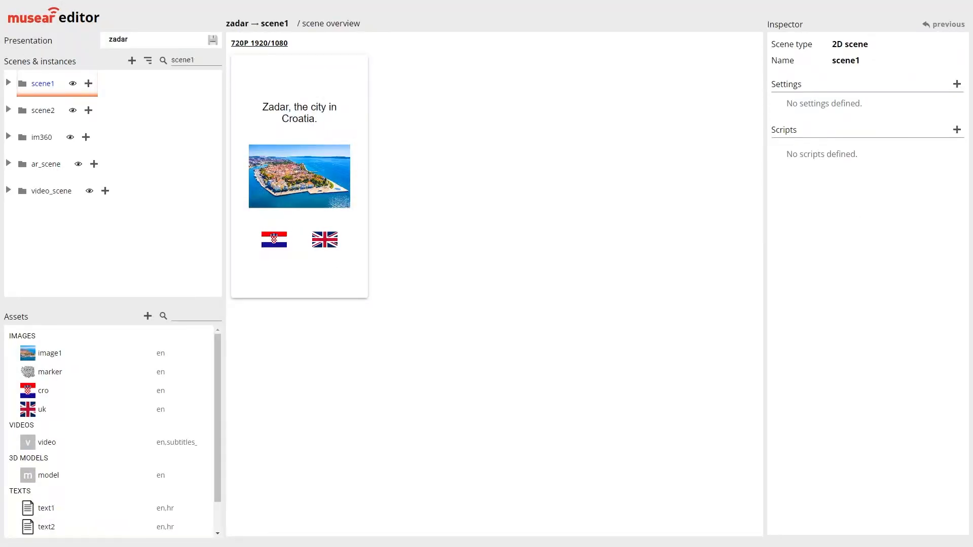
# Examine the zadar presentation's scene graph and scene1's overview
pyautogui.click(120, 40)
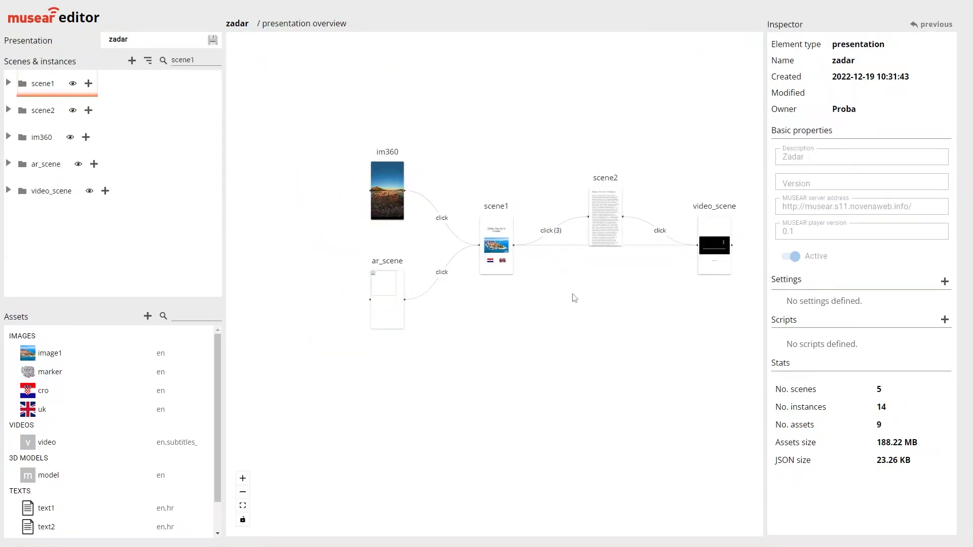
pyautogui.moveTo(574, 298); pyautogui.dragTo(506, 349)
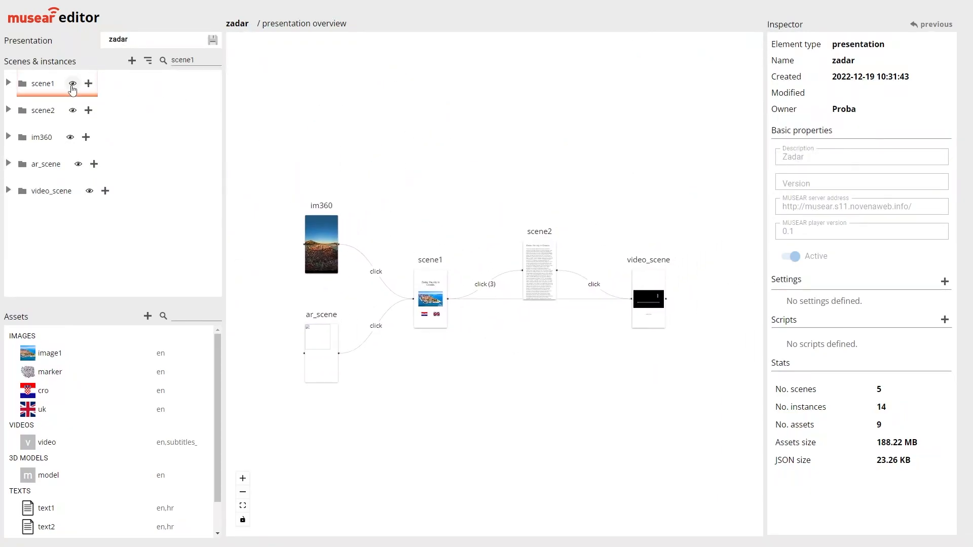
pyautogui.click(72, 84)
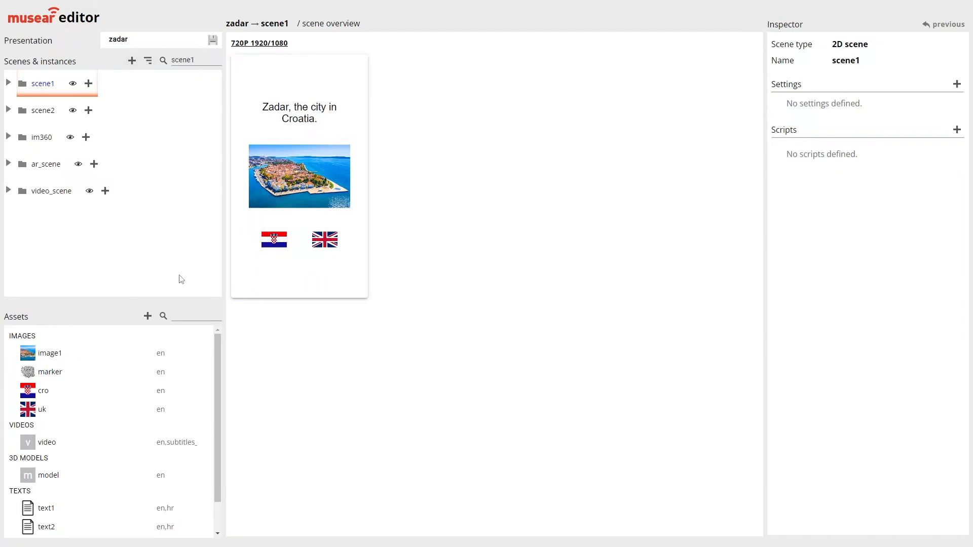
# Add the default viewport-orientation setting to the zadar presentation and set it to landscape
pyautogui.click(140, 44)
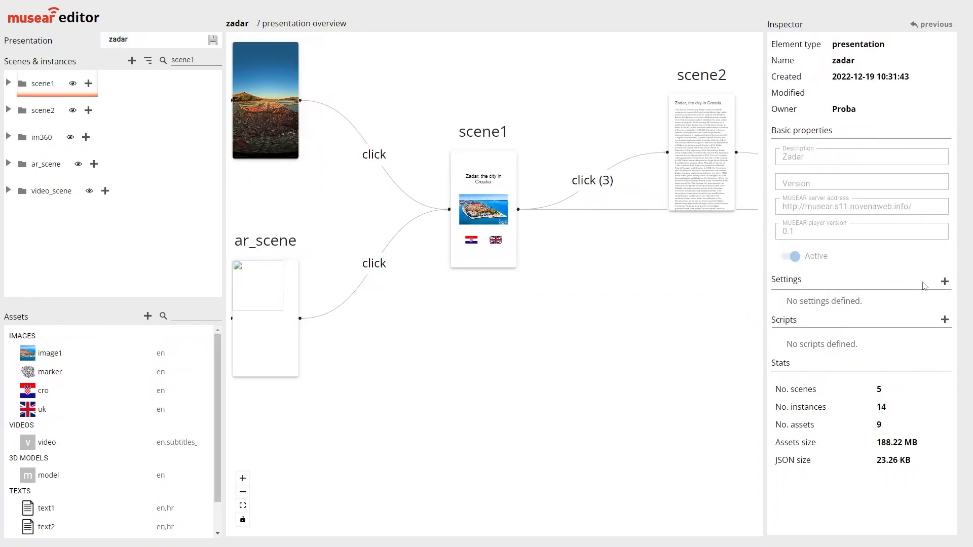
pyautogui.click(945, 282)
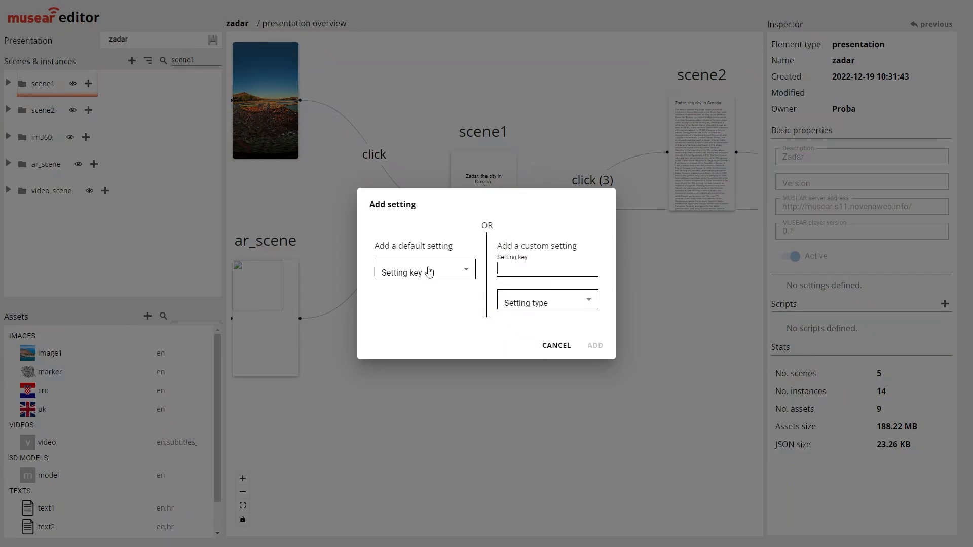
pyautogui.click(430, 272)
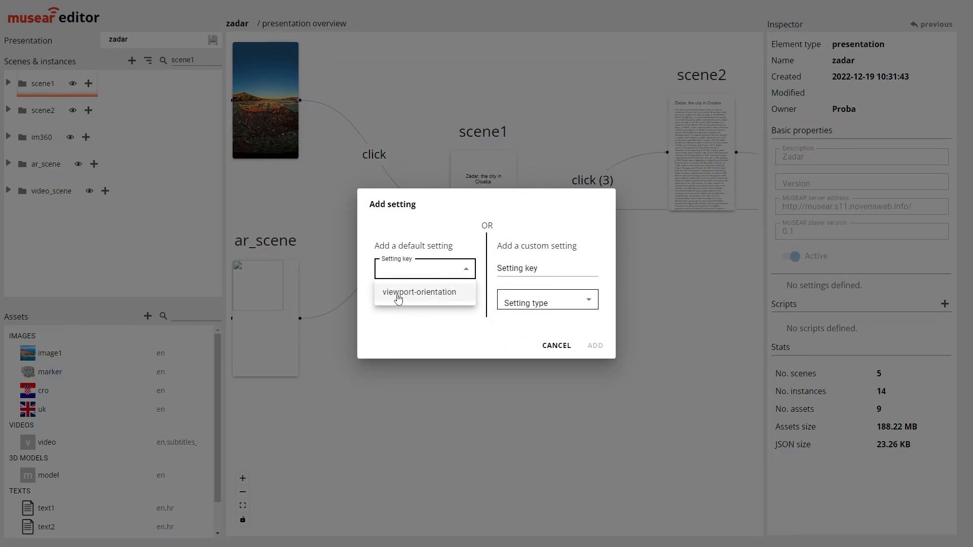
pyautogui.click(399, 298)
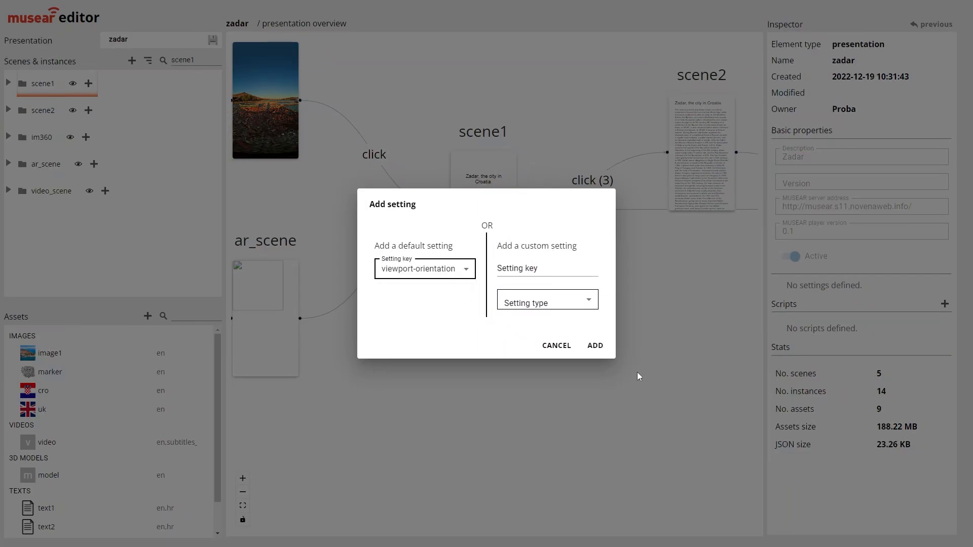
pyautogui.click(595, 347)
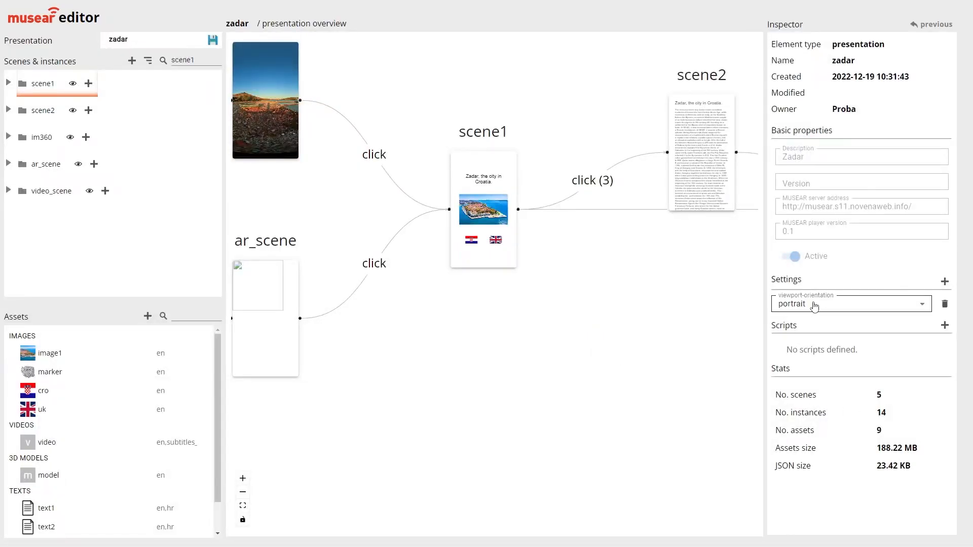
pyautogui.click(811, 306)
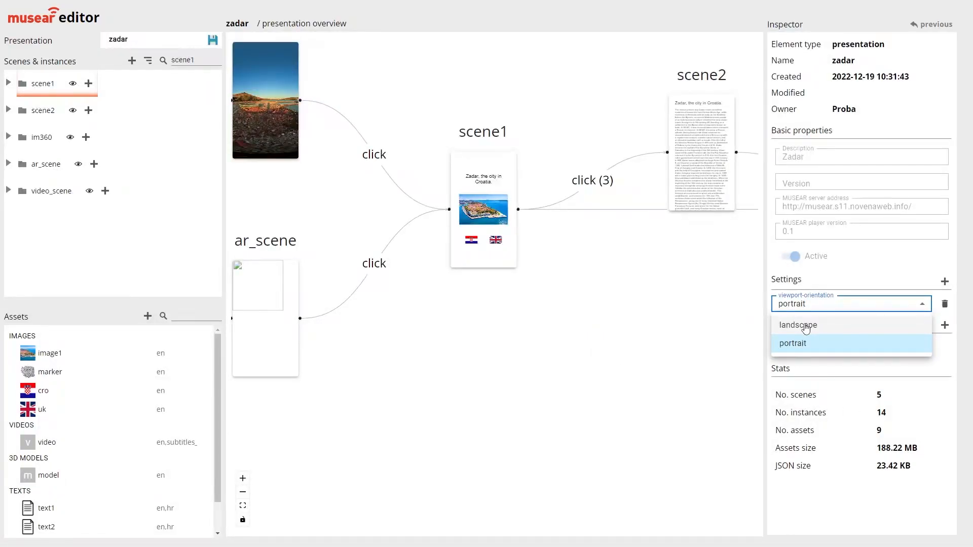
pyautogui.click(805, 326)
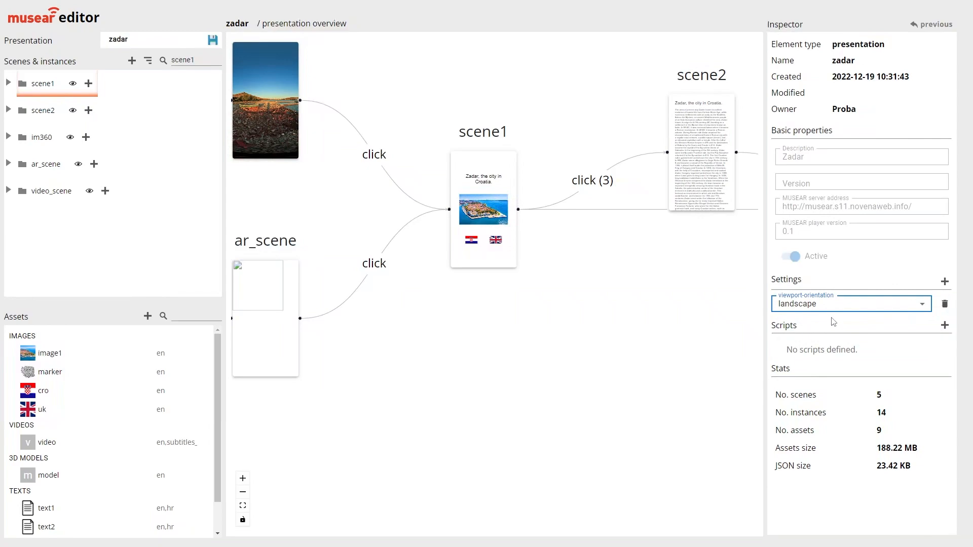
# Save the zadar presentation and open scene1's overview to check its layout
pyautogui.click(213, 40)
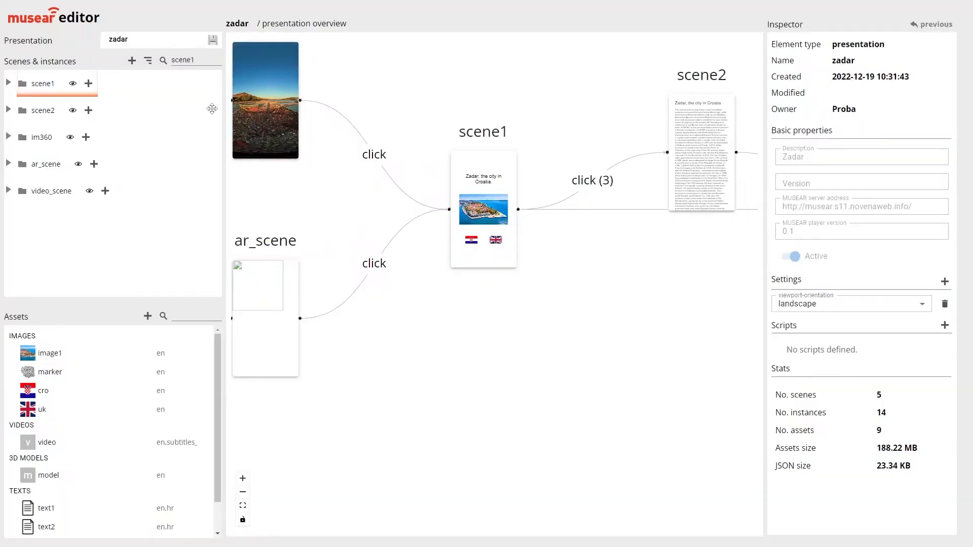
pyautogui.click(66, 84)
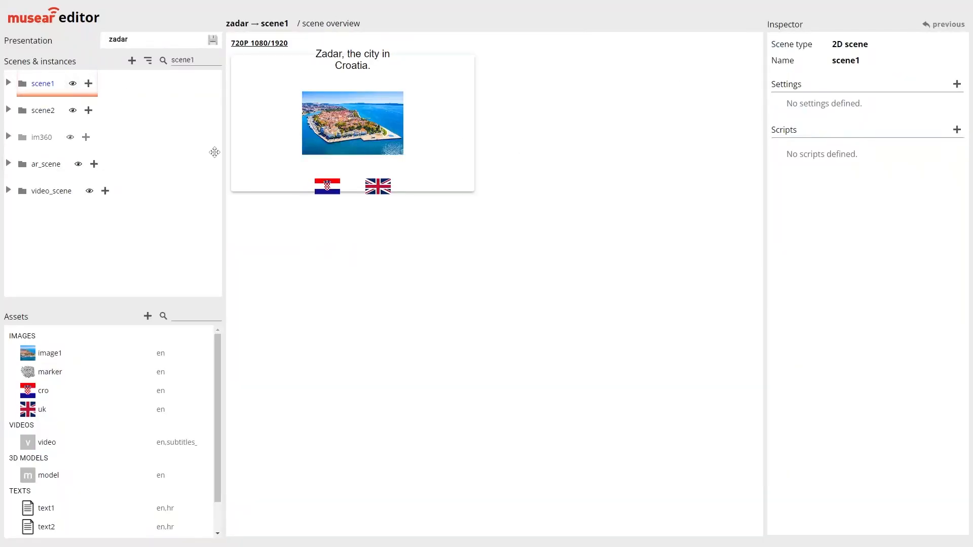
# Set the position of cro_flag in scene1 to (-200, -400, 0)
pyautogui.click(66, 111)
pyautogui.click(74, 84)
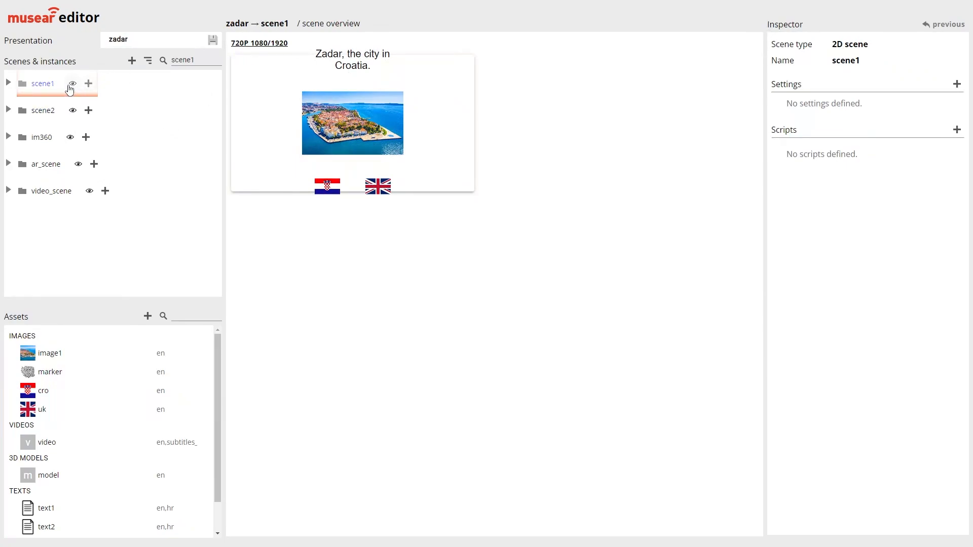
pyautogui.click(8, 83)
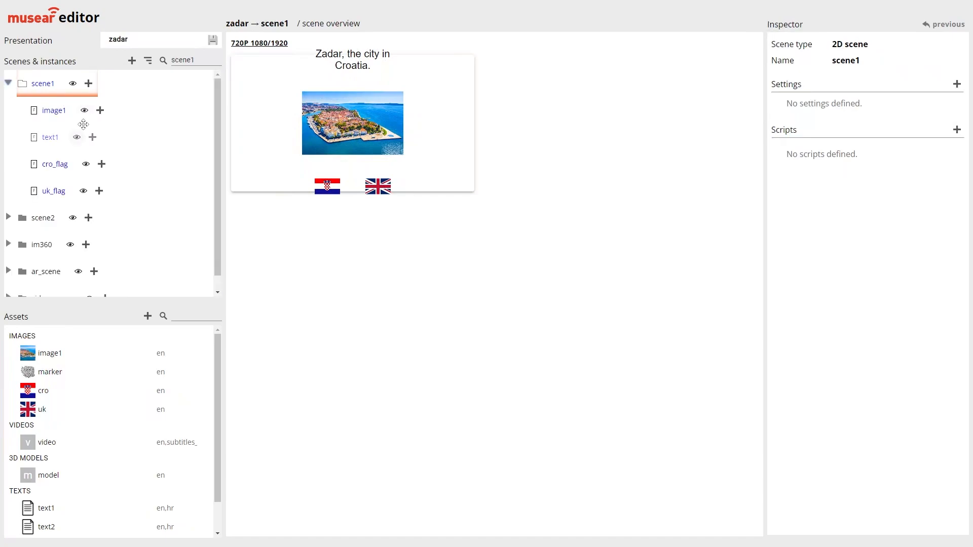
pyautogui.click(84, 172)
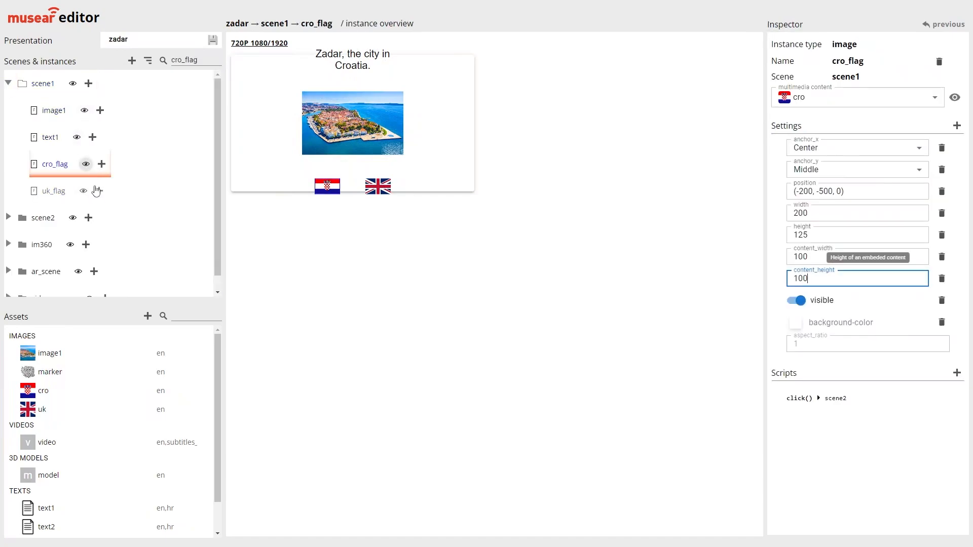
pyautogui.click(822, 191)
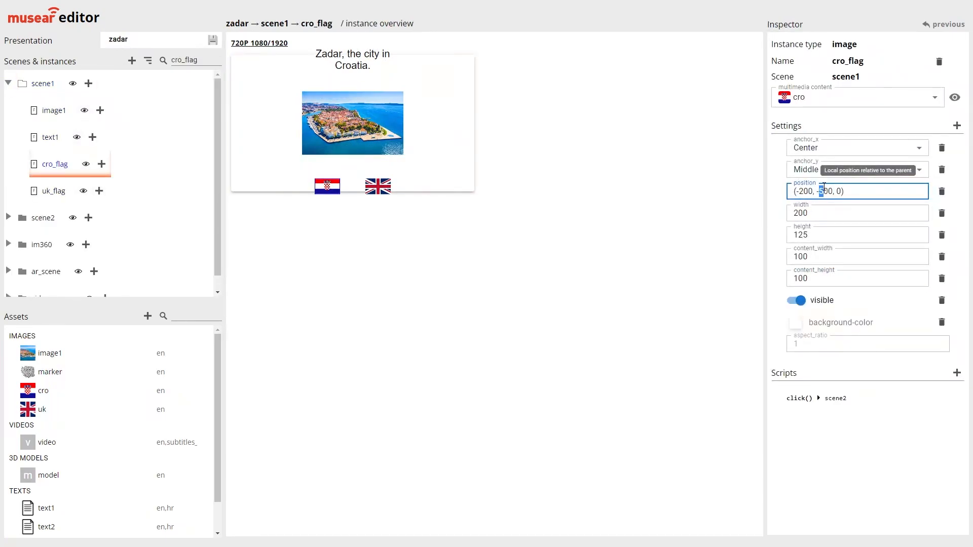
pyautogui.write('4')
# Set the position of uk_flag in scene1 to (200, -400, 0)
pyautogui.click(80, 191)
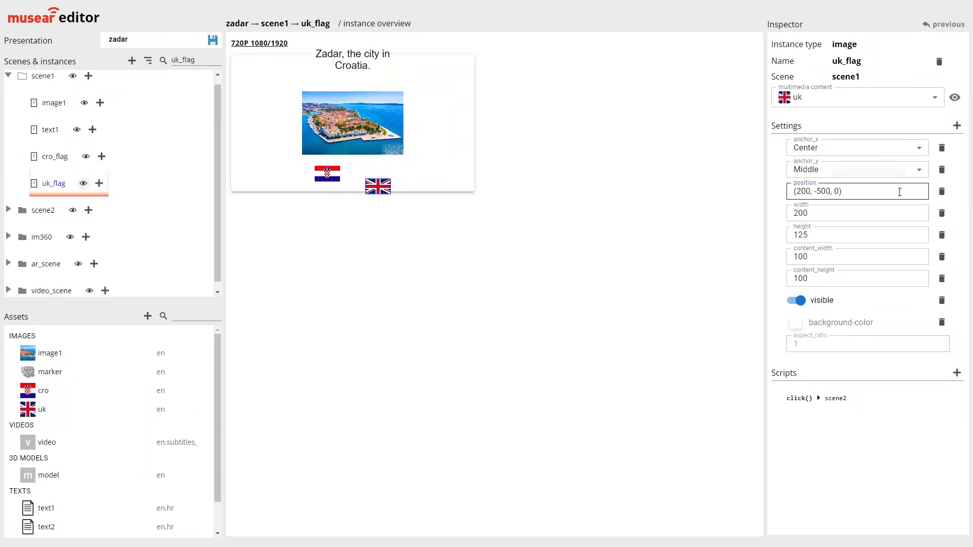
pyautogui.click(818, 191)
pyautogui.press('Delete')
pyautogui.write('4')
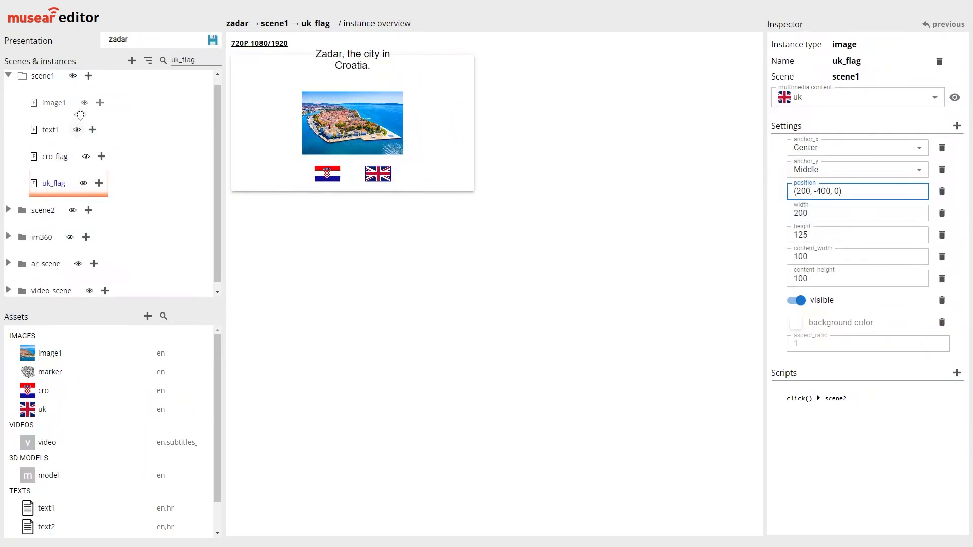
# Set the position of the text1 title in scene1 to (0, 400, 0)
pyautogui.click(75, 130)
pyautogui.click(807, 191)
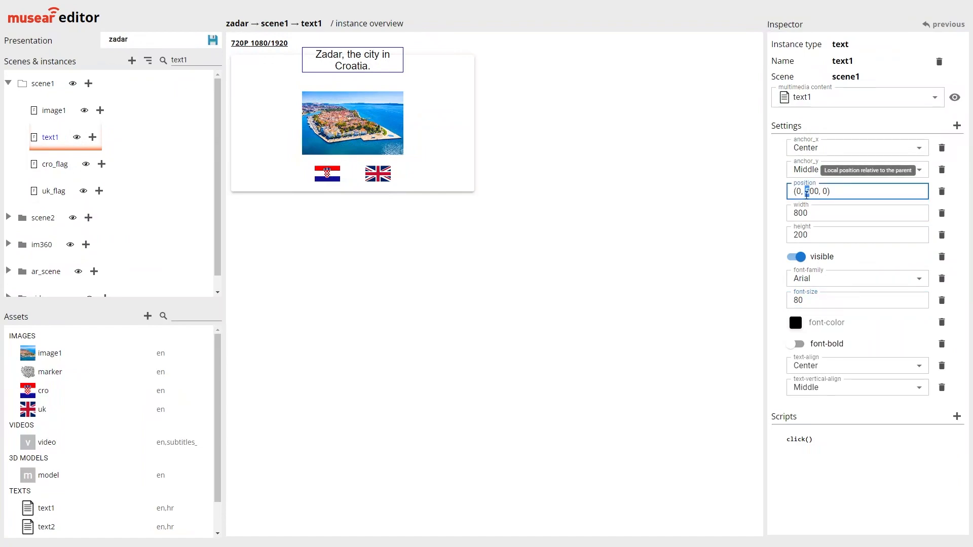
pyautogui.press('Delete')
pyautogui.write('4')
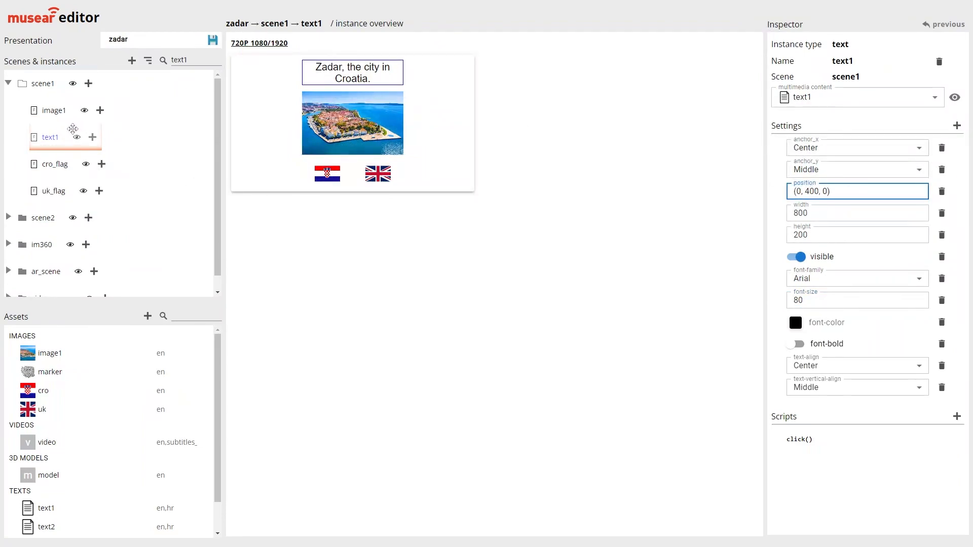
# Change both flags' position.y in the else branch of text1's click script to -400, then validate and save the script
pyautogui.click(78, 143)
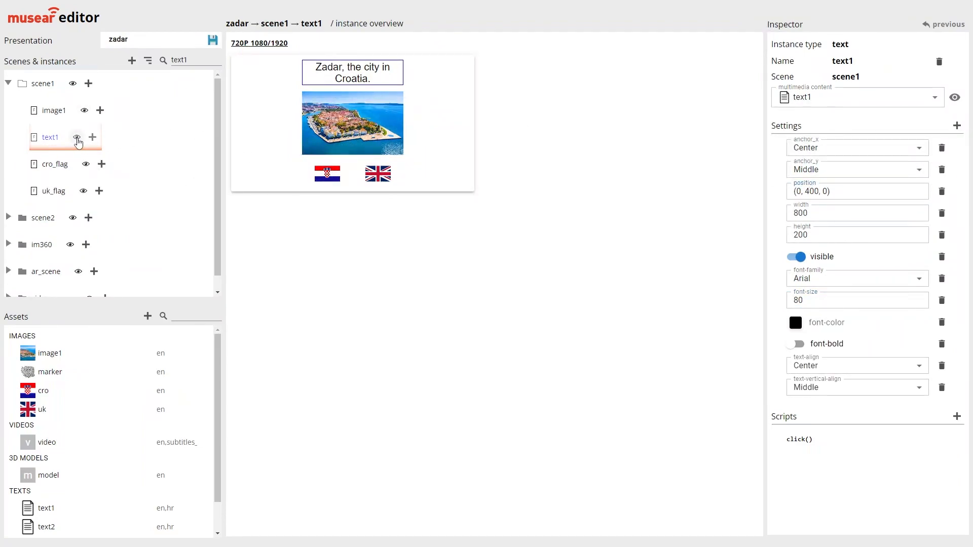
pyautogui.click(798, 438)
pyautogui.click(411, 157)
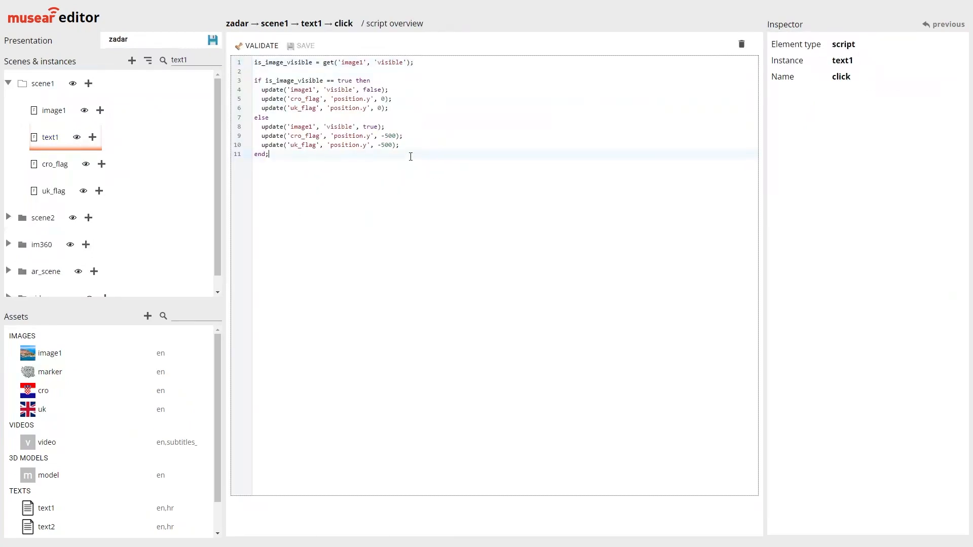
pyautogui.click(384, 145)
pyautogui.click(248, 46)
pyautogui.click(293, 46)
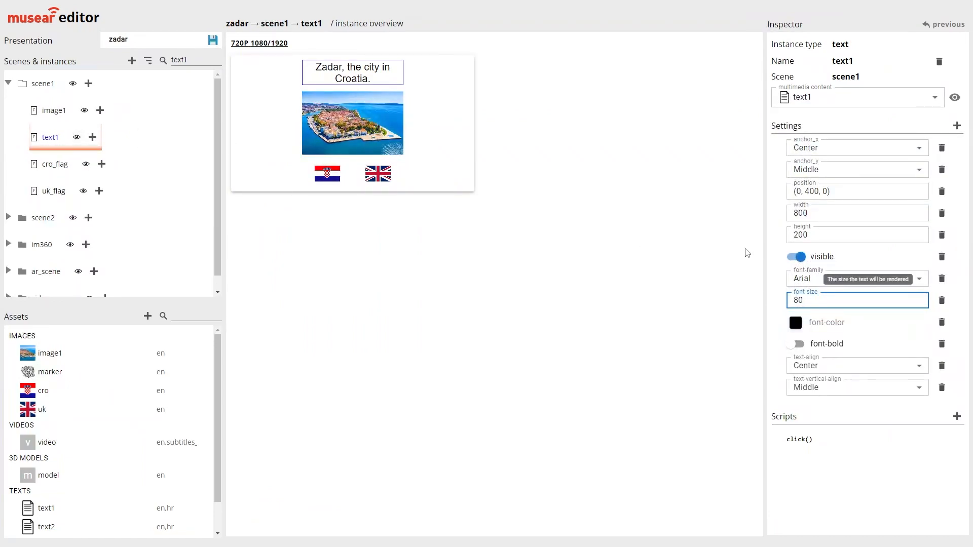
# Add the default camera-background-color setting to scene1
pyautogui.click(72, 87)
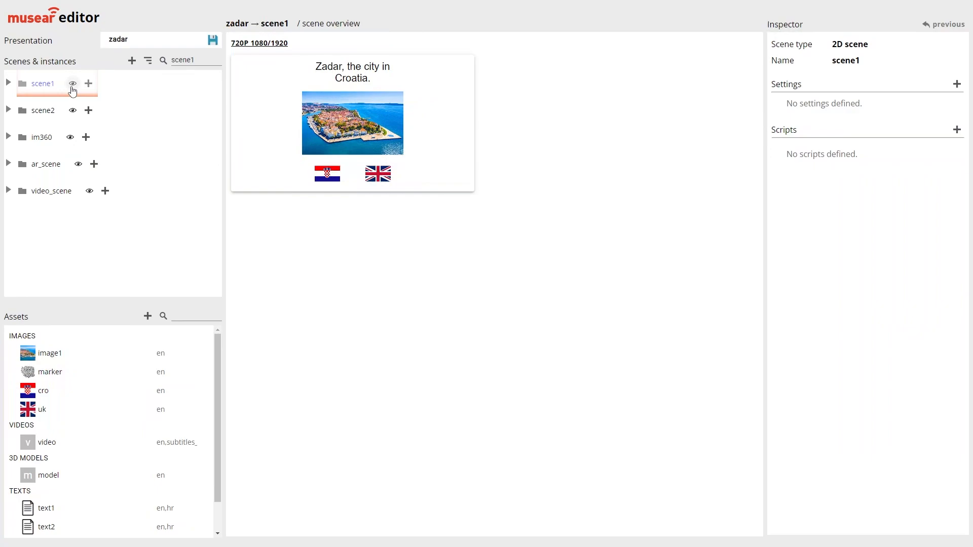
pyautogui.click(957, 85)
pyautogui.click(439, 272)
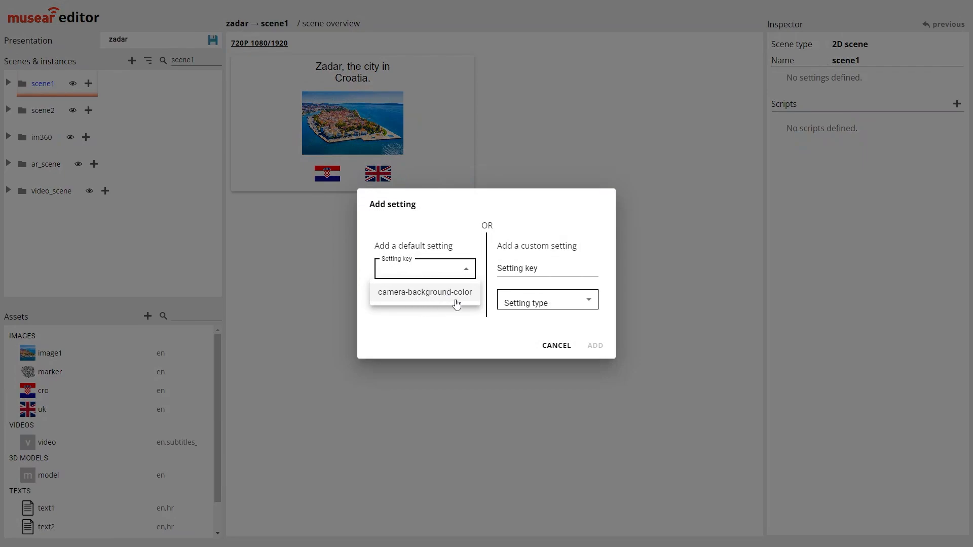
pyautogui.click(402, 294)
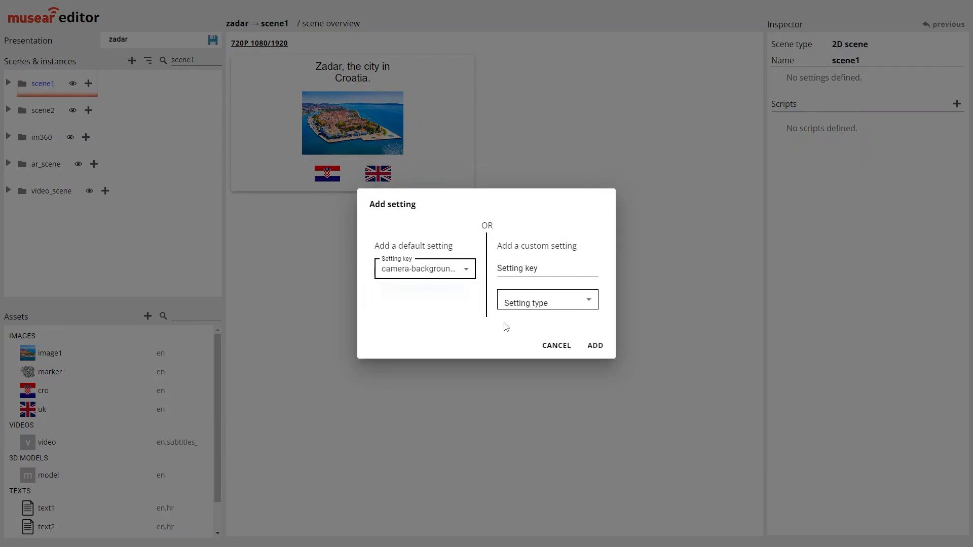
pyautogui.click(594, 347)
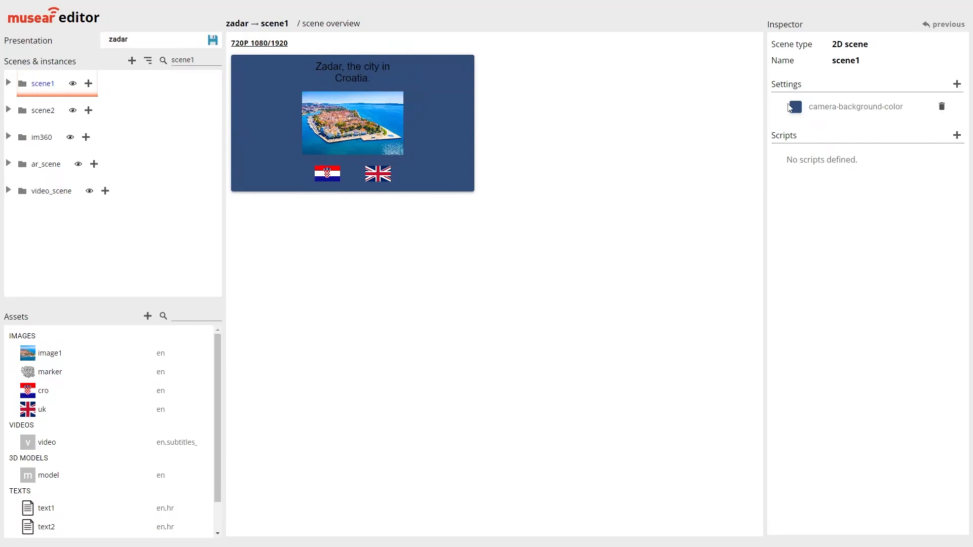
# Set scene1's camera background color to a light teal blue and save the presentation
pyautogui.click(796, 106)
pyautogui.click(726, 153)
pyautogui.click(720, 189)
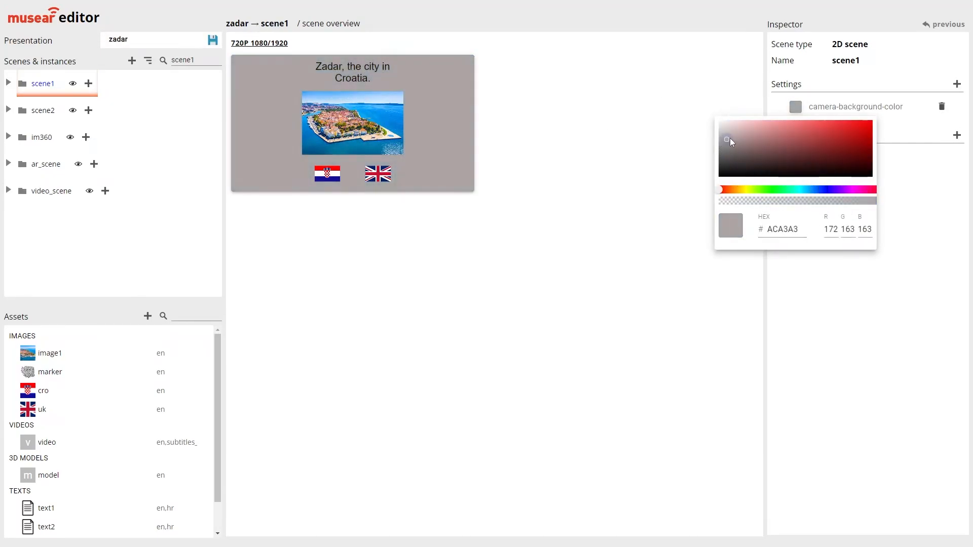
pyautogui.moveTo(730, 137); pyautogui.dragTo(811, 141)
pyautogui.click(802, 190)
pyautogui.click(801, 310)
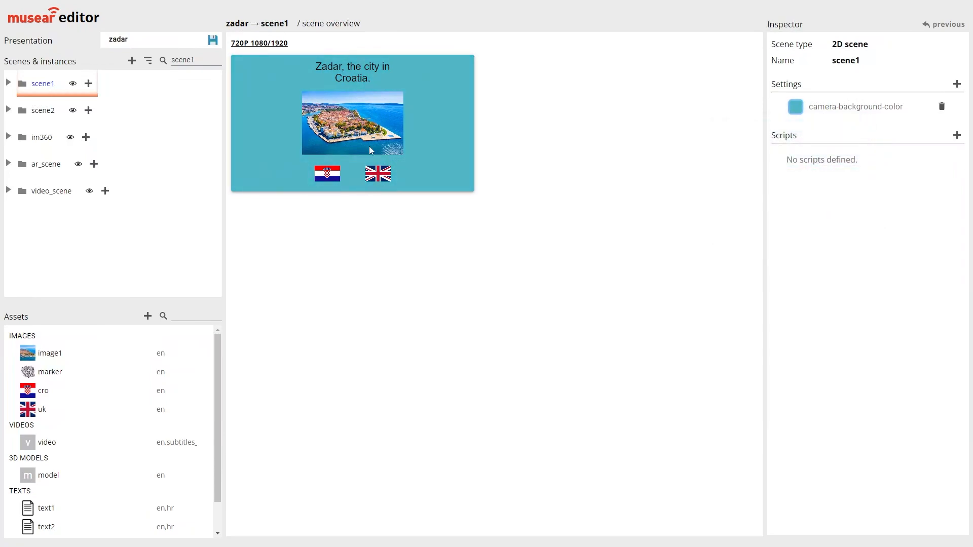
pyautogui.click(212, 41)
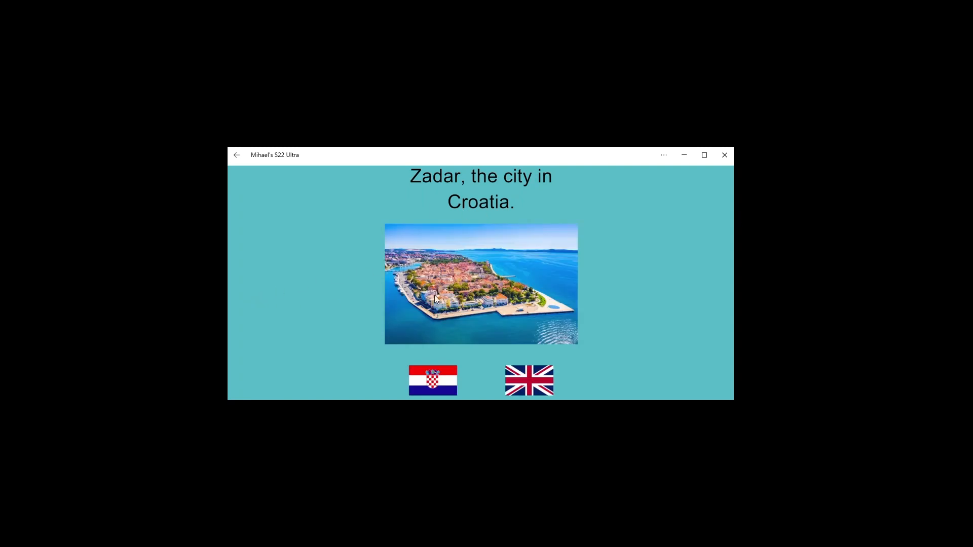
# On the mirrored phone, go from the landscape title scene to the English text scene and scroll through the text
pyautogui.click(479, 285)
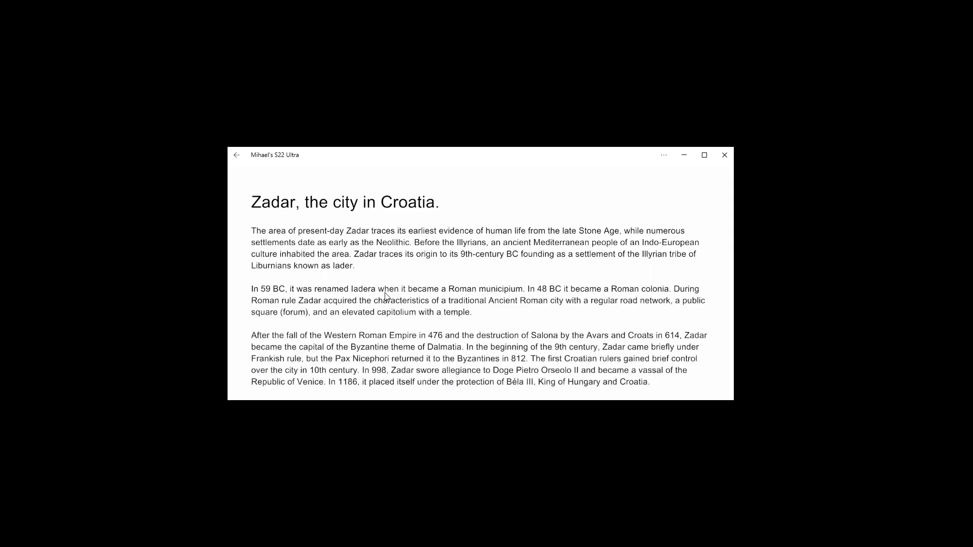
pyautogui.scroll(-10, 385, 296)
pyautogui.scroll(5, 440, 300)
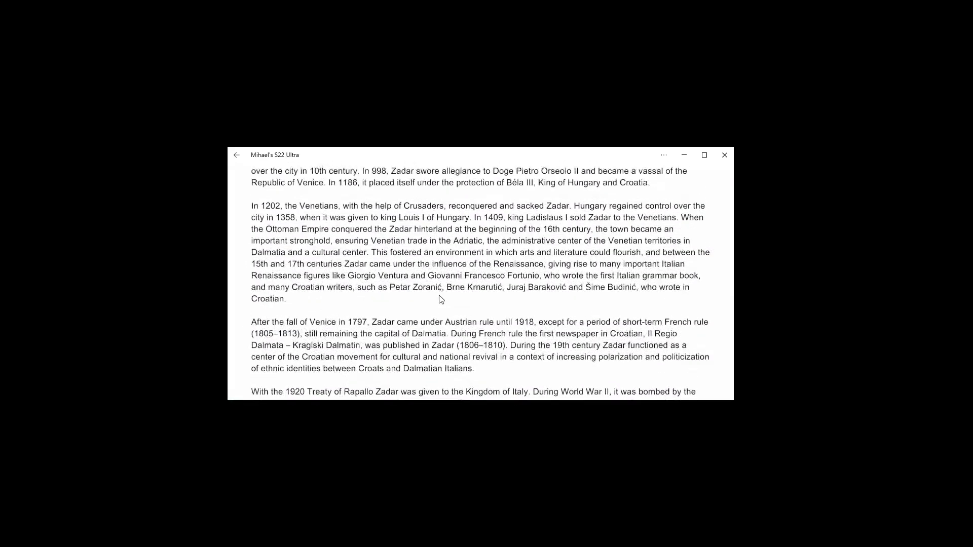
pyautogui.scroll(5, 440, 299)
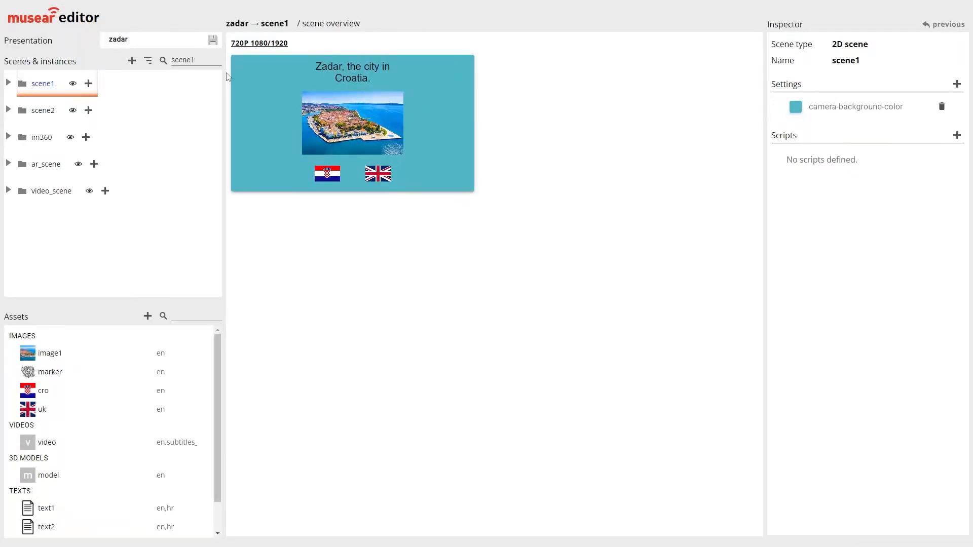
# Set the zadar presentation's viewport-orientation to portrait and save the presentation
pyautogui.click(125, 46)
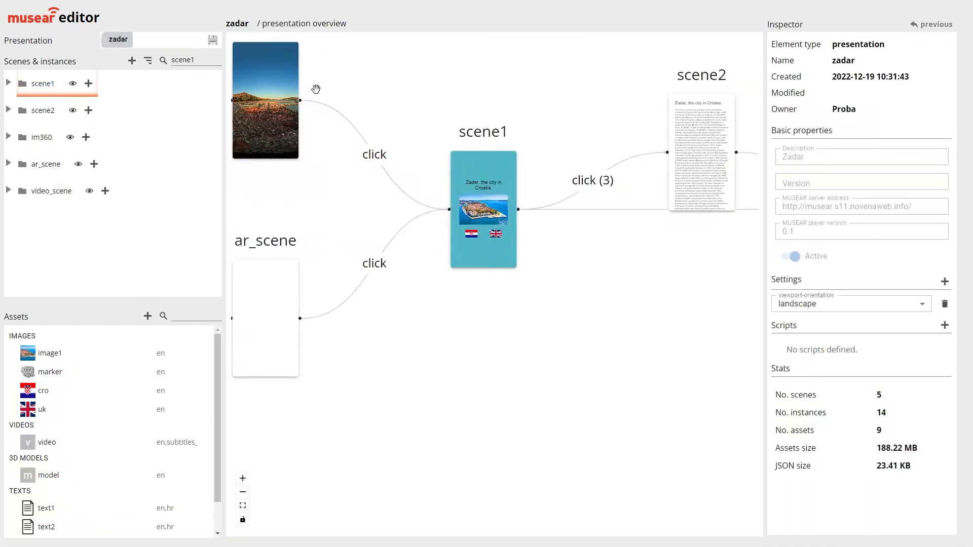
pyautogui.click(819, 306)
pyautogui.click(793, 344)
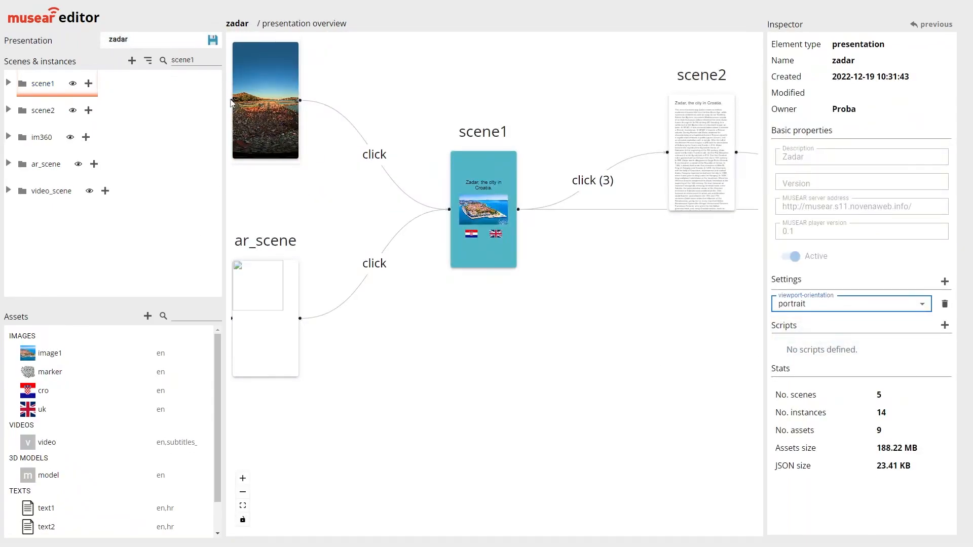
pyautogui.click(213, 40)
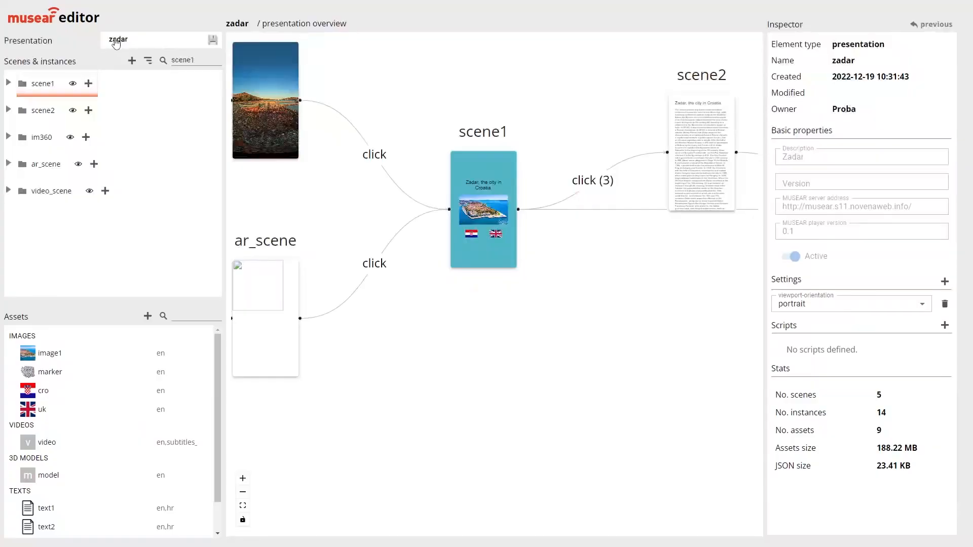
pyautogui.click(820, 304)
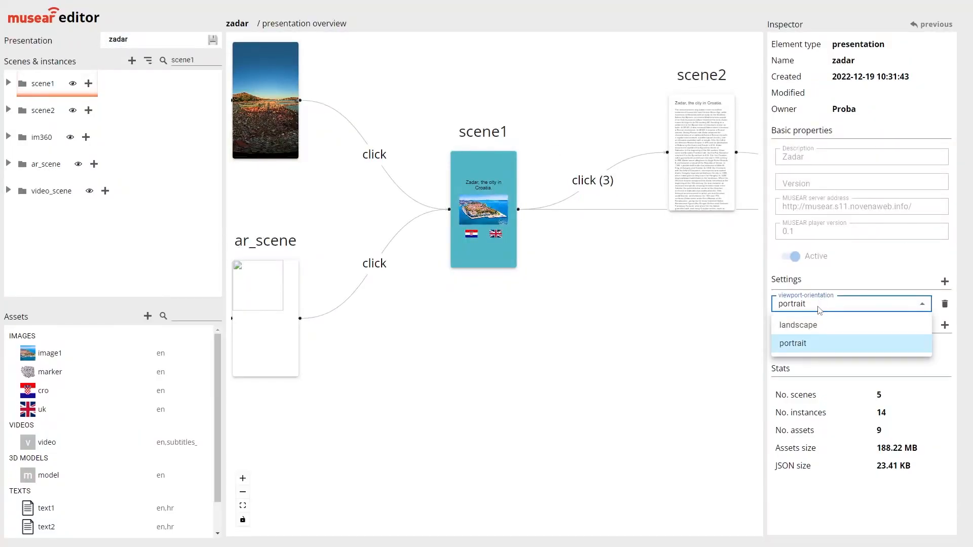
pyautogui.click(819, 305)
pyautogui.click(820, 306)
pyautogui.click(820, 309)
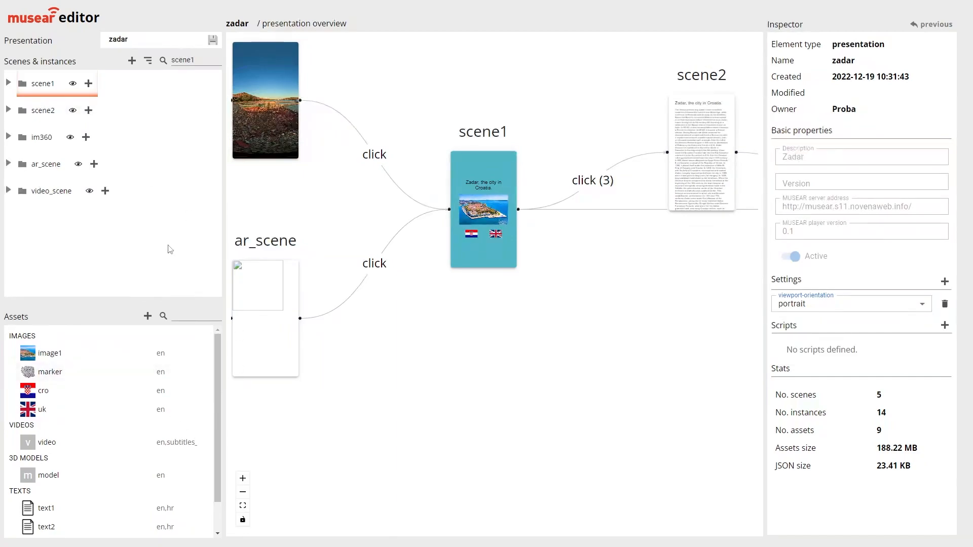
# Start a new multimedia content asset named image2 with the version name en
pyautogui.click(146, 316)
pyautogui.write('i m+')
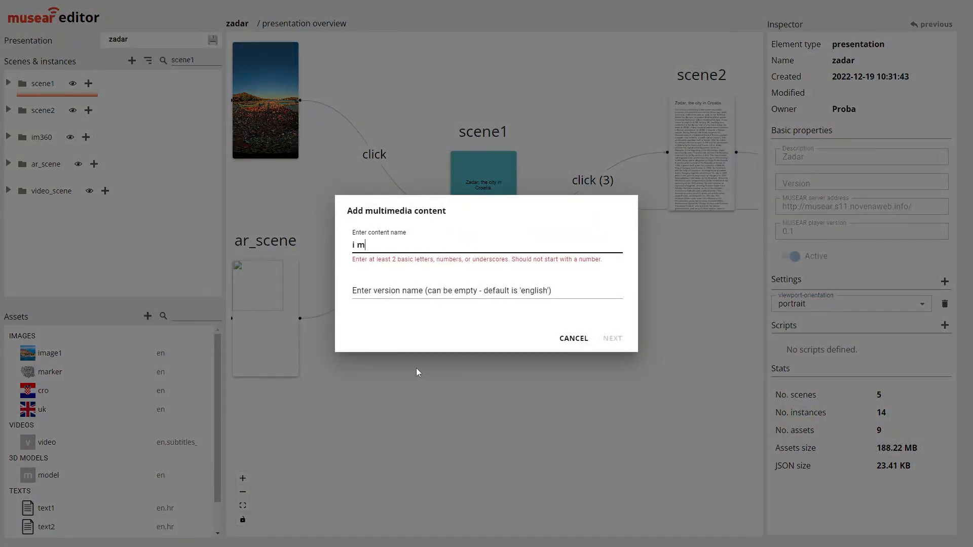
pyautogui.press('BackSpace')
pyautogui.press('BackSpace')
pyautogui.press('BackSpace')
pyautogui.write('mage')
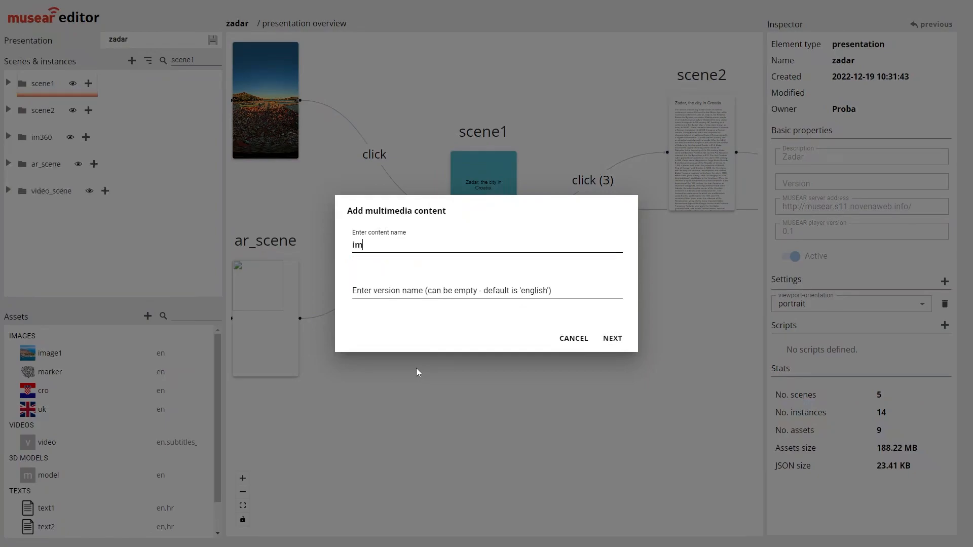
pyautogui.write('2')
pyautogui.press('Tab')
pyautogui.write('en')
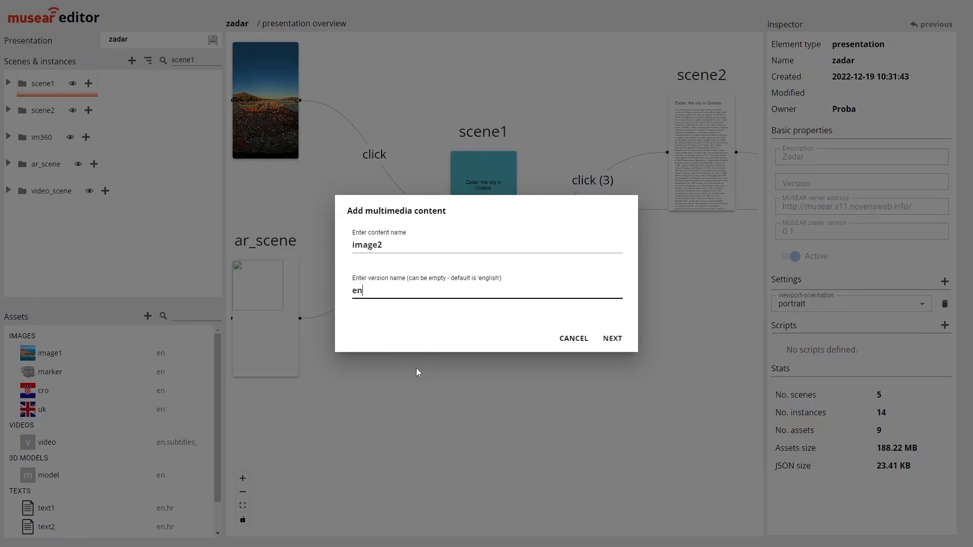
# Upload donat.jpeg from the Zadar folder as the image file for image2 and add the asset
pyautogui.click(608, 339)
pyautogui.click(423, 228)
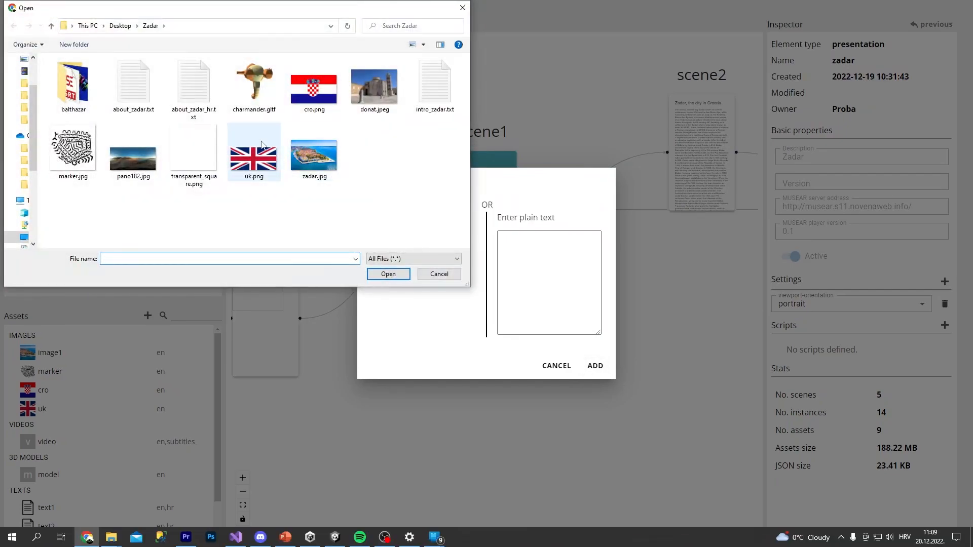
pyautogui.doubleClick(379, 98)
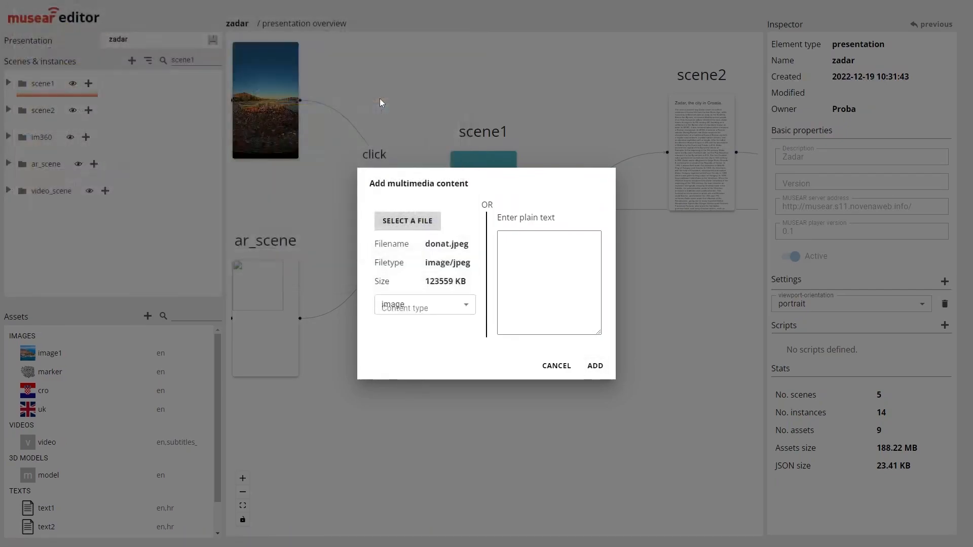
pyautogui.click(595, 366)
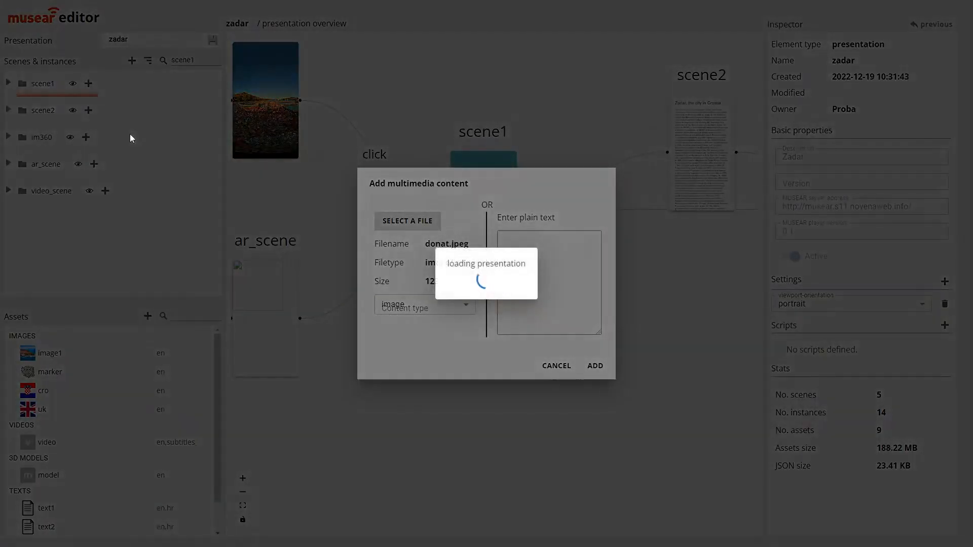
pyautogui.scroll(1, 131, 414)
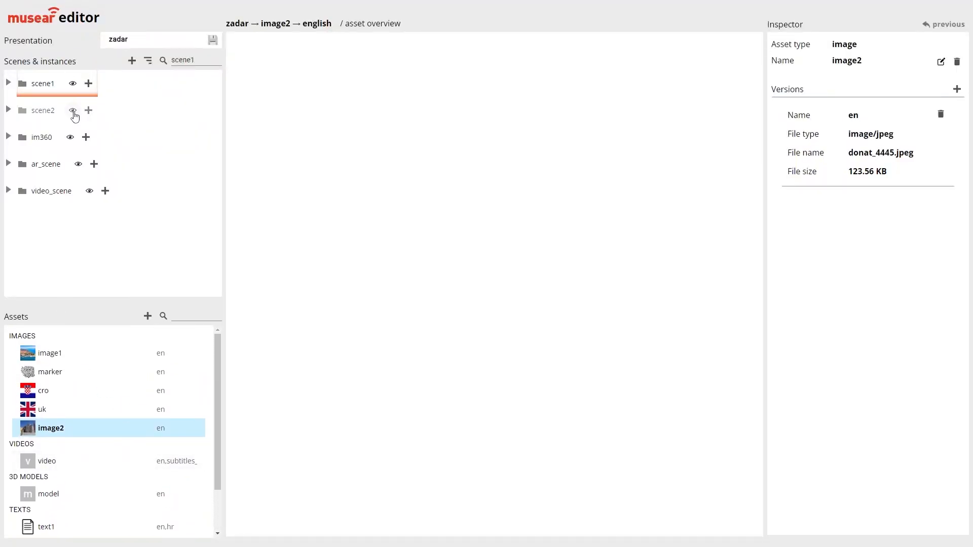
# Add an image2 instance named im2 to scene2's scroll and place it between s2_text1 and text2
pyautogui.click(74, 113)
pyautogui.click(8, 109)
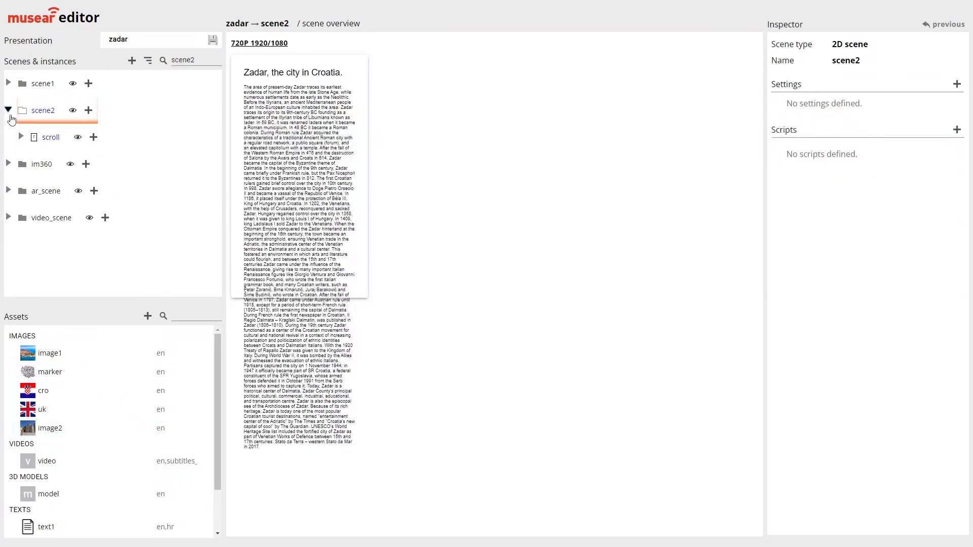
pyautogui.click(21, 136)
pyautogui.click(93, 137)
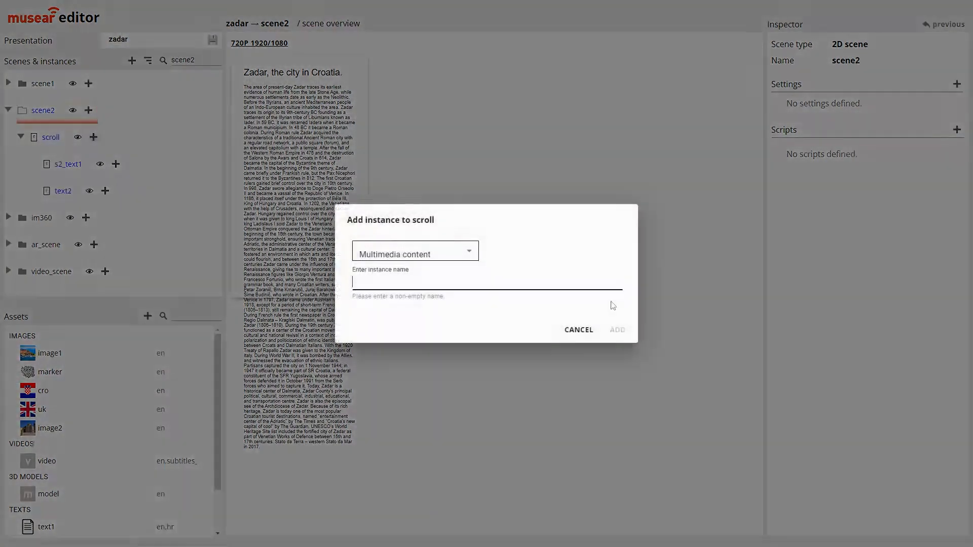
pyautogui.click(469, 256)
pyautogui.click(430, 525)
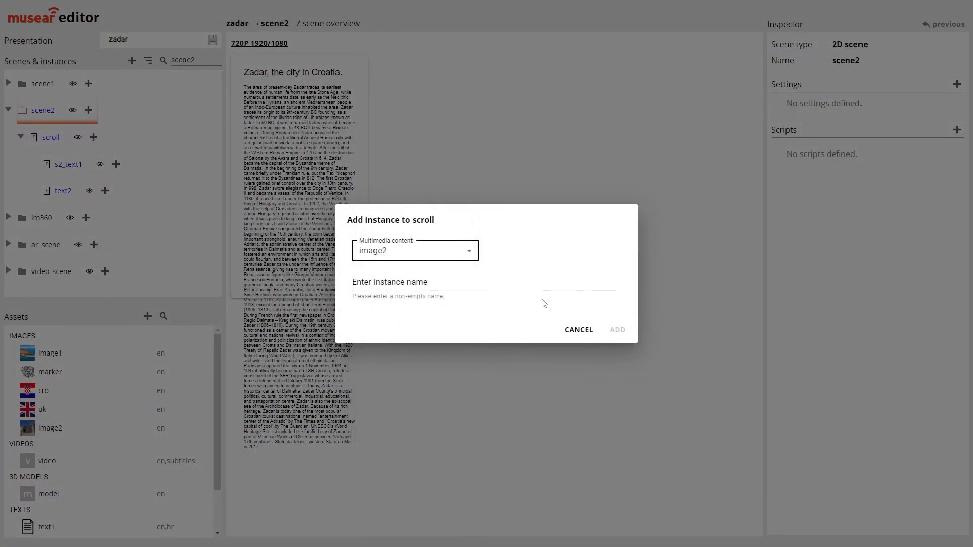
pyautogui.click(529, 281)
pyautogui.write('im2')
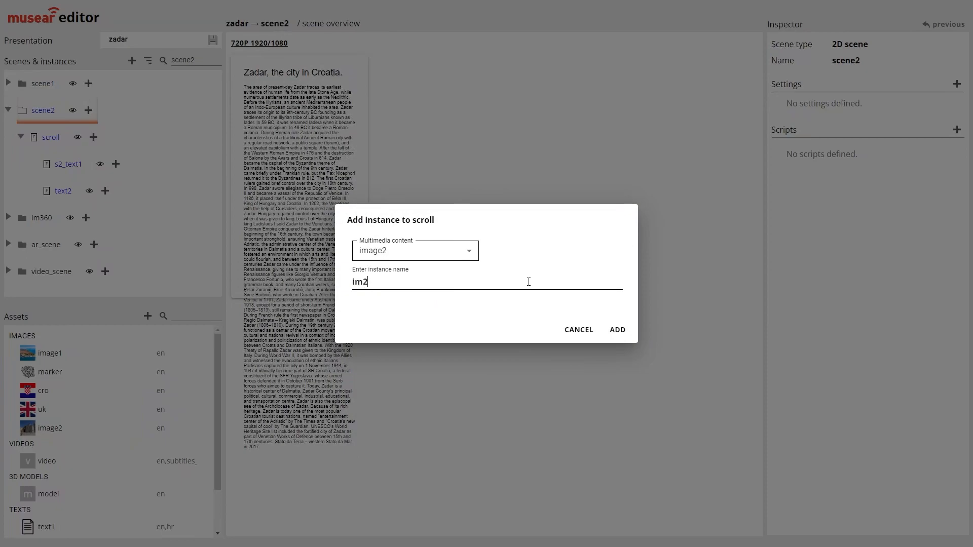
pyautogui.click(618, 330)
pyautogui.moveTo(85, 228); pyautogui.dragTo(64, 195)
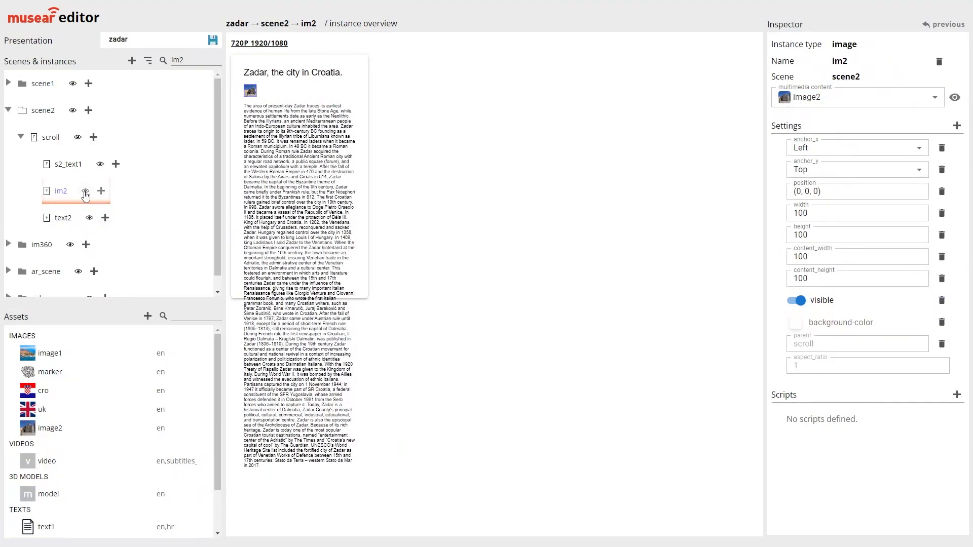
# Set im2's width and height to 800 and save the presentation
pyautogui.click(799, 212)
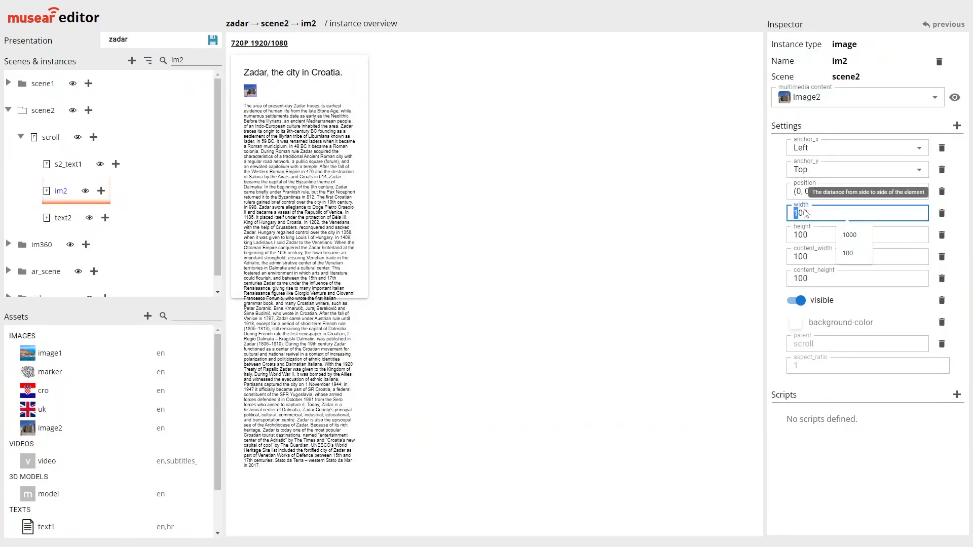
pyautogui.write('8')
pyautogui.click(797, 235)
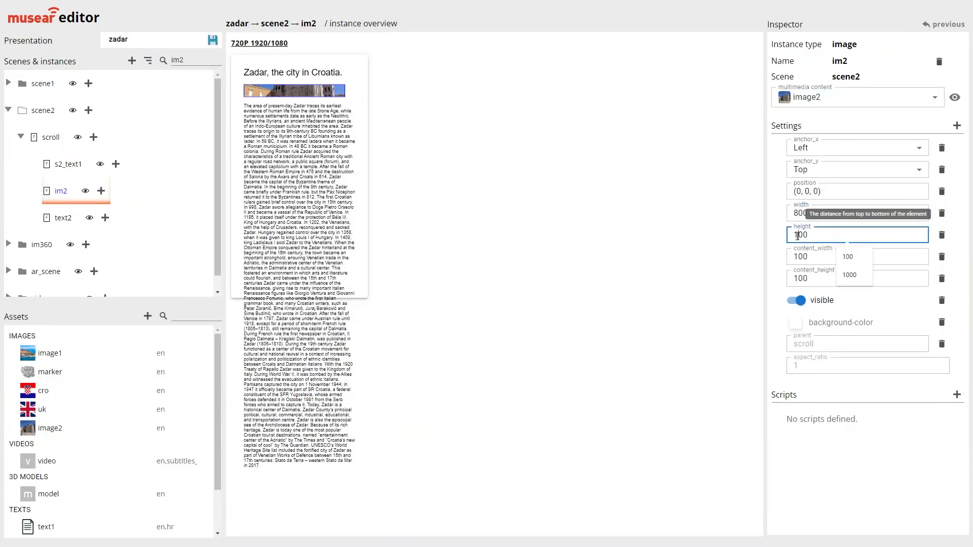
pyautogui.write('8')
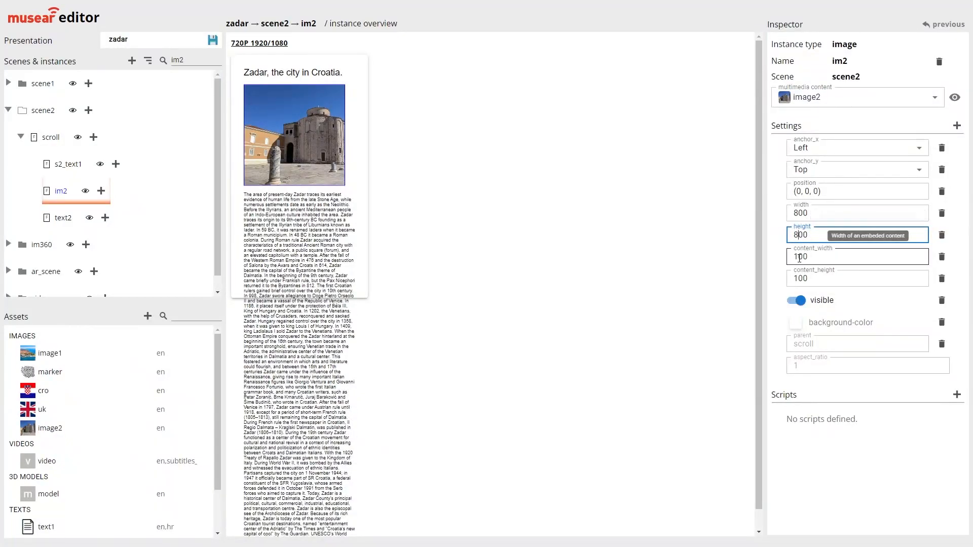
pyautogui.hotkey('shift', 'Left')
pyautogui.click(781, 210)
pyautogui.click(781, 209)
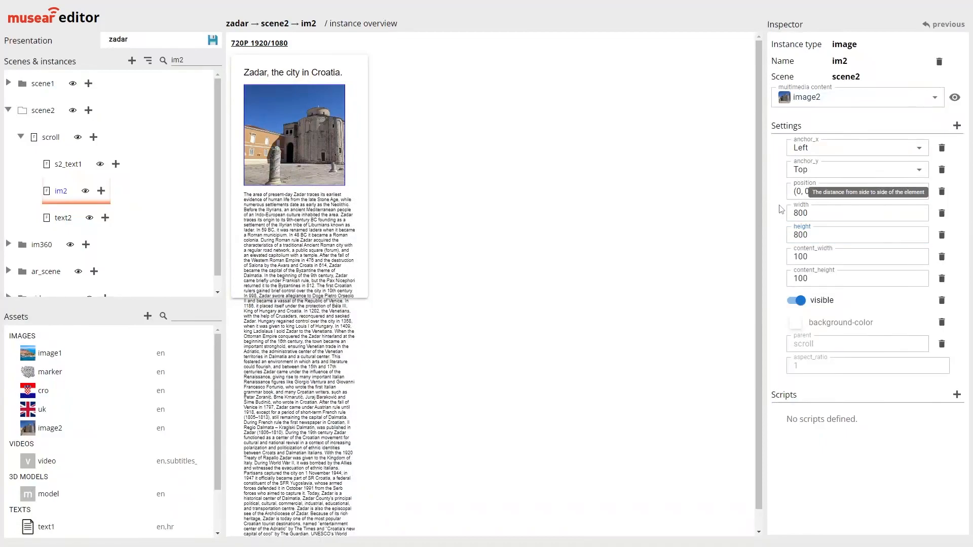
pyautogui.click(212, 41)
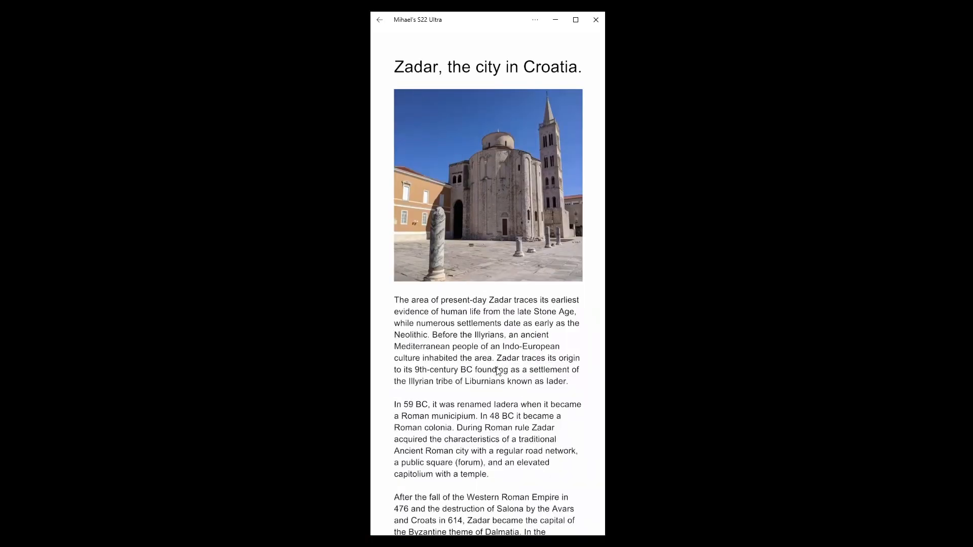
# On the mirrored phone, scroll down through the English text scene and back up to the new image
pyautogui.moveTo(471, 284); pyautogui.dragTo(484, 137)
pyautogui.moveTo(497, 266); pyautogui.dragTo(514, 433)
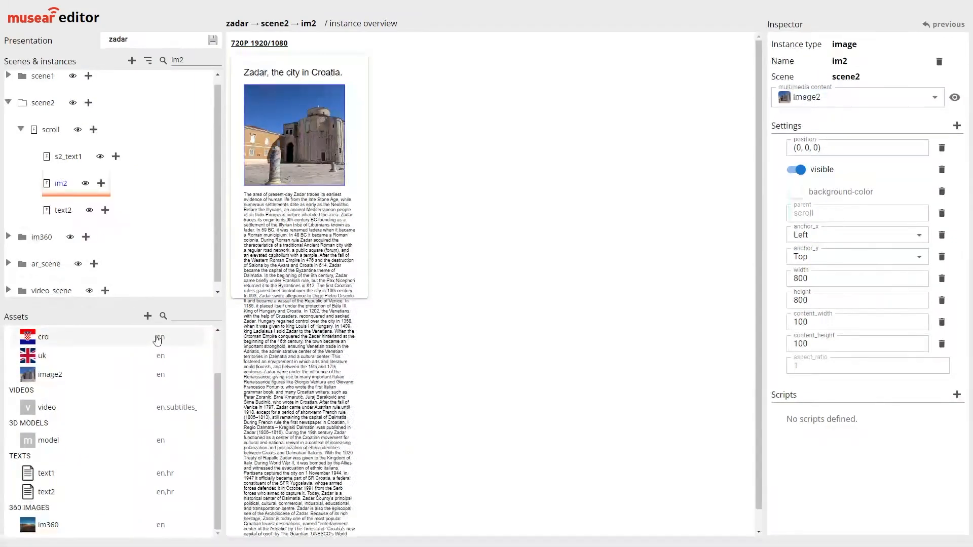
# Add a multimedia content asset named transparent with version name en, using transparent_square.png as its image file
pyautogui.click(147, 316)
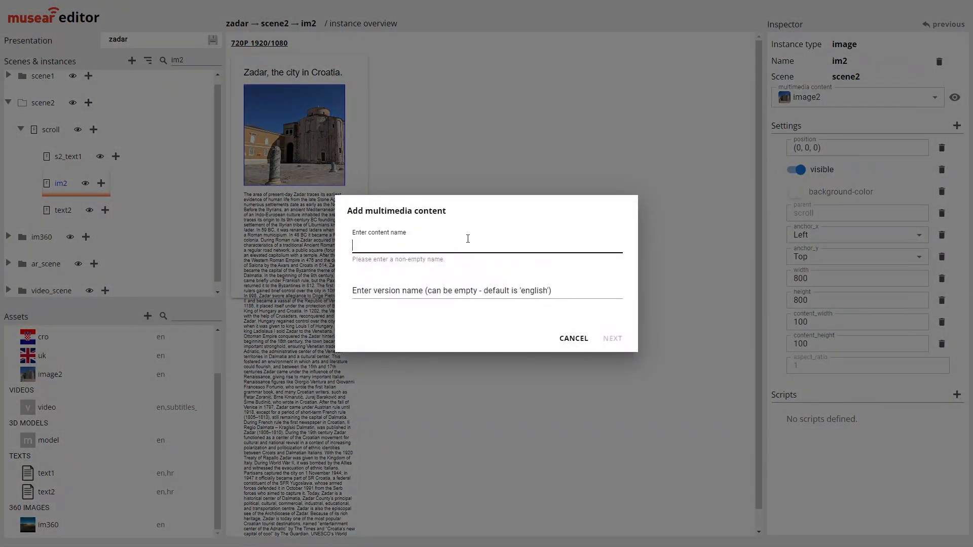
pyautogui.write('transparent')
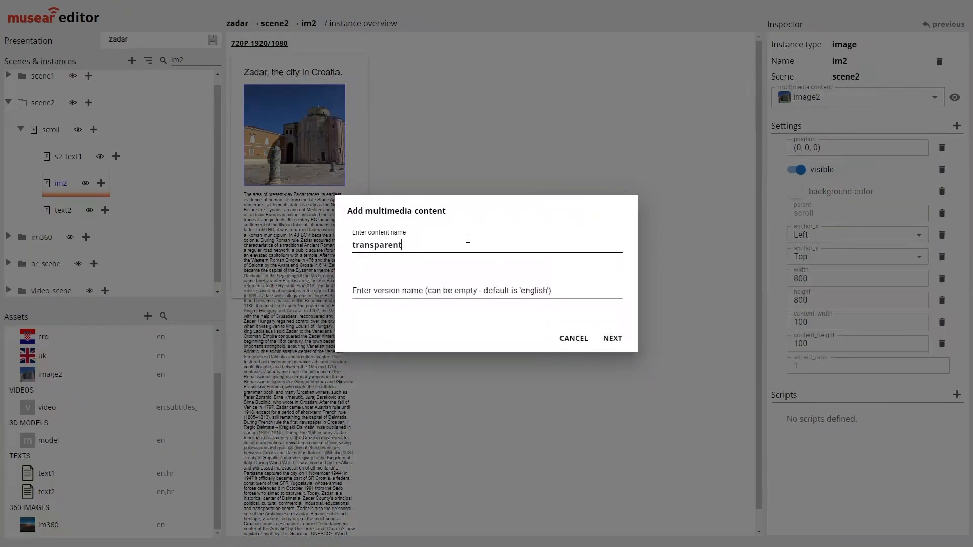
pyautogui.press('Tab')
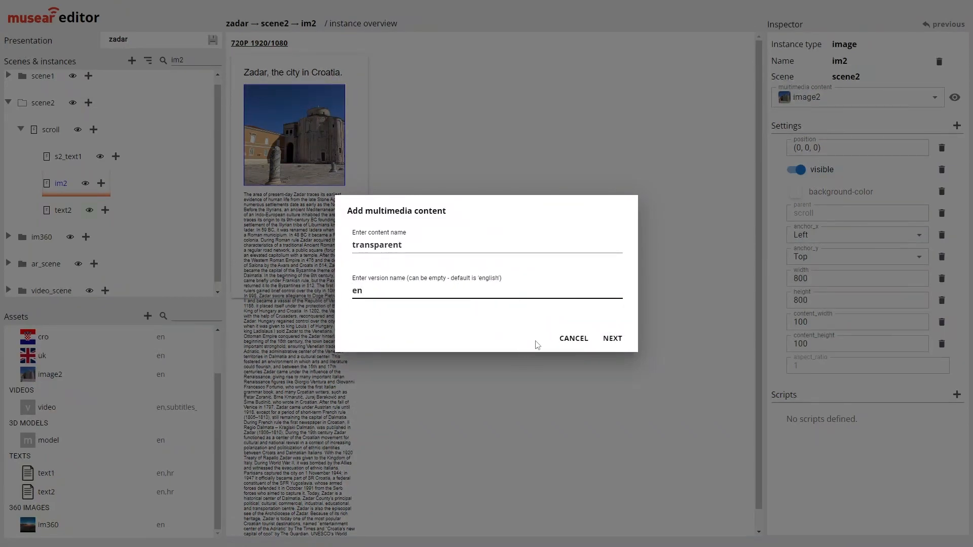
pyautogui.click(614, 339)
pyautogui.click(431, 222)
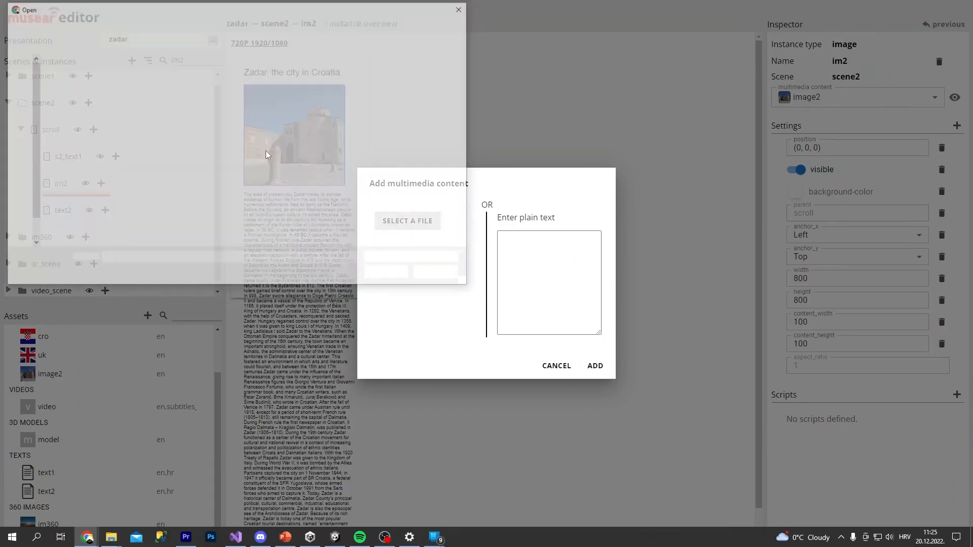
pyautogui.click(210, 157)
pyautogui.doubleClick(210, 158)
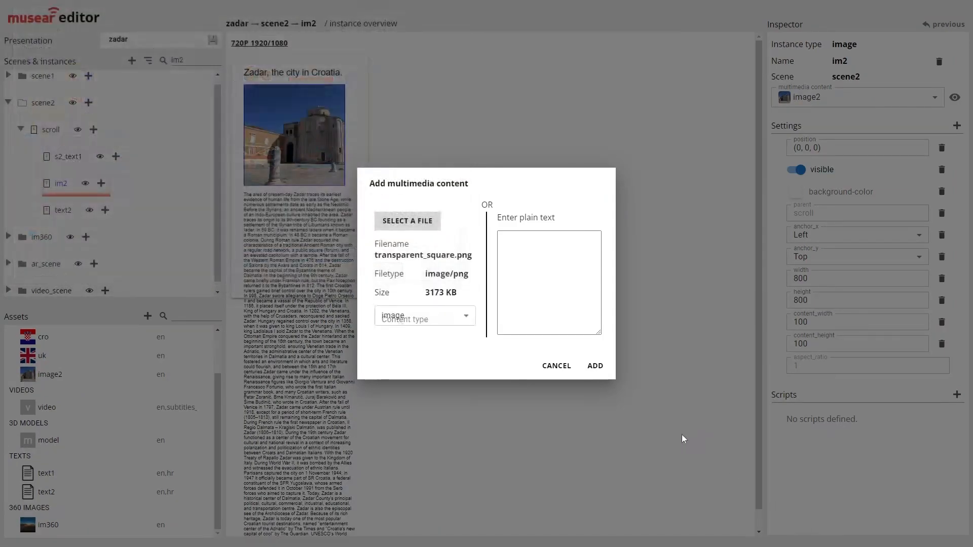
pyautogui.click(596, 366)
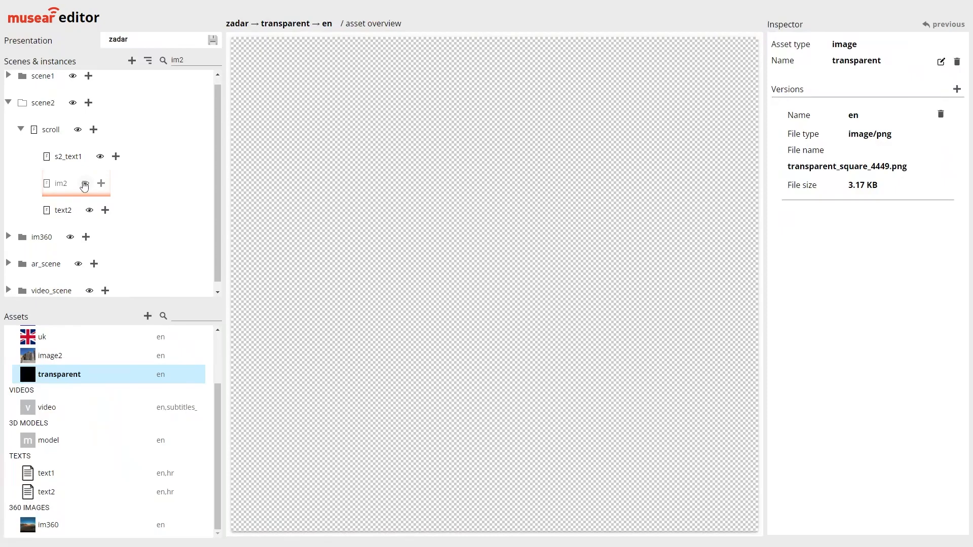
# Add a transparent instance named image_container to scroll, place it below s2_text1, and nest im2 inside it
pyautogui.click(93, 130)
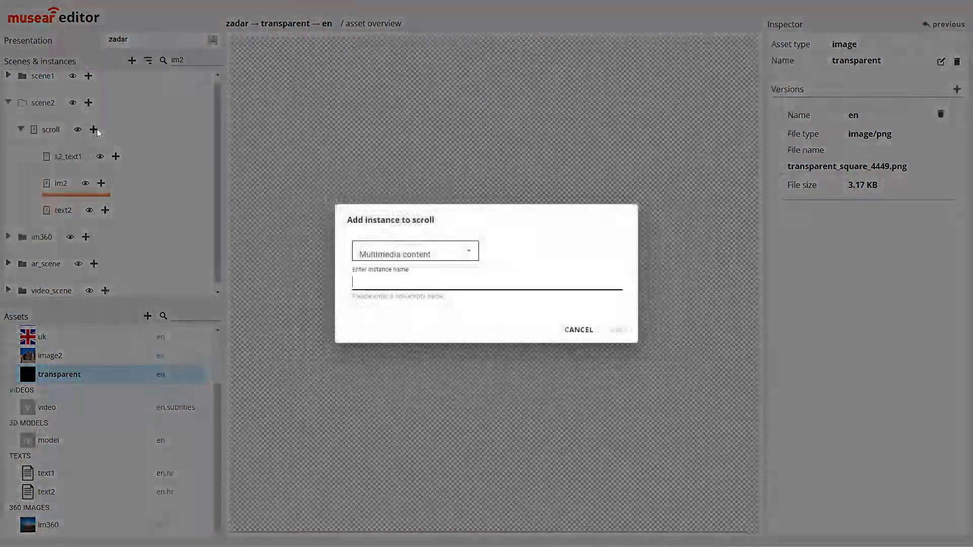
pyautogui.click(398, 257)
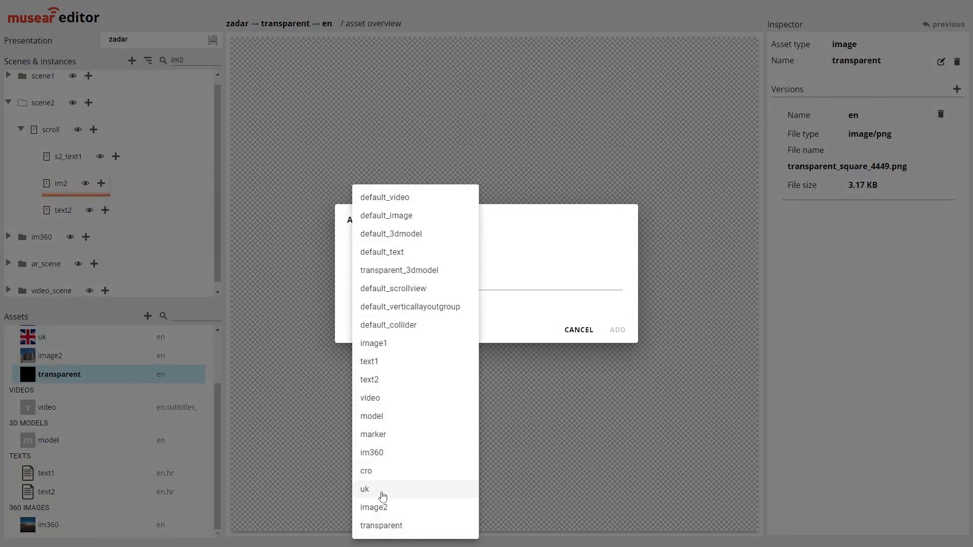
pyautogui.click(381, 526)
pyautogui.click(401, 278)
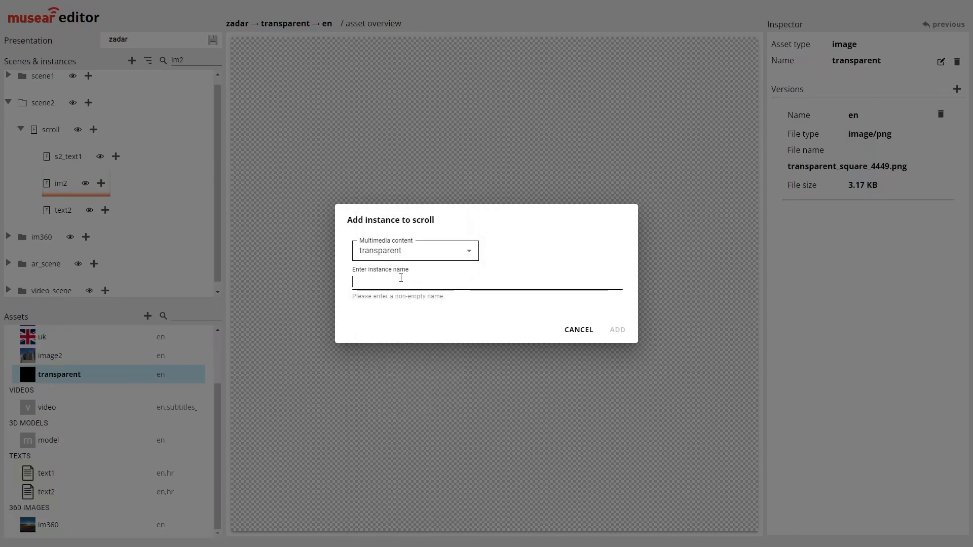
pyautogui.write('imga')
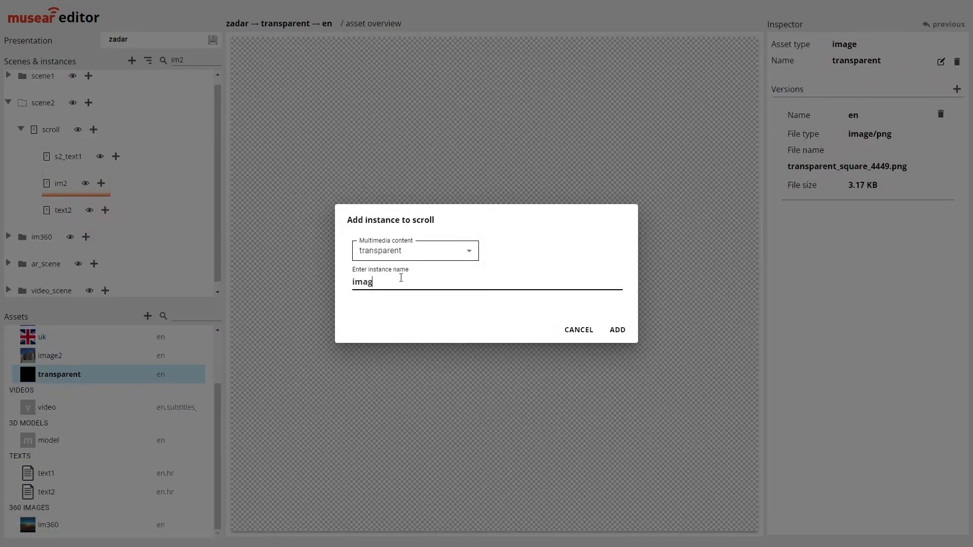
pyautogui.write('e_container')
pyautogui.click(616, 330)
pyautogui.moveTo(94, 239); pyautogui.dragTo(69, 190)
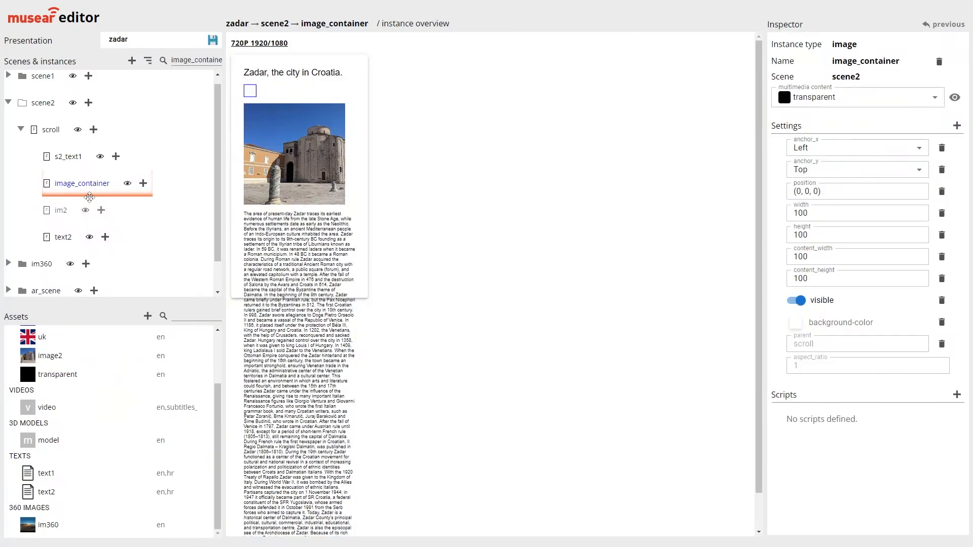
pyautogui.moveTo(89, 197); pyautogui.dragTo(91, 196)
pyautogui.moveTo(63, 213); pyautogui.dragTo(65, 192)
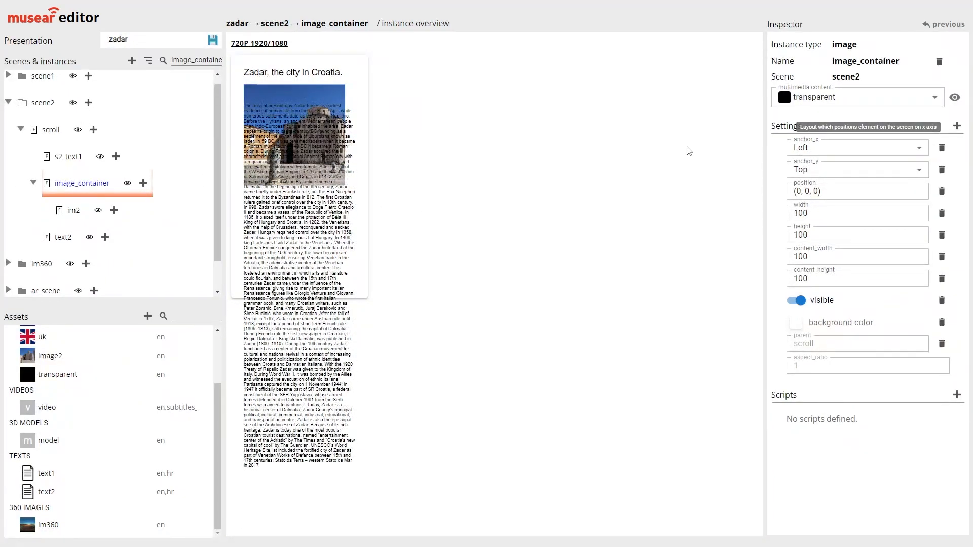
# Set image_container's anchor_x to Stretch, remove its width setting, and set its height to 800
pyautogui.click(812, 153)
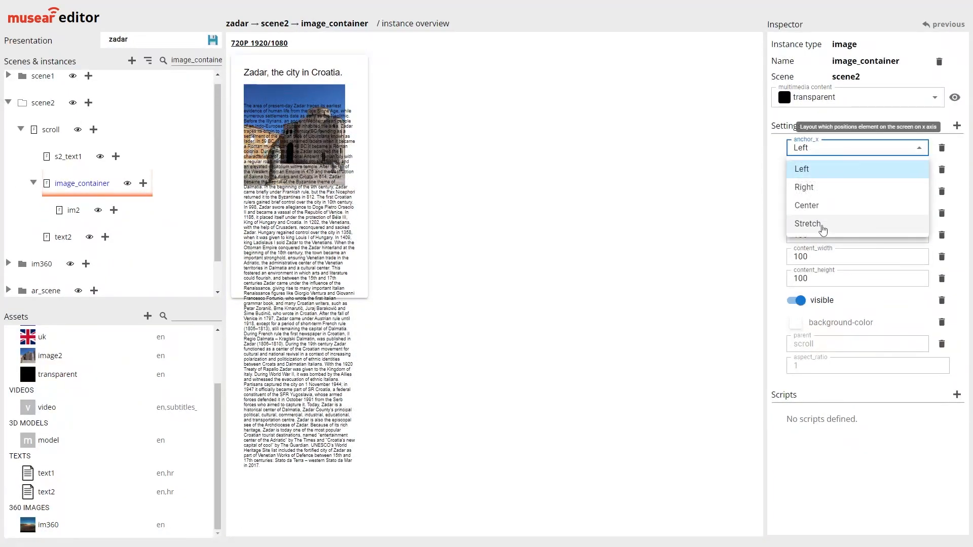
pyautogui.click(798, 223)
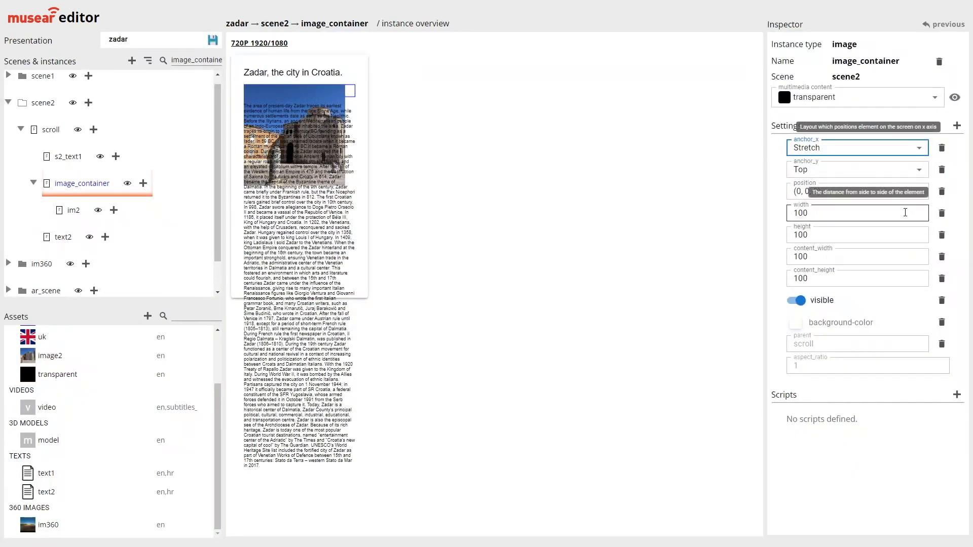
pyautogui.click(942, 213)
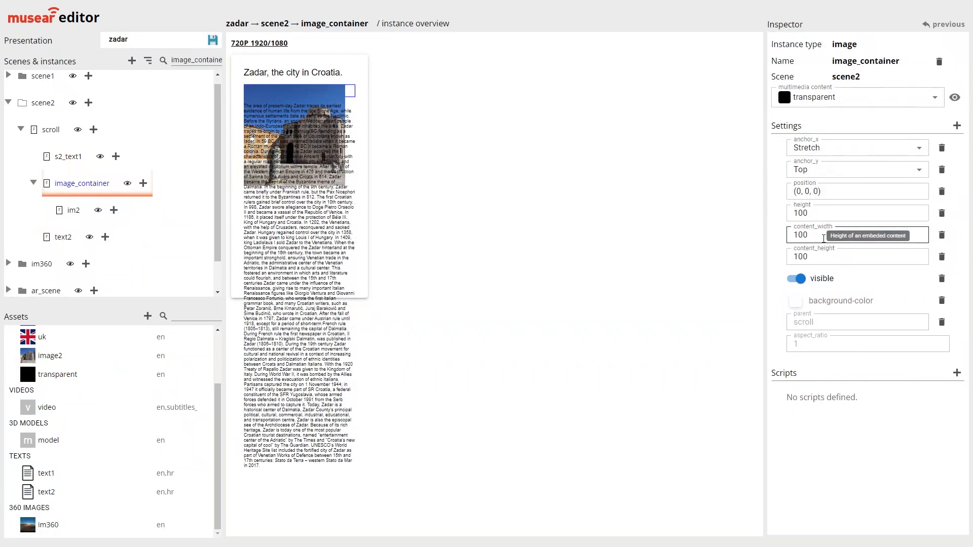
pyautogui.moveTo(798, 213); pyautogui.dragTo(792, 213)
pyautogui.write('8')
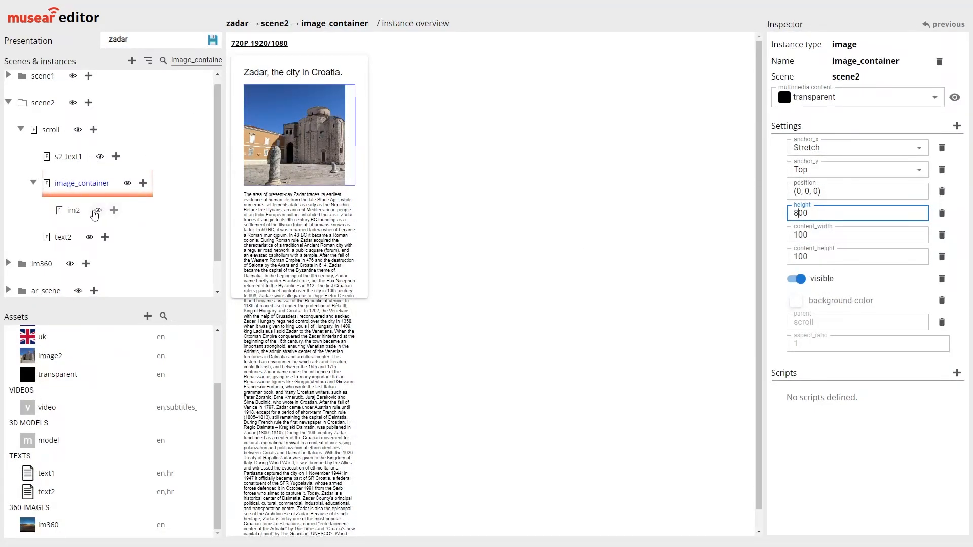
# Set im2's content_width to 798 and content_height to 596, and check its aspect_ratio
pyautogui.click(75, 211)
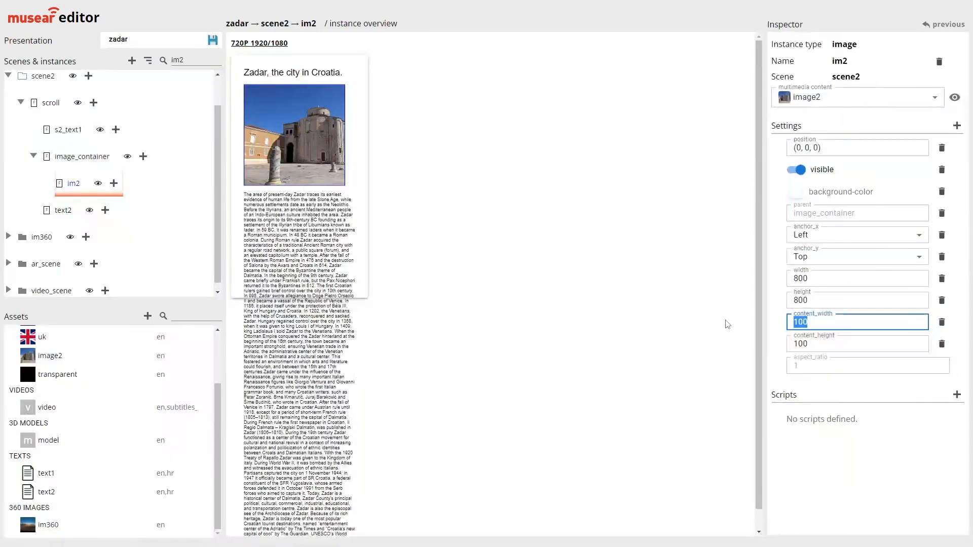
pyautogui.write('798')
pyautogui.press('Tab')
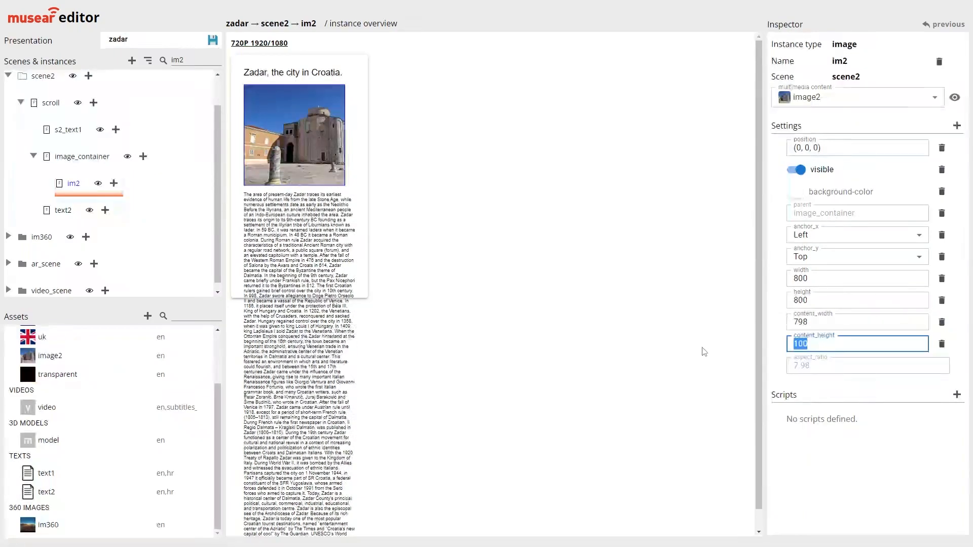
pyautogui.write('596')
pyautogui.moveTo(820, 371); pyautogui.dragTo(792, 371)
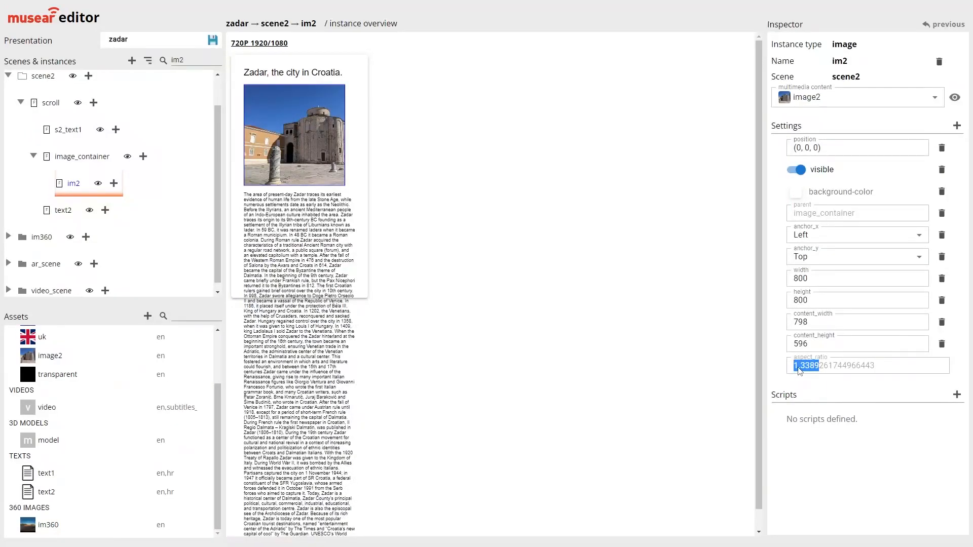
pyautogui.moveTo(820, 368); pyautogui.dragTo(795, 367)
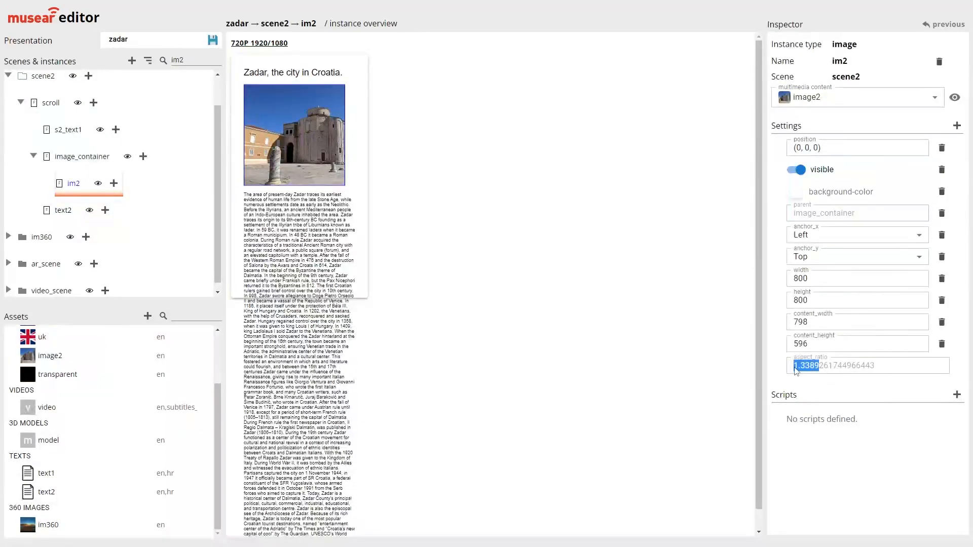
pyautogui.click(820, 371)
pyautogui.moveTo(820, 370); pyautogui.dragTo(785, 371)
pyautogui.hotkey('ctrl', 'c')
pyautogui.click(818, 370)
pyautogui.click(827, 372)
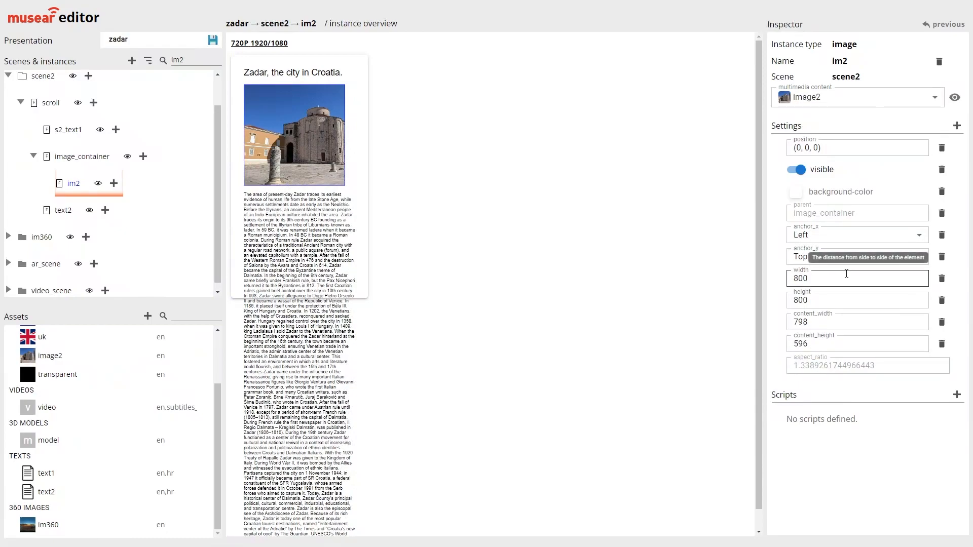
# Set im2's anchor_x and anchor_y to Stretch and remove its content_width, content_height, width and height settings
pyautogui.click(940, 324)
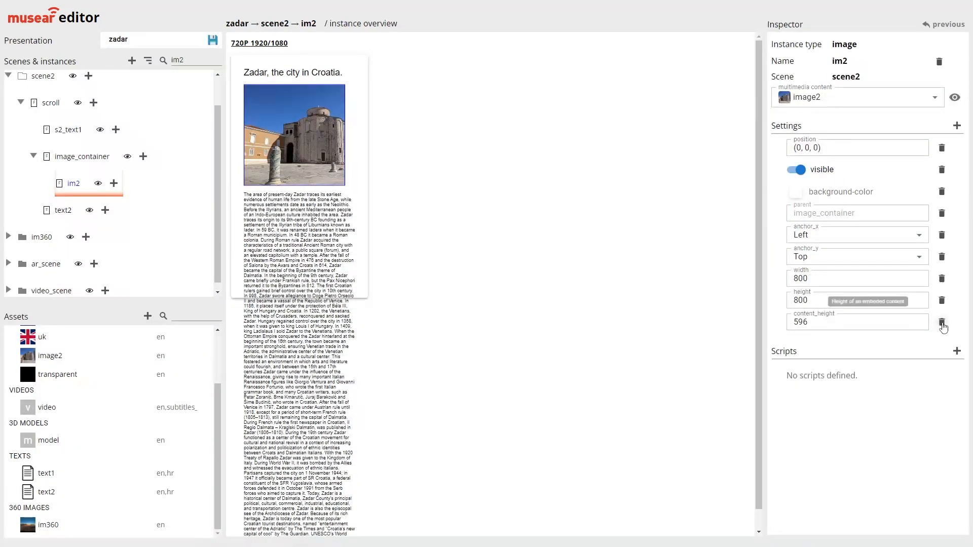
pyautogui.click(940, 323)
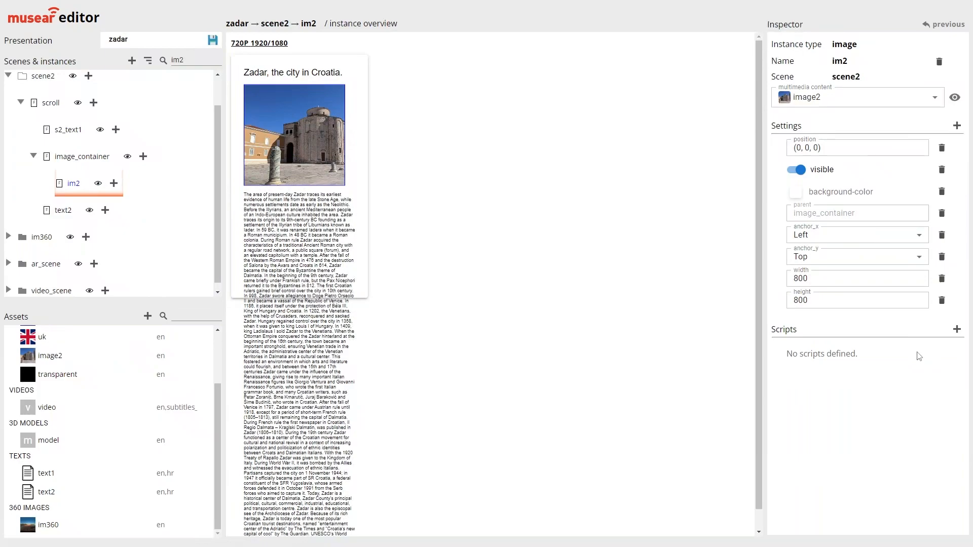
pyautogui.click(824, 238)
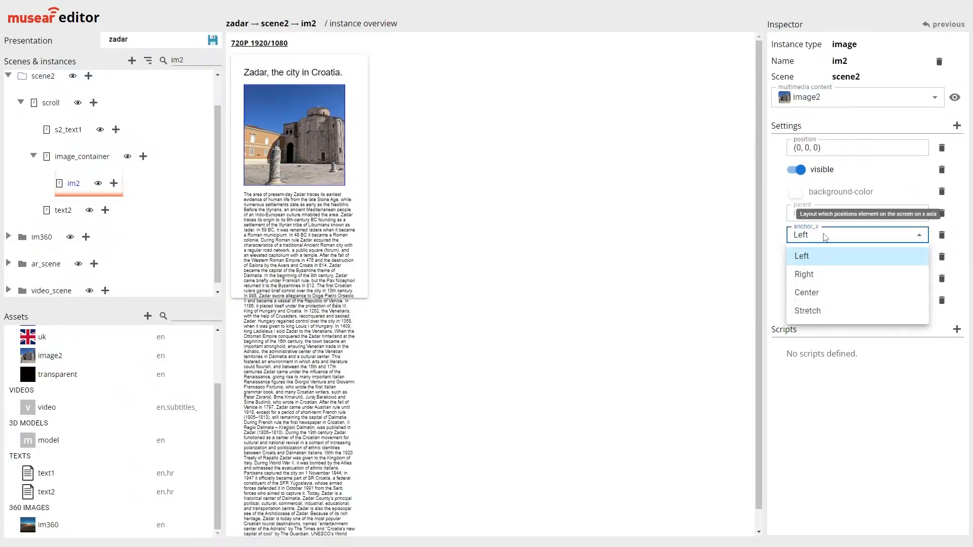
pyautogui.click(814, 311)
pyautogui.click(811, 257)
pyautogui.click(809, 333)
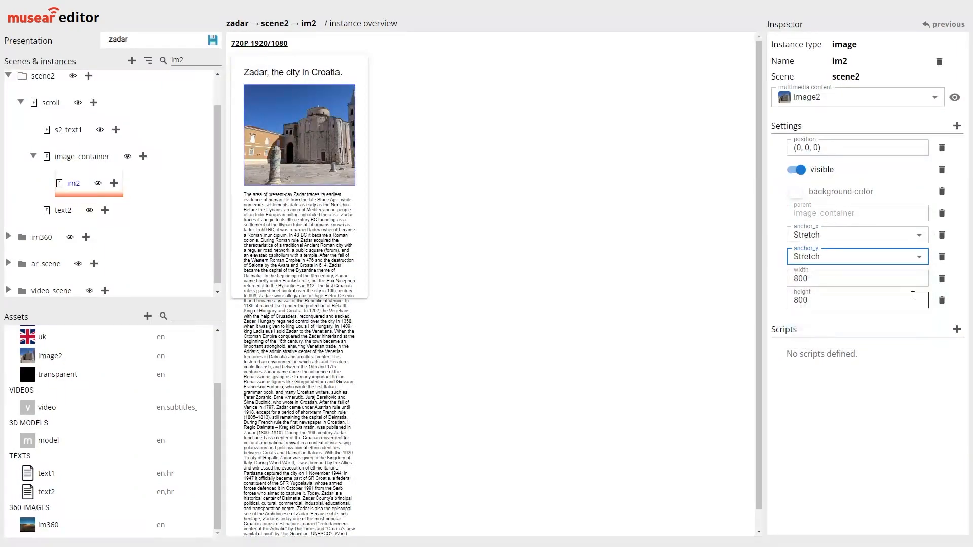
pyautogui.click(942, 278)
pyautogui.click(942, 278)
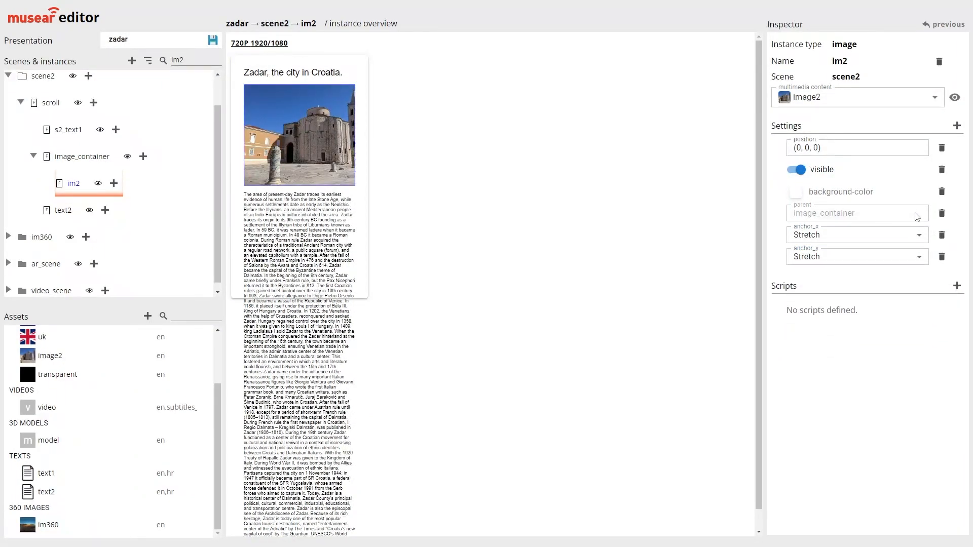
# Add a custom string setting aspect-mode to im2 and set its value to fit-in-parent
pyautogui.click(955, 127)
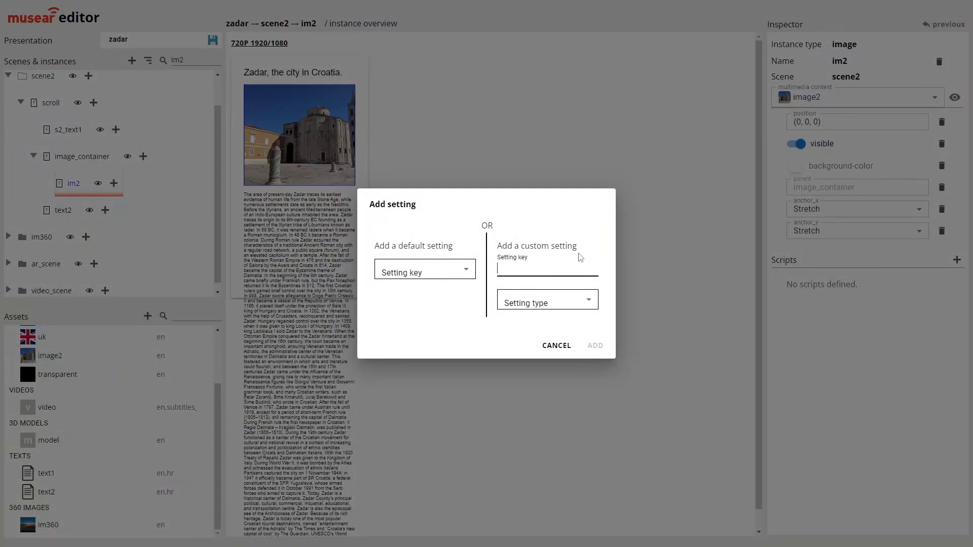
pyautogui.write('aspect-mode')
pyautogui.click(552, 295)
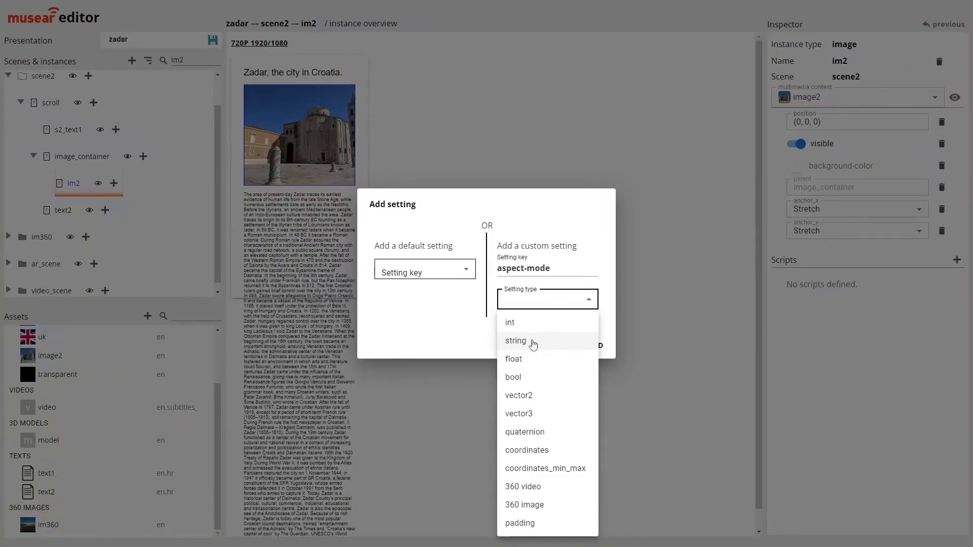
pyautogui.click(532, 343)
pyautogui.click(594, 344)
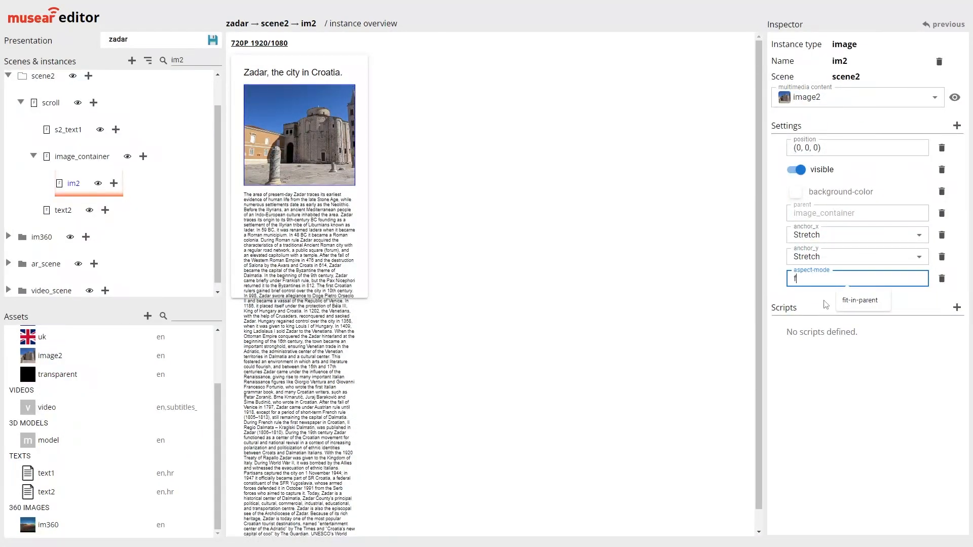
pyautogui.write('-parent')
pyautogui.click(825, 304)
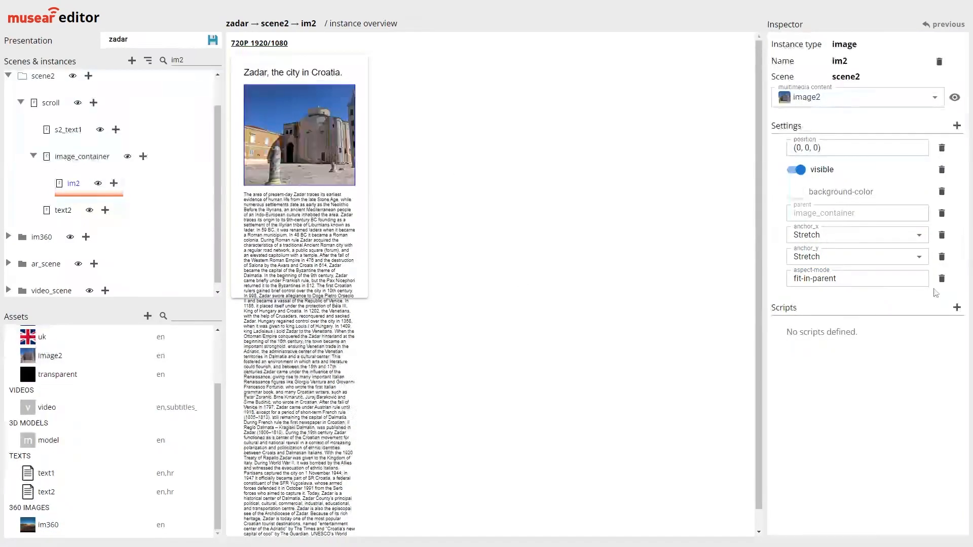
# Add a custom float setting aspect-ratio to im2, set it to 1.3389, and save the presentation
pyautogui.click(957, 126)
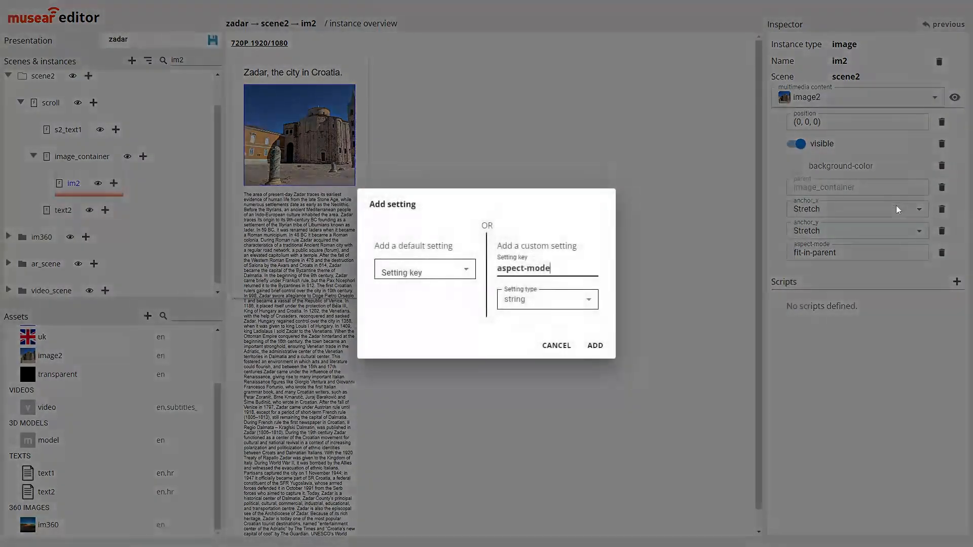
pyautogui.press('BackSpace')
pyautogui.press('BackSpace')
pyautogui.press('BackSpace')
pyautogui.press('BackSpace')
pyautogui.write('ra')
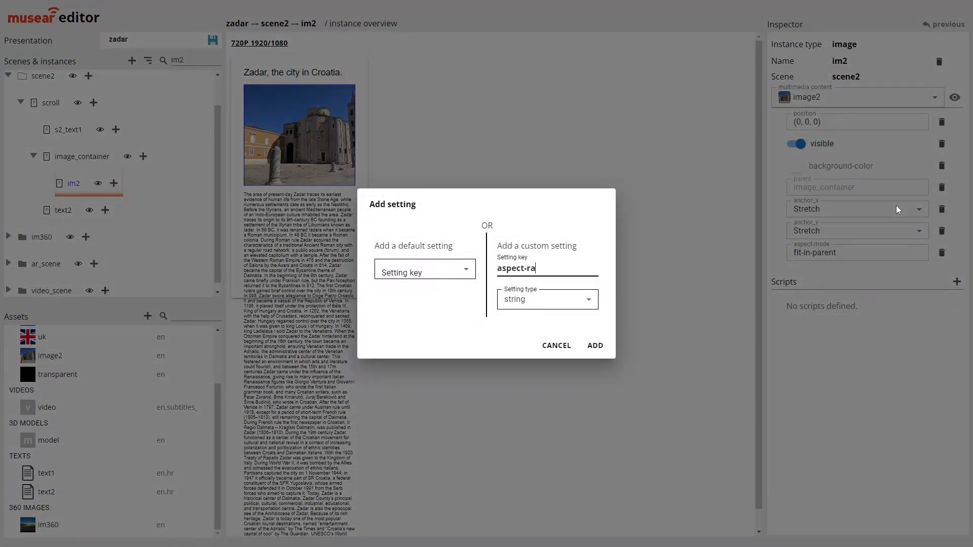
pyautogui.write('tio')
pyautogui.click(543, 301)
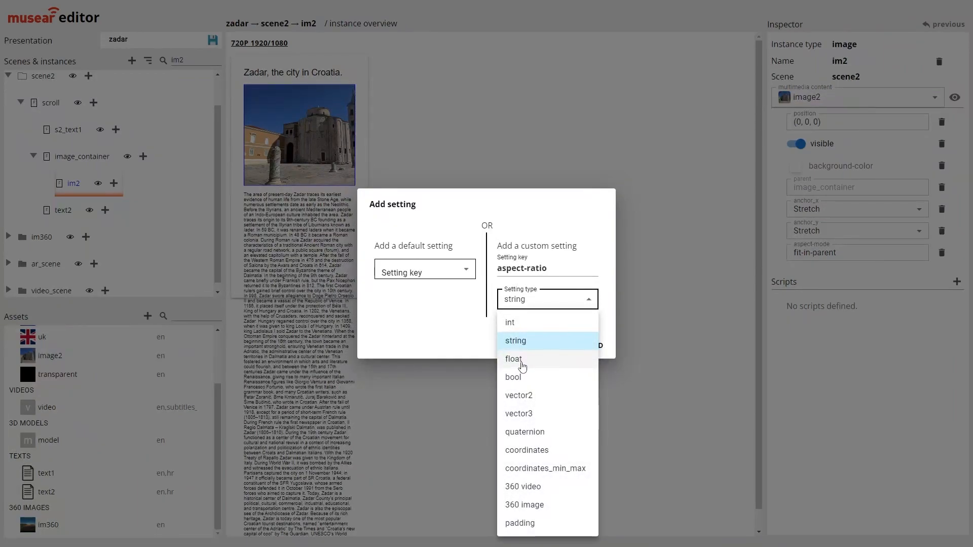
pyautogui.click(522, 360)
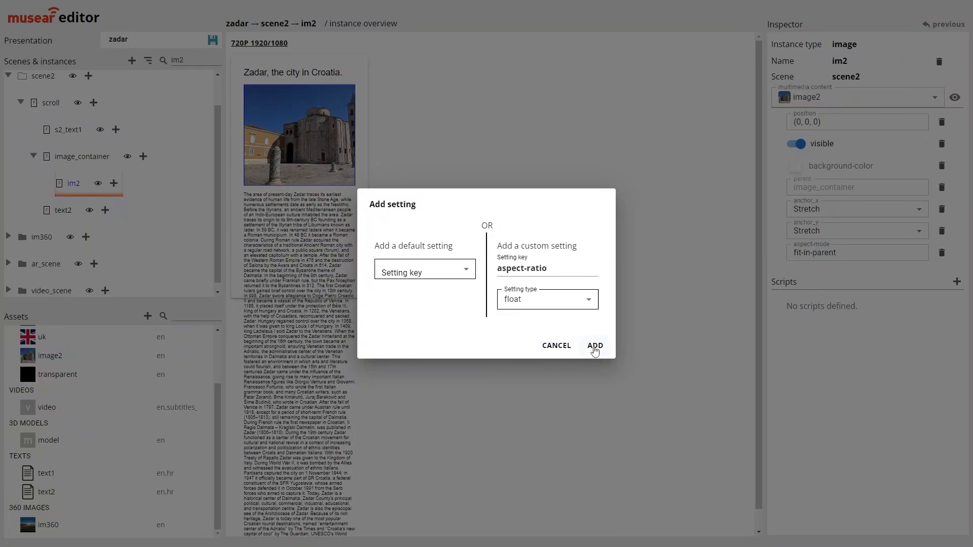
pyautogui.click(594, 347)
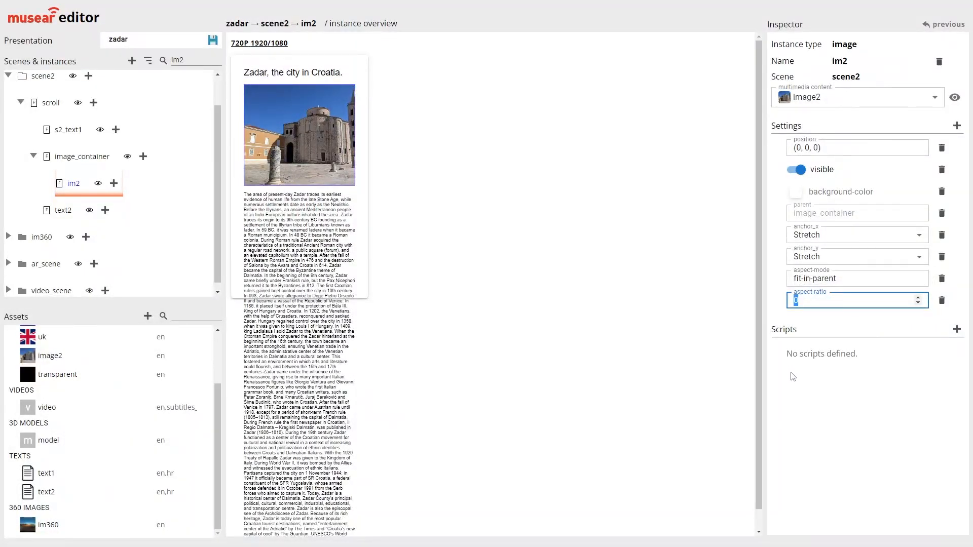
pyautogui.hotkey('ctrl', 'v')
pyautogui.doubleClick(793, 303)
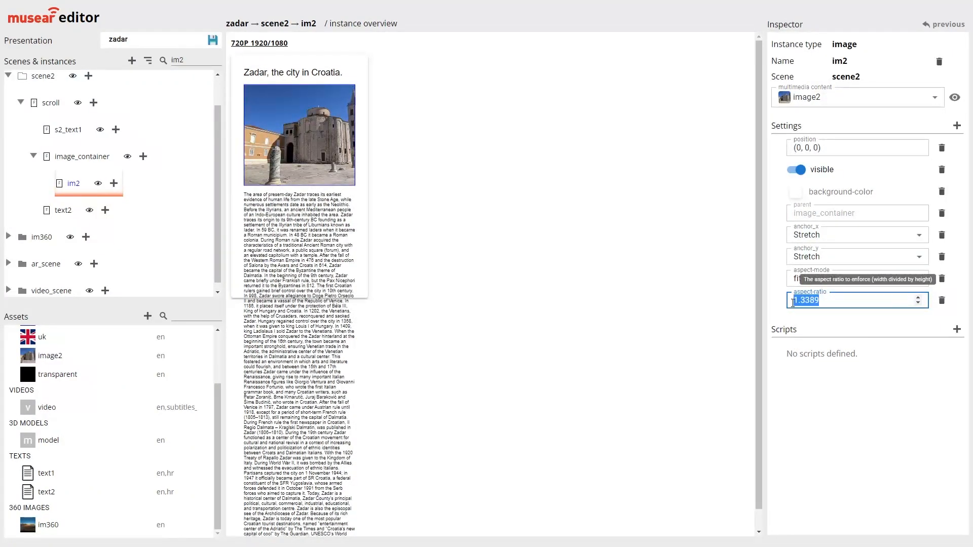
pyautogui.click(820, 330)
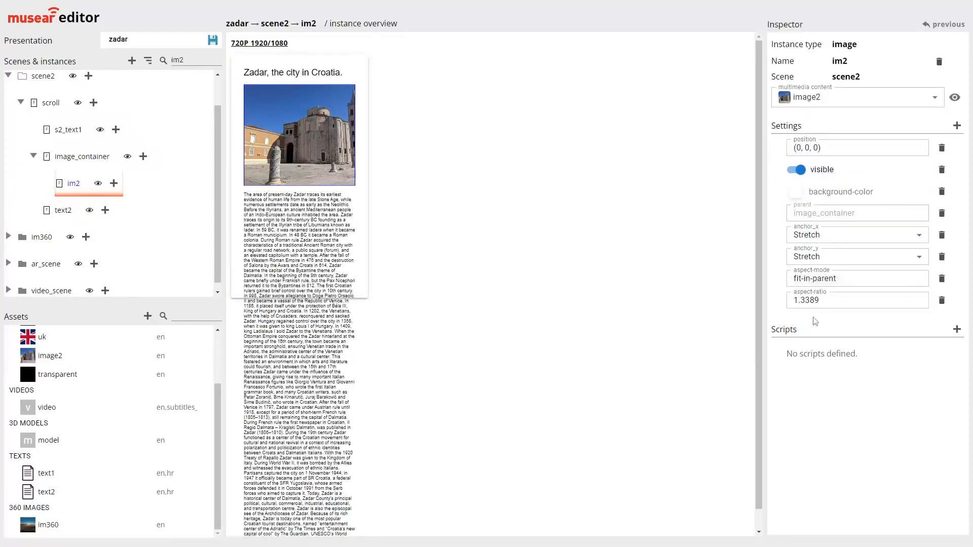
pyautogui.click(213, 40)
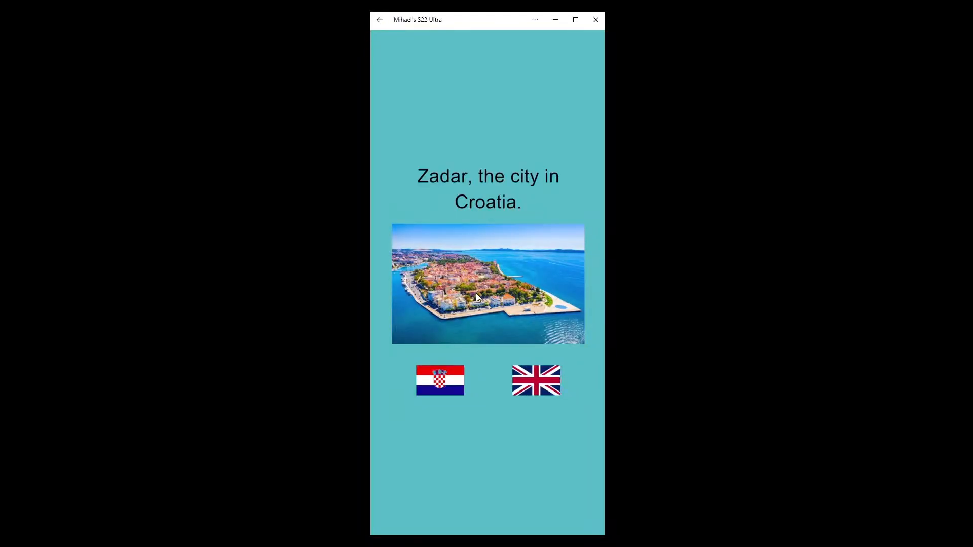
# Switch to the mirrored phone, open scene2 from the start scene's city image, and check the image and text while scrolling
pyautogui.click(477, 297)
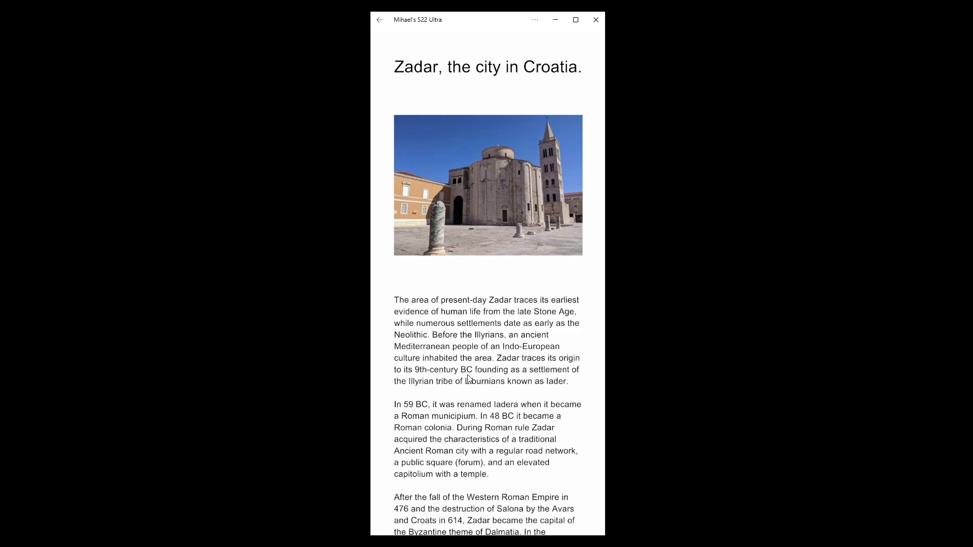
pyautogui.scroll(-3, 473, 140)
pyautogui.scroll(3, 474, 144)
pyautogui.scroll(-6, 509, 278)
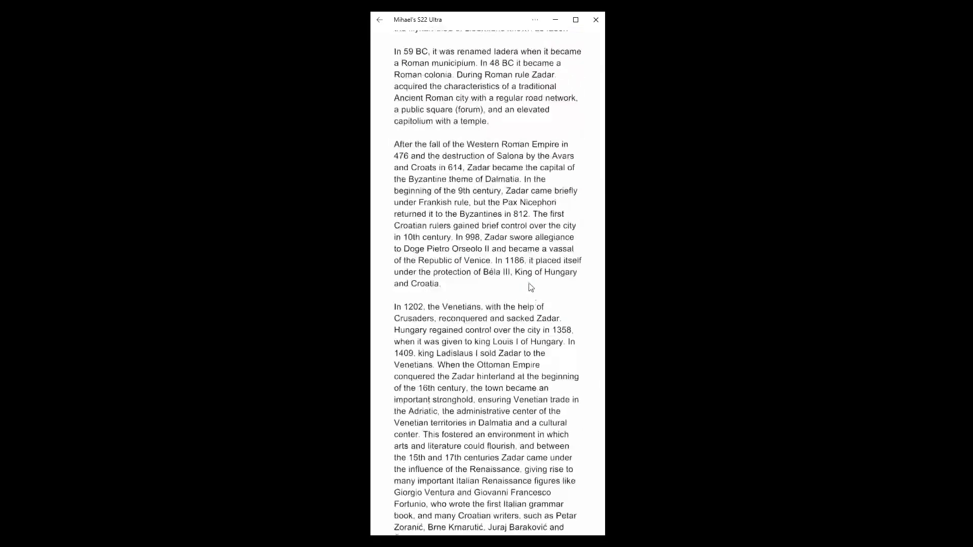